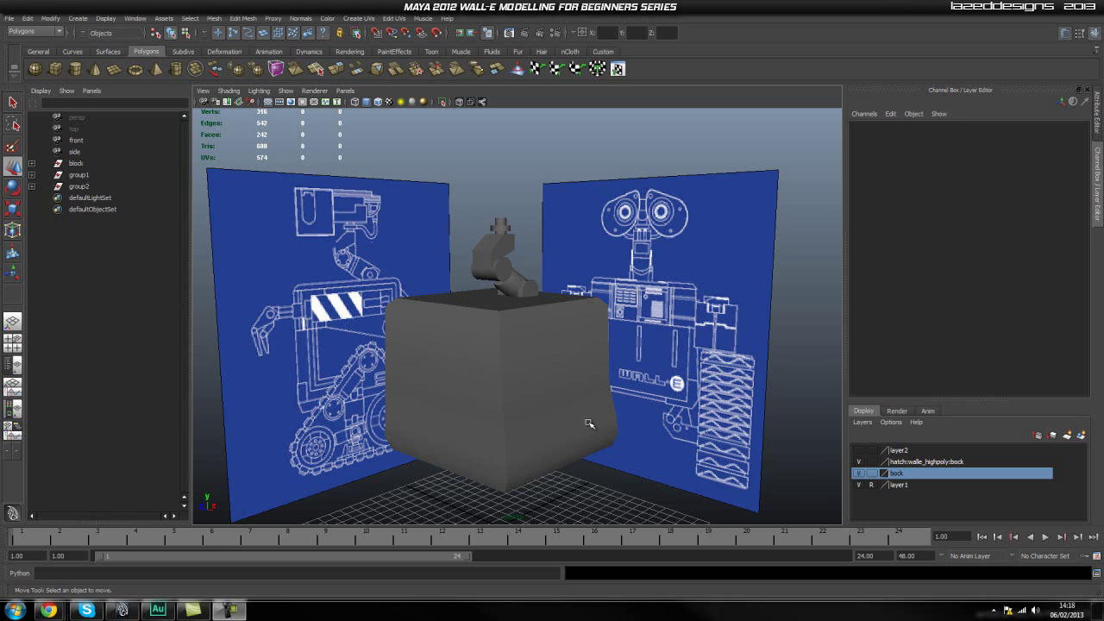
Step: Show layer2 and examine the finished high-poly head on the body against the blueprint planes
left_click_drag(606, 450, 532, 381, "alt")
scroll(533, 381, "up", 4)
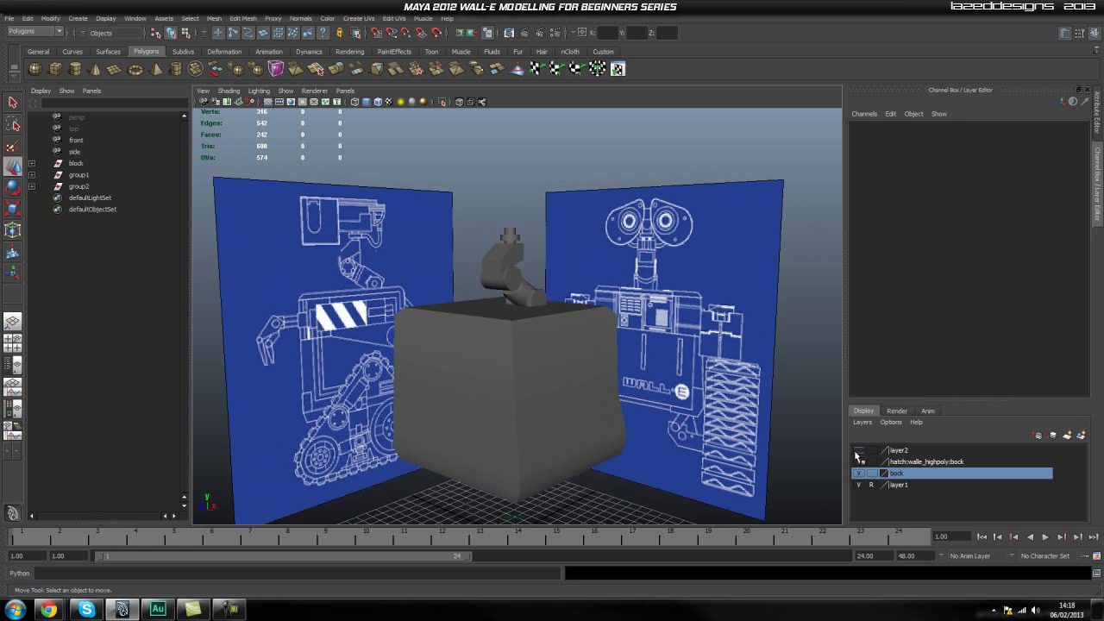
scroll(523, 318, "up", 5)
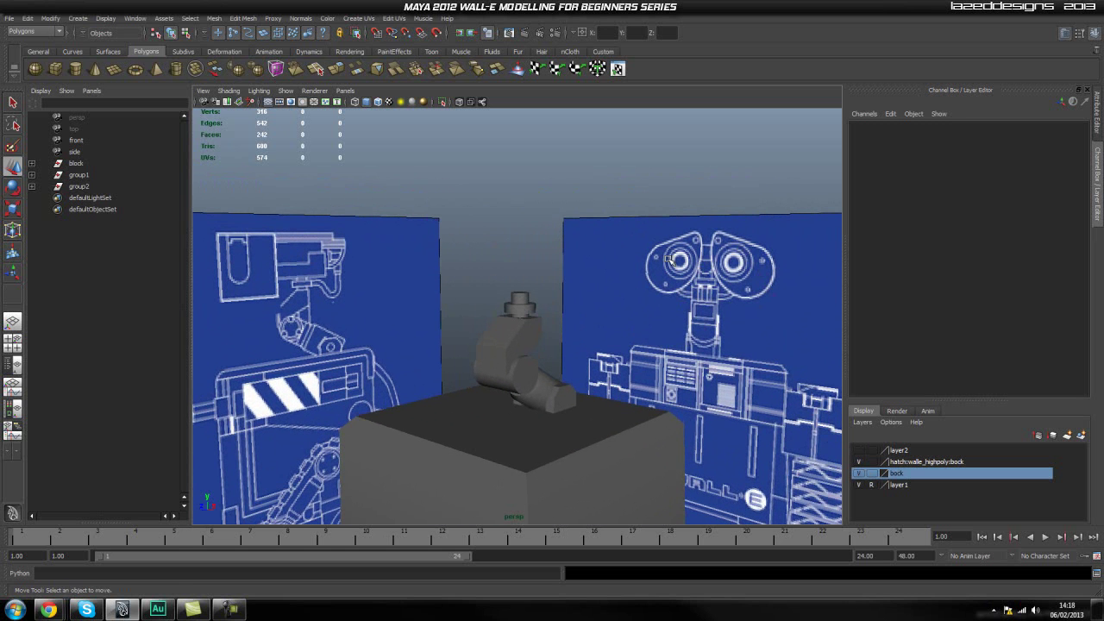
left_click(859, 461)
left_click_drag(570, 331, 616, 401, "alt")
scroll(574, 426, "down", 4)
middle_click_drag(575, 427, 578, 398, "alt")
mouse_move(577, 398)
left_mouse_down("alt")
mouse_move(556, 404)
mouse_move(570, 400)
left_mouse_up("alt")
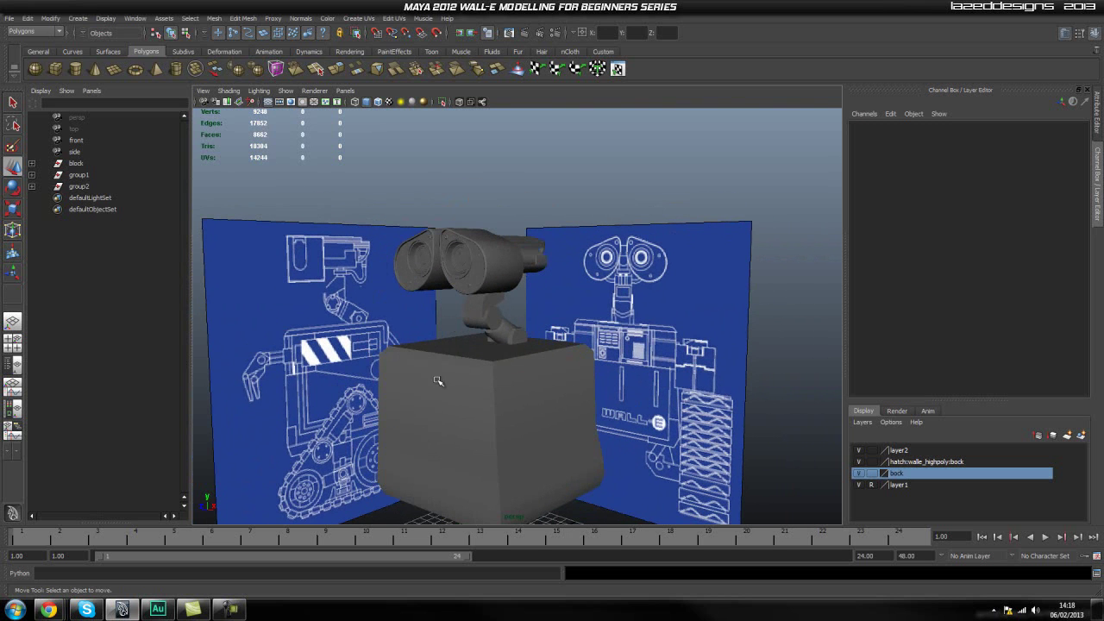
scroll(494, 407, "down", 2)
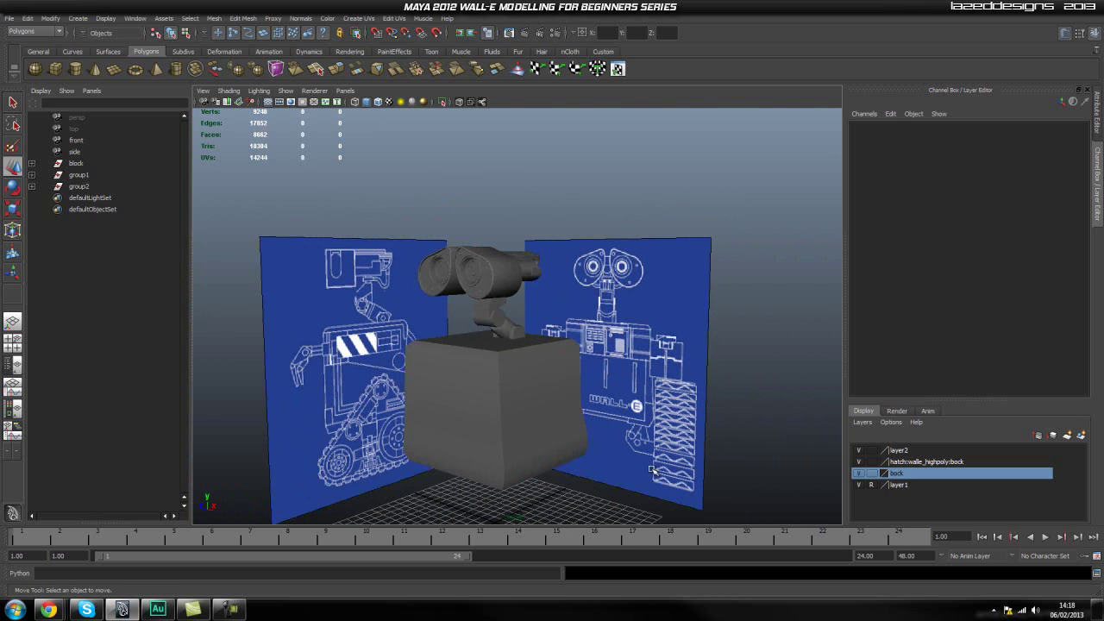
scroll(562, 388, "up", 1)
scroll(581, 354, "up", 1)
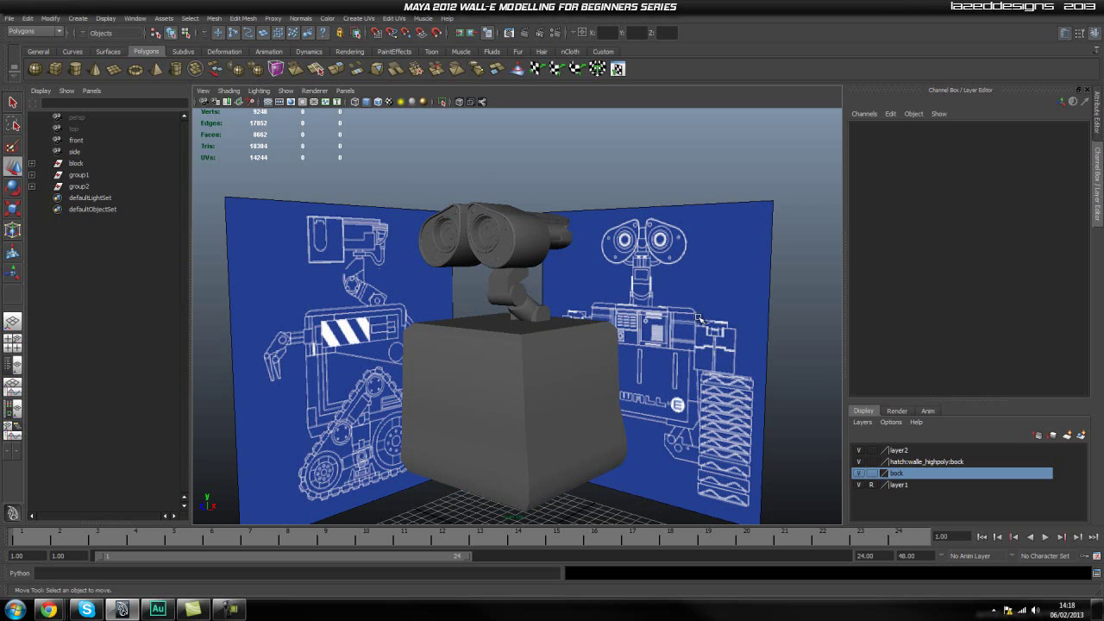
Step: Hide the body and blueprint layers, then select the whole head and hide it
left_click(864, 474)
left_click(859, 485)
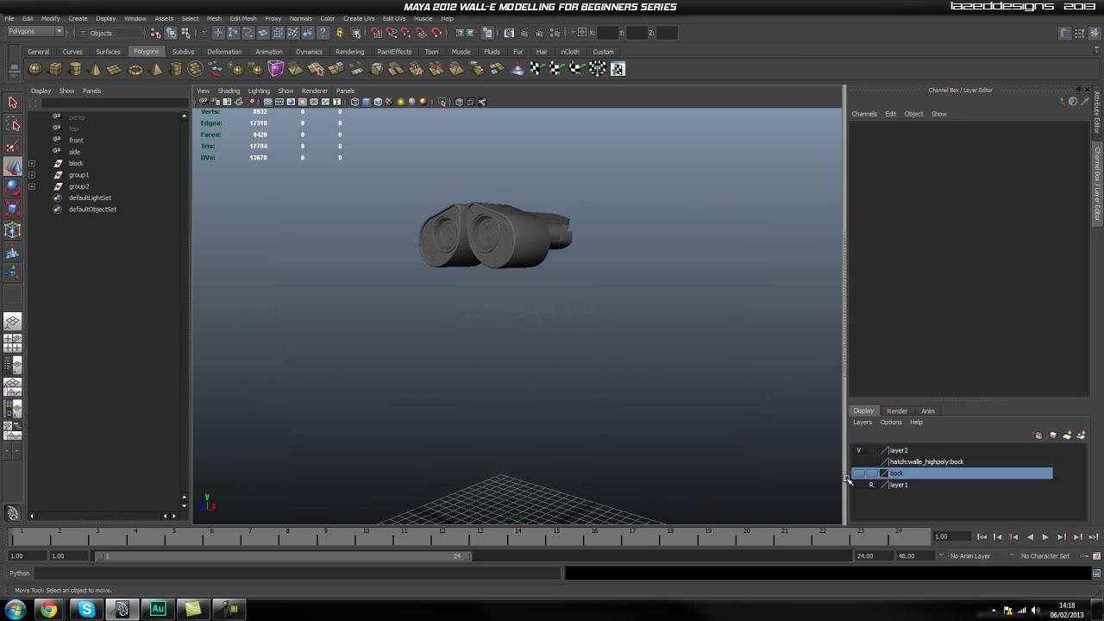
left_click_drag(395, 169, 603, 339)
key("ctrl+h")
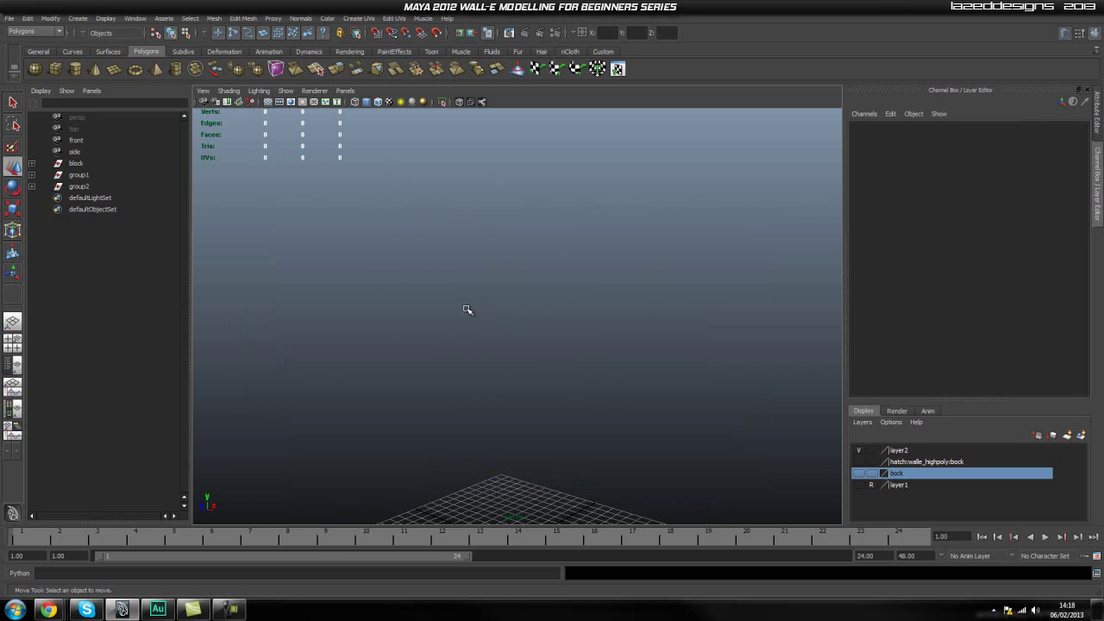
Step: Make the bock and layer1 layers visible again and delete group1 and group2 from the scene
left_click(79, 174)
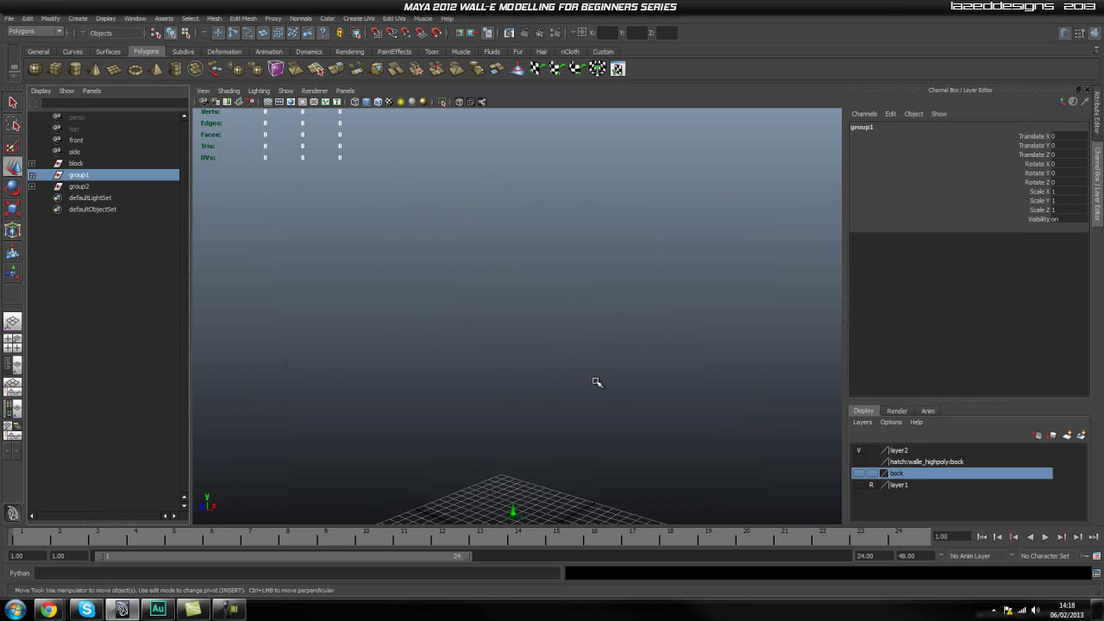
left_click(860, 474)
left_click(860, 485)
key("Delete")
left_click(84, 176)
key("Delete")
Step: Center the pivot of the top-level body group, then deselect it
left_click(77, 164)
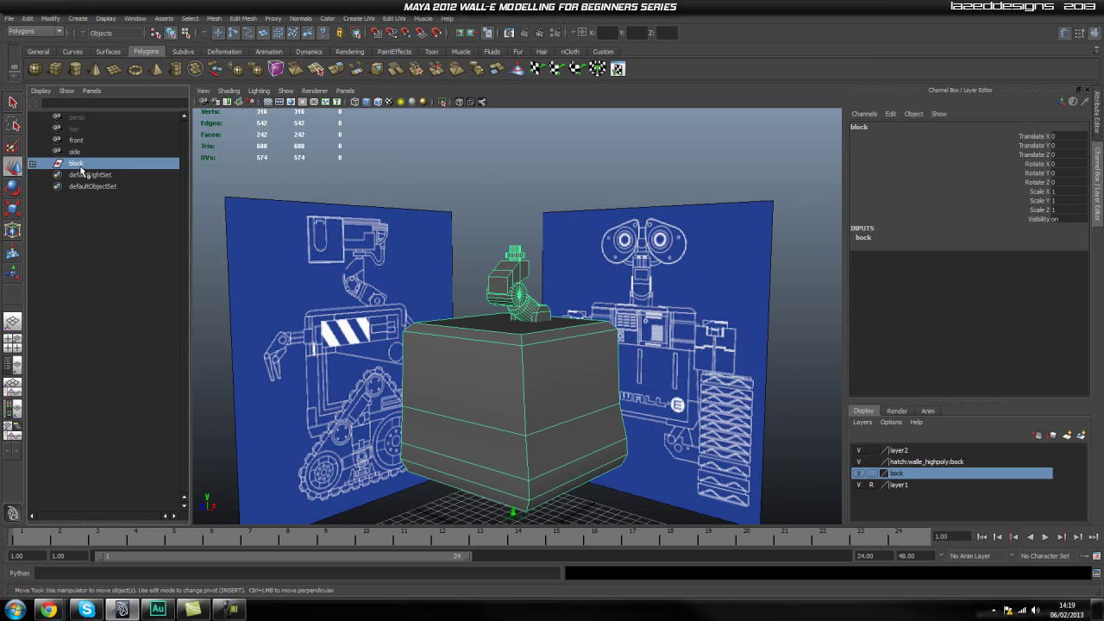
key("space")
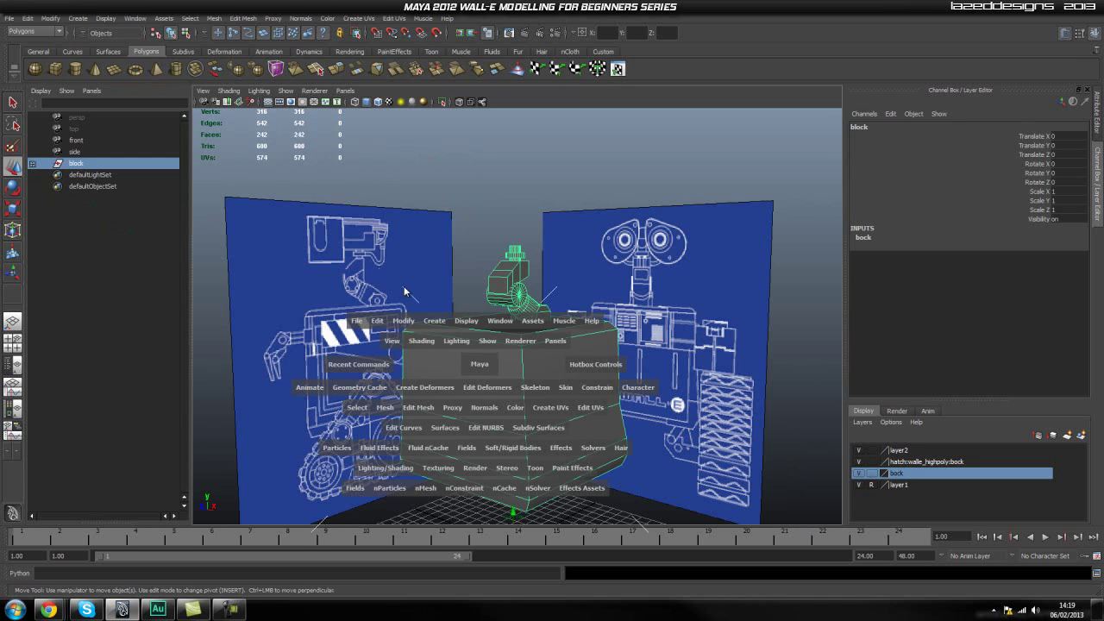
left_click(405, 322)
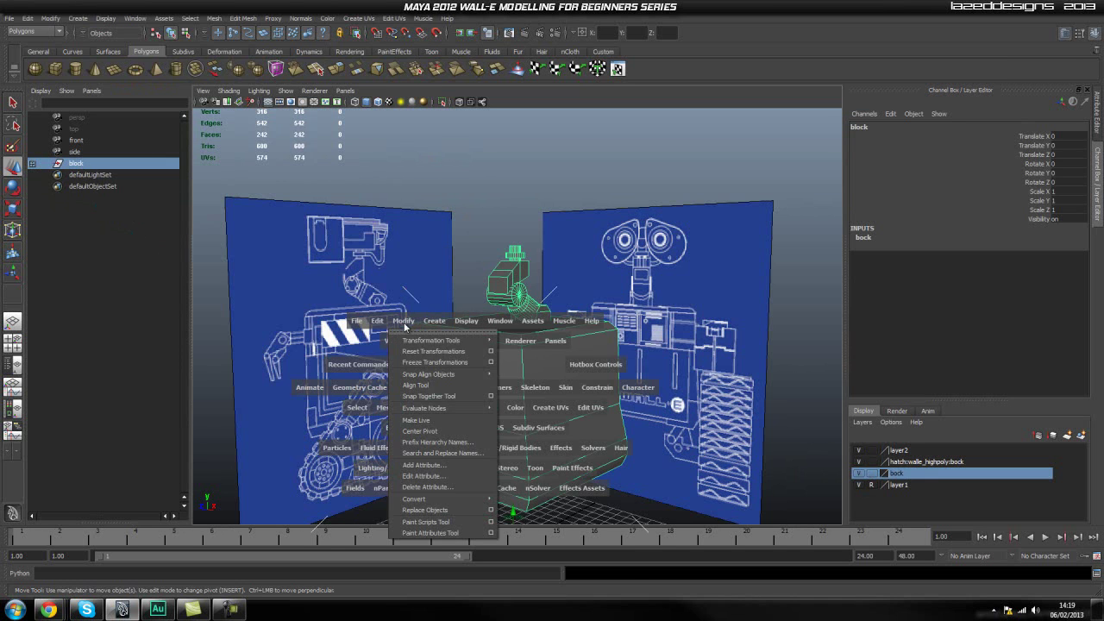
left_click(443, 432)
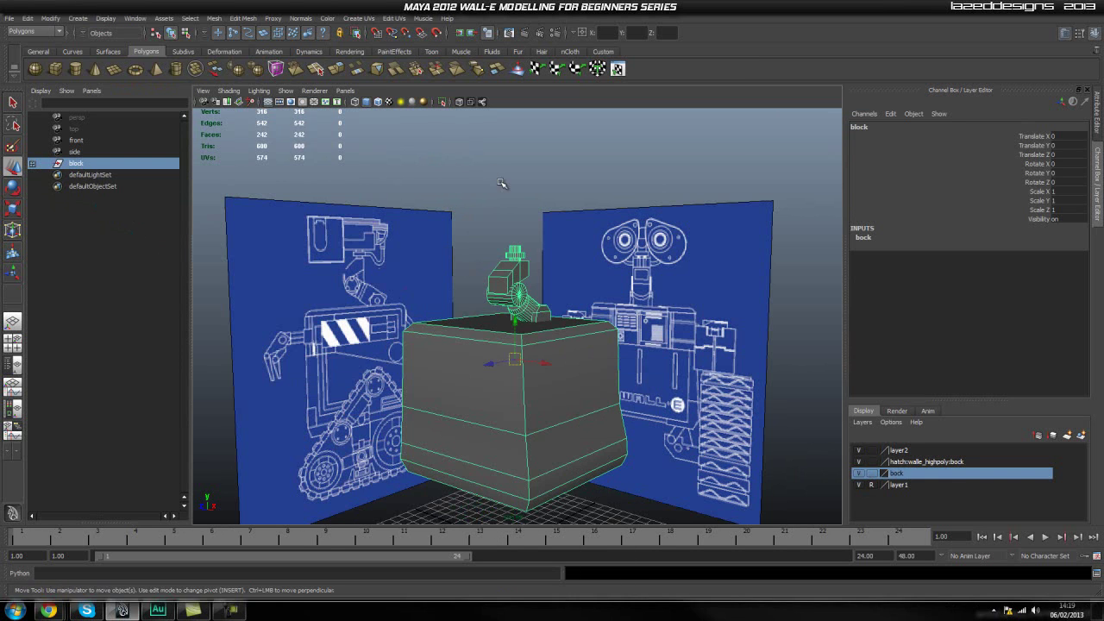
left_click(502, 216)
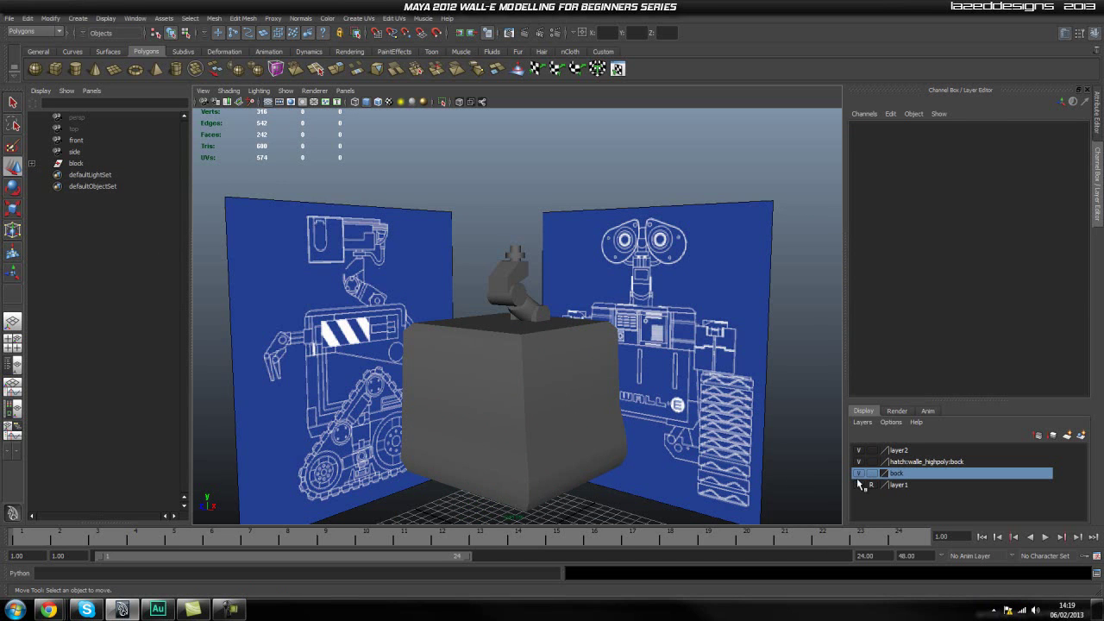
Step: Delete the layer2 and hatch:walle_highpoly:bock display layers
left_click(912, 450)
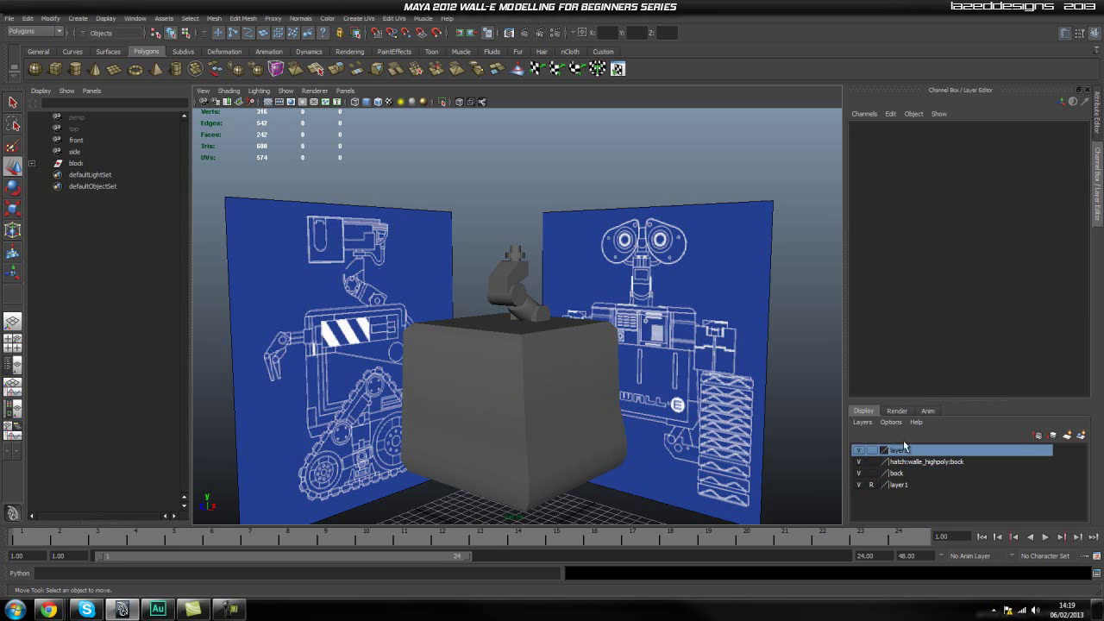
key("Delete")
right_click(906, 450)
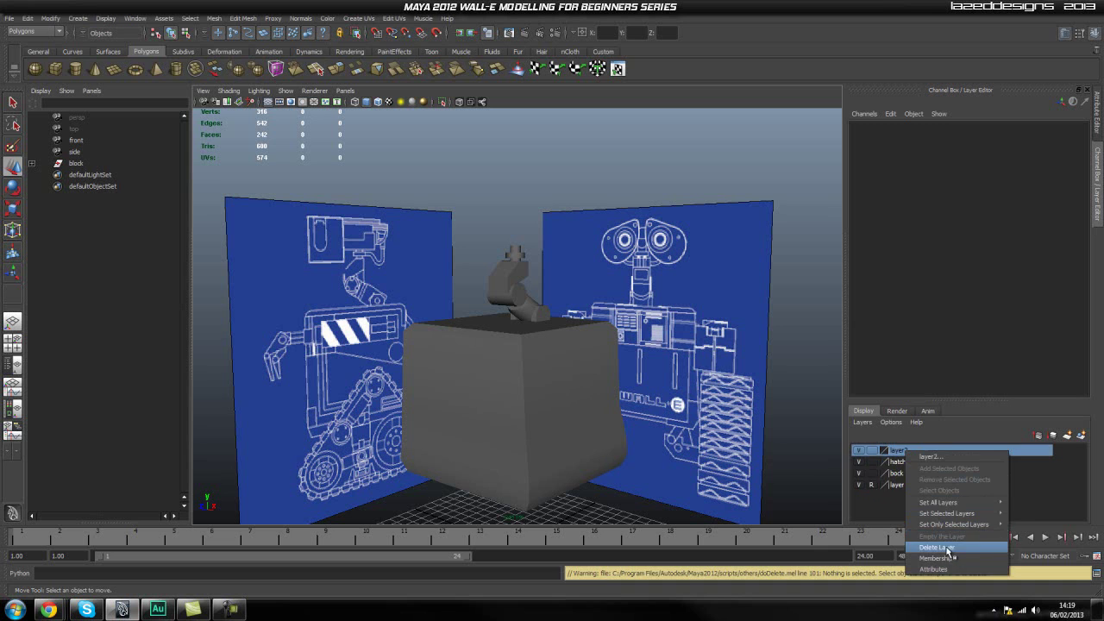
left_click(940, 547)
left_click(915, 450)
right_click(915, 450)
left_click(939, 547)
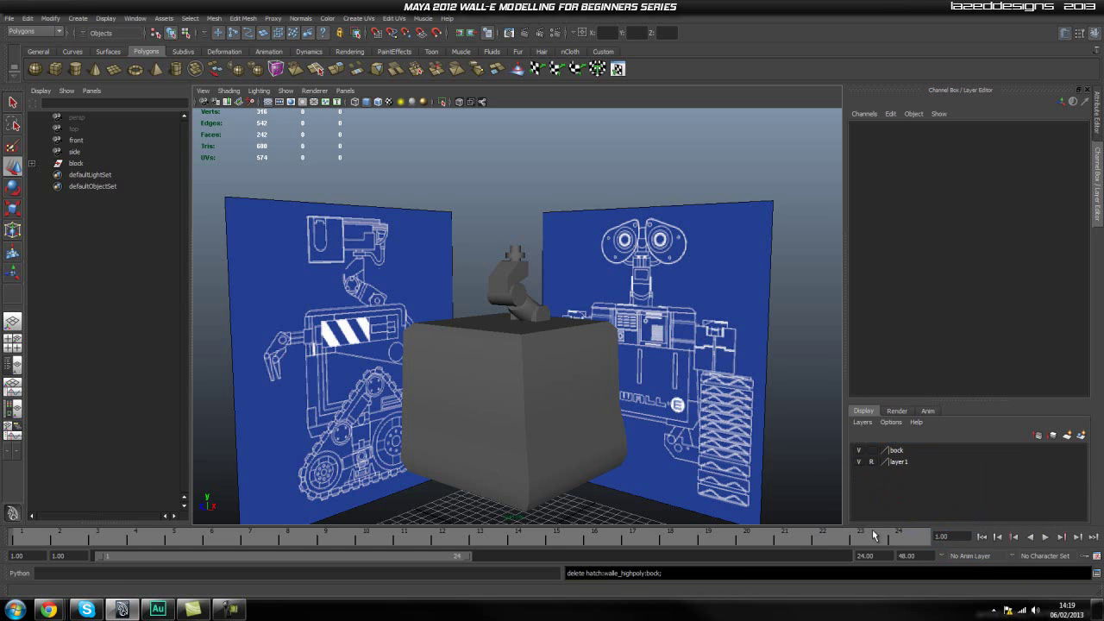
Step: Rename the layer1 display layer to references
left_click(900, 463)
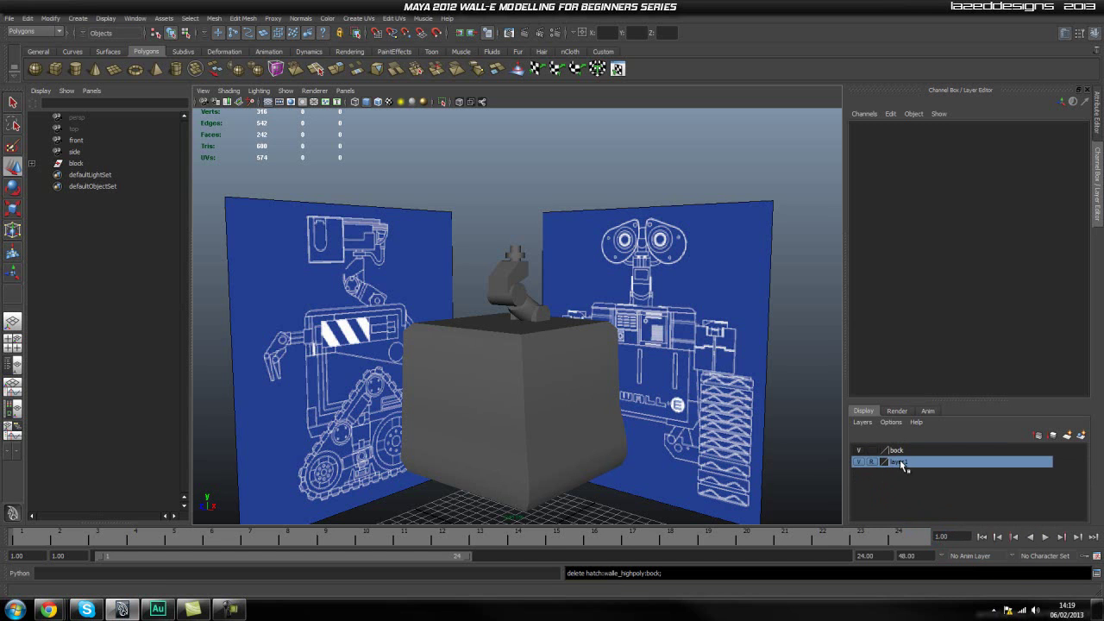
double_click(899, 463)
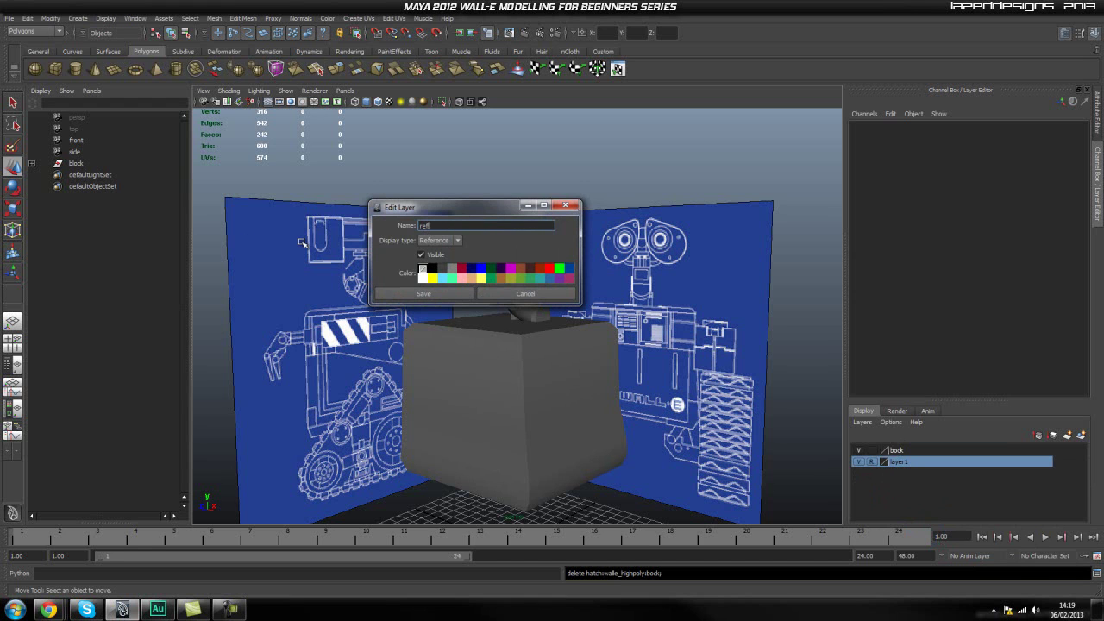
left_click(454, 295)
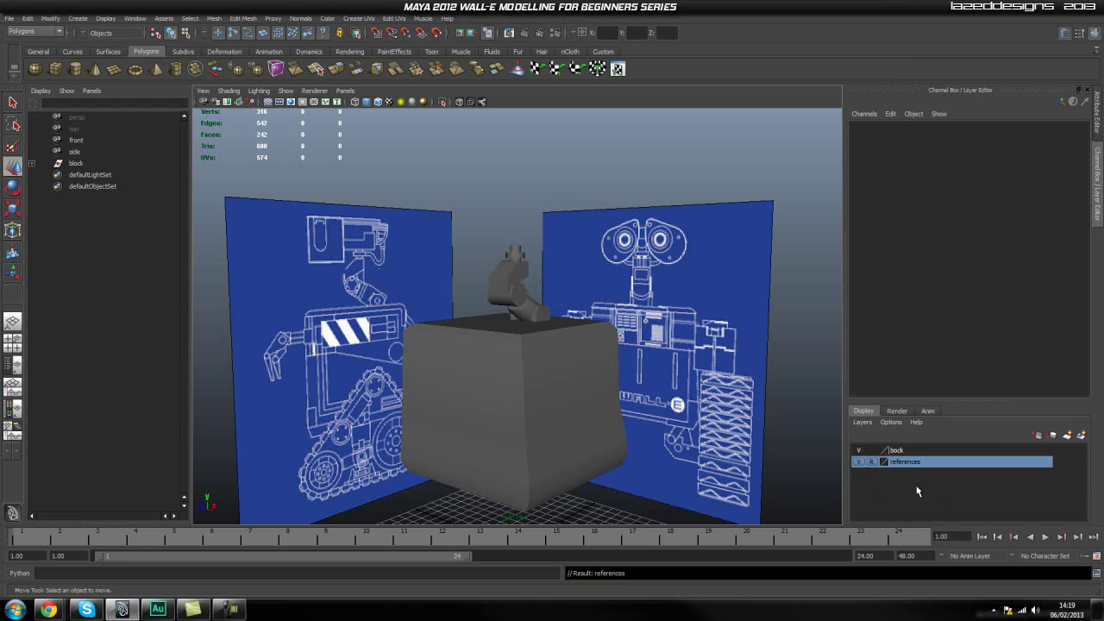
Step: Hide the bock layer and switch to the front view framed on the blueprint's eyes
left_click(859, 450)
left_click_drag(501, 370, 527, 388, "alt")
key("space")
middle_click_drag(590, 388, 661, 372, "alt")
scroll(504, 343, "up", 2)
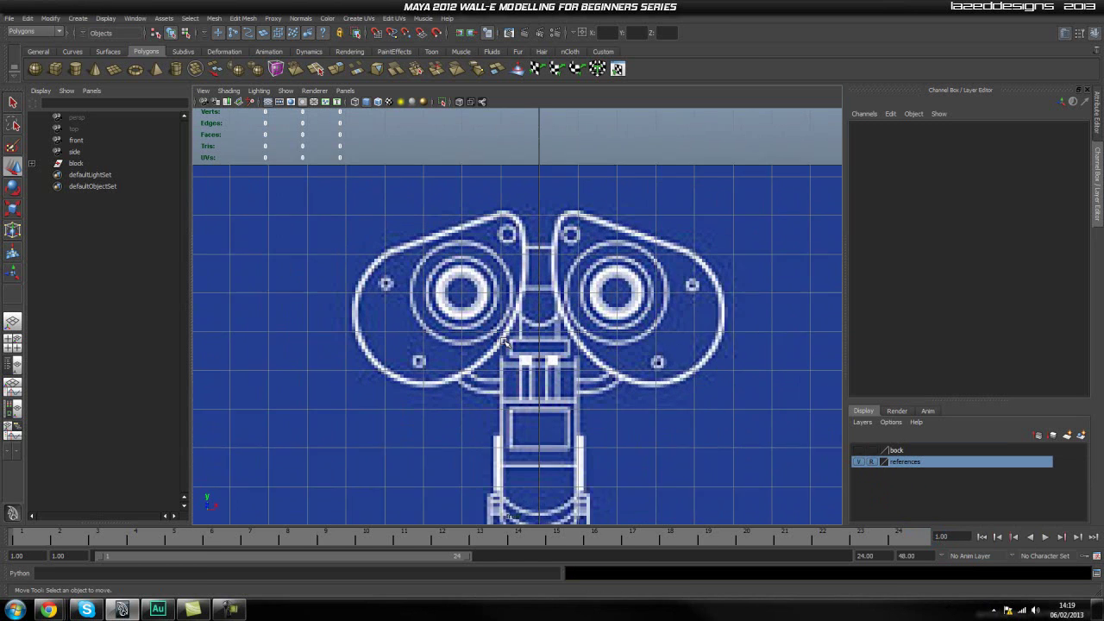
Step: Examine the eye housings on the front blueprint, including their outlines, lens rings and bolt circles
scroll(503, 343, "up", 1)
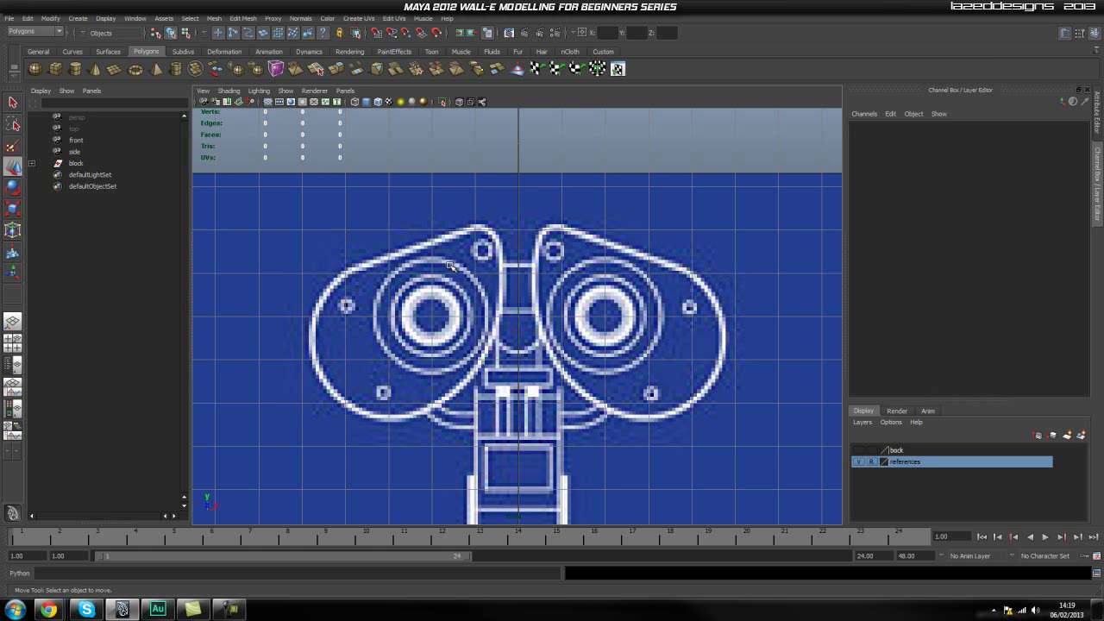
scroll(409, 334, "up", 2)
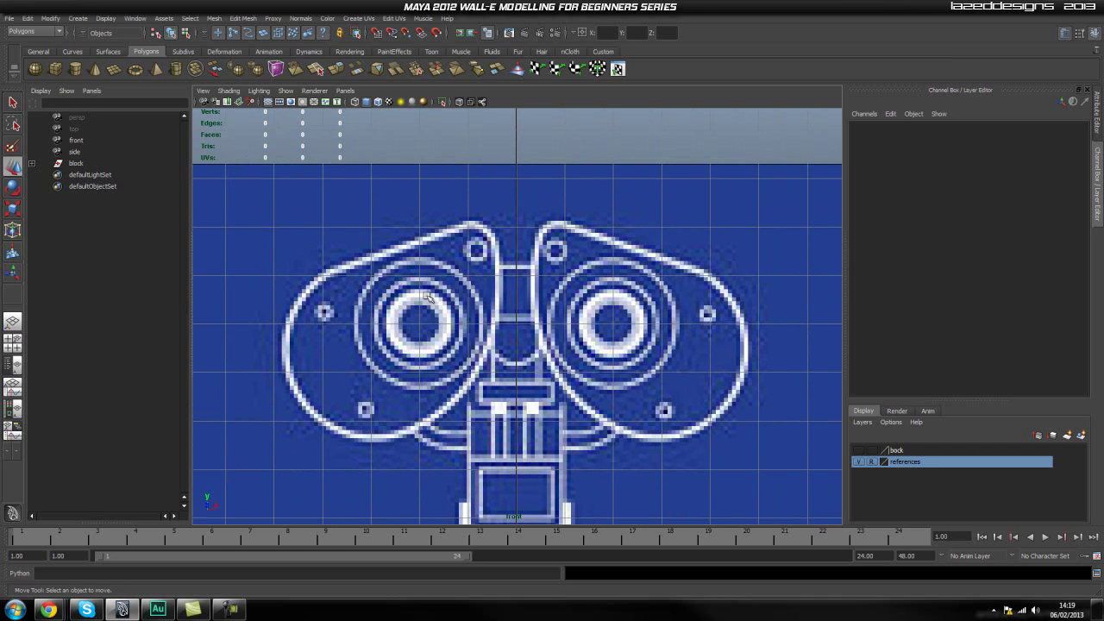
scroll(449, 320, "down", 4)
scroll(478, 433, "up", 3)
scroll(478, 433, "up", 3)
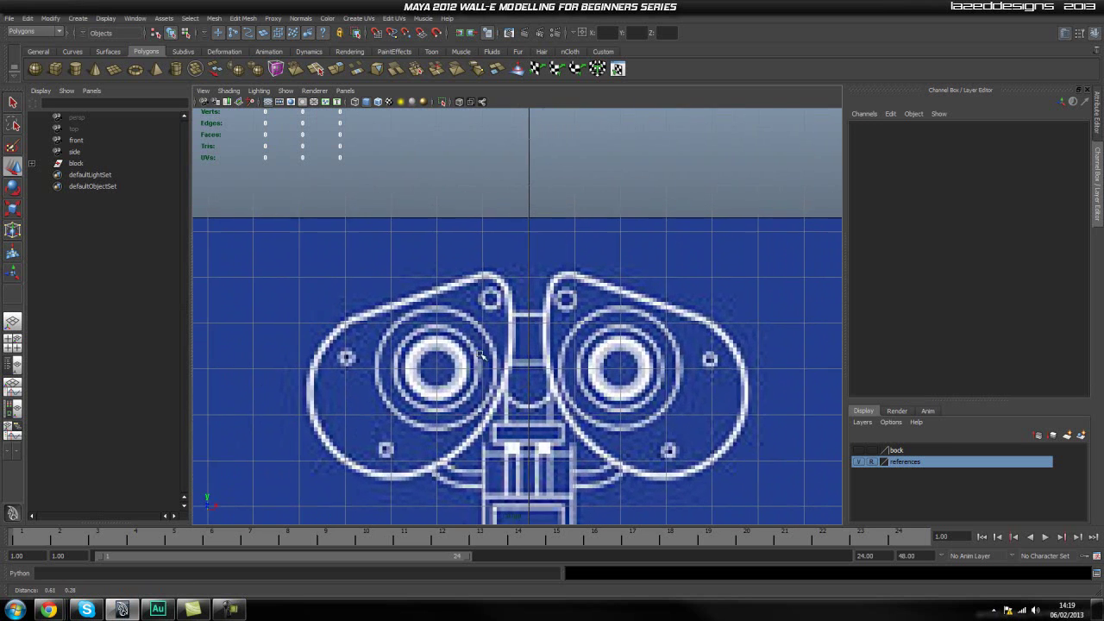
middle_click_drag(447, 373, 494, 293, "alt")
scroll(511, 328, "up", 1)
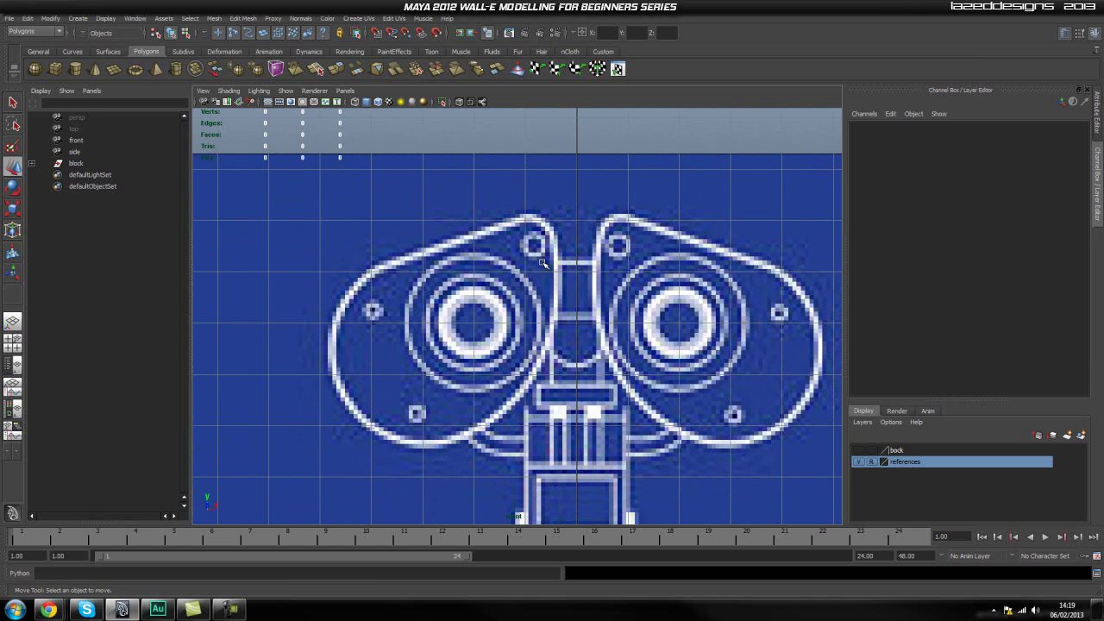
middle_click_drag(479, 280, 470, 262, "alt")
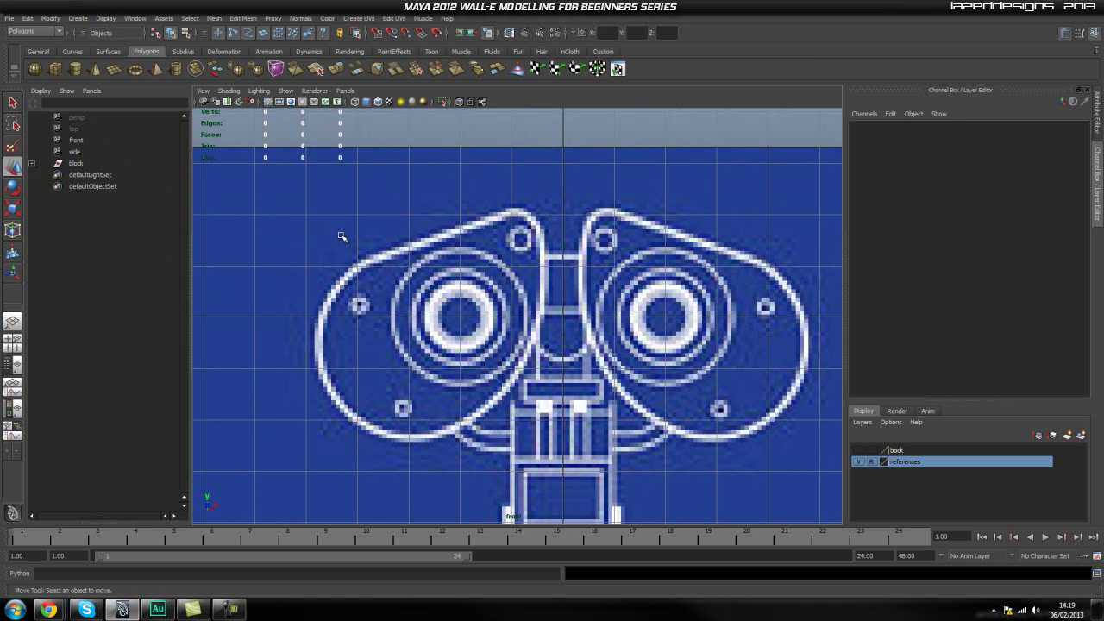
Step: Create a polygon cube over the left blueprint eye with a base about 4.83 by 2.42, pulled out about 3.28
left_click(55, 69)
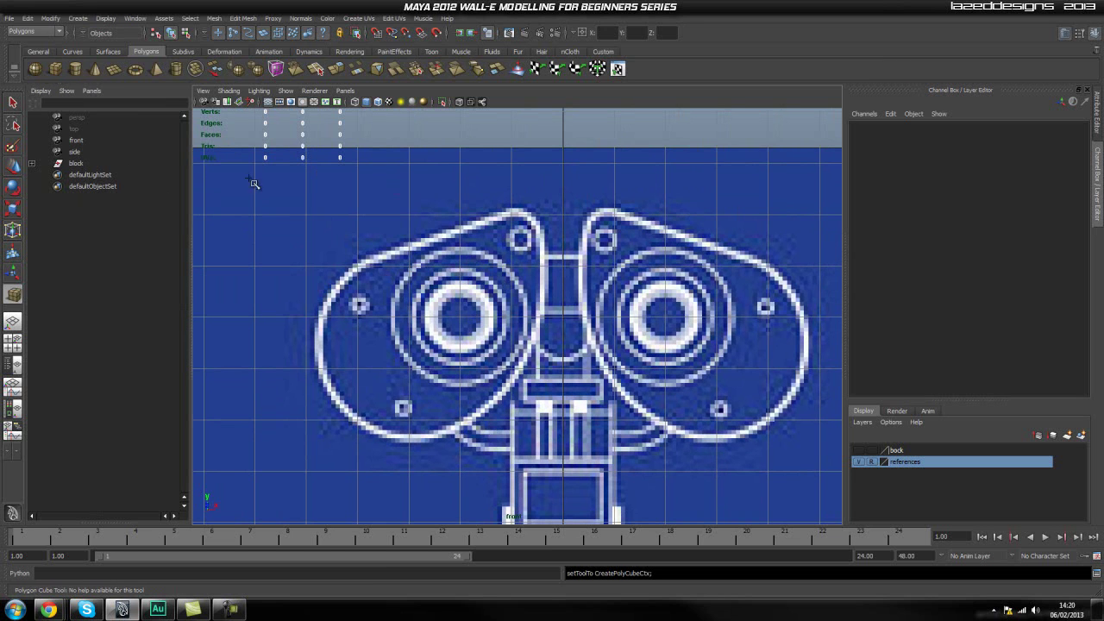
left_click_drag(355, 276, 609, 394)
key("space")
left_click_drag(534, 351, 584, 353)
Step: Move the cube along Z to about 3.48 and scale it along Z to about 1.17, then return to the front view
scroll(491, 380, "down", 6)
left_click_drag(547, 259, 663, 341)
key("w")
left_click_drag(601, 302, 381, 332)
key("r")
key("w")
key("r")
key("space")
middle_click_drag(460, 366, 458, 341, "alt")
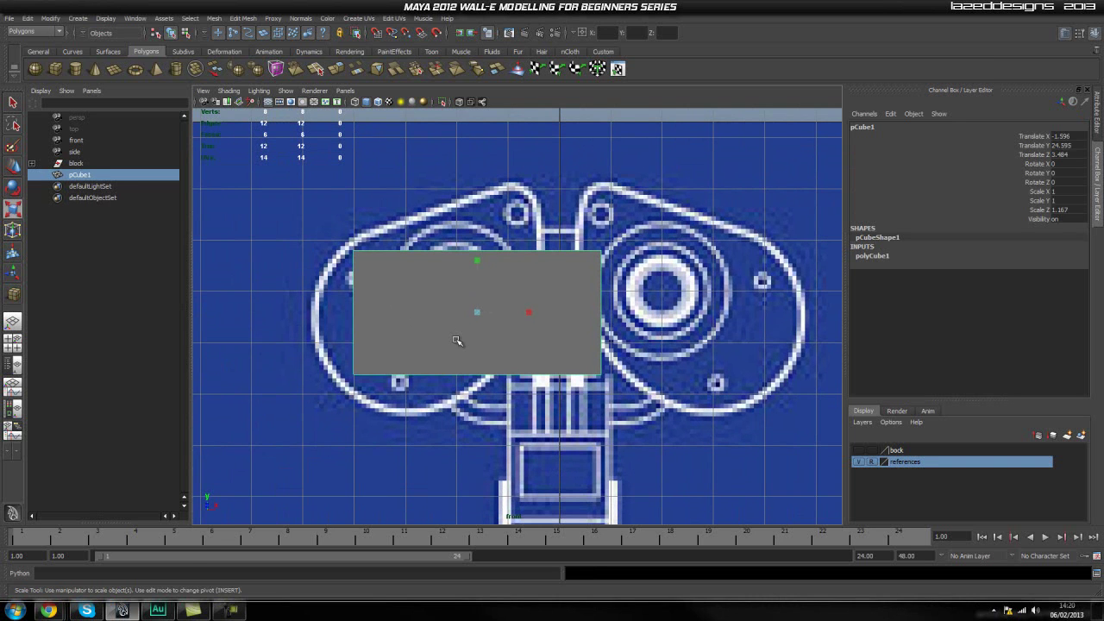
Step: Move the cube along X to about -2.36 and narrow its X scale to about 0.88 to fit the left eye
key("w")
left_click_drag(515, 313, 486, 313)
key("r")
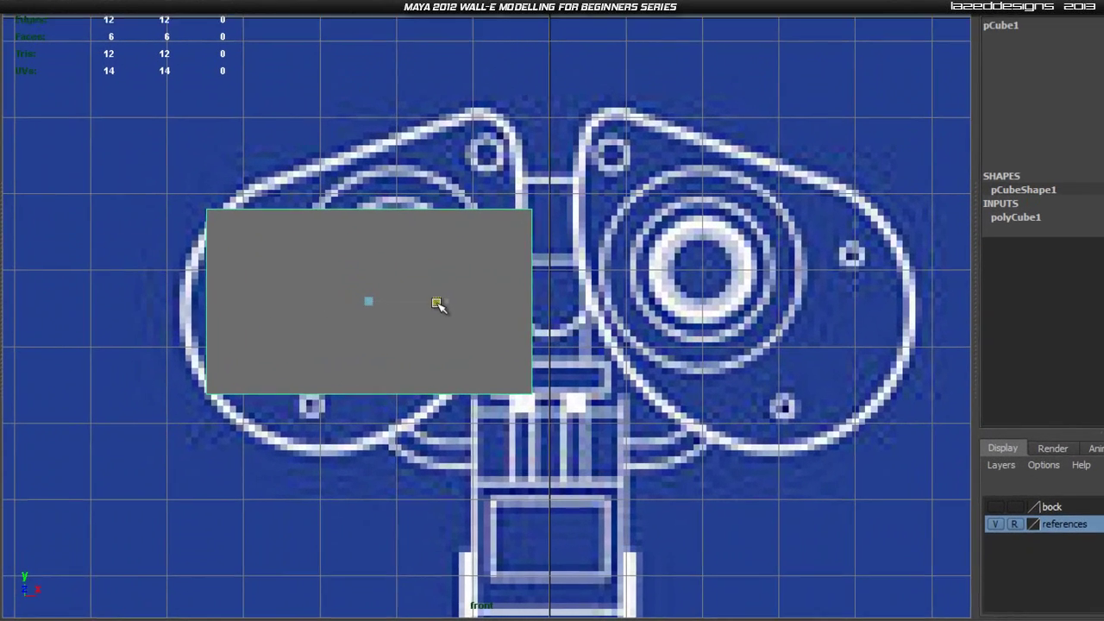
left_click_drag(436, 303, 437, 302)
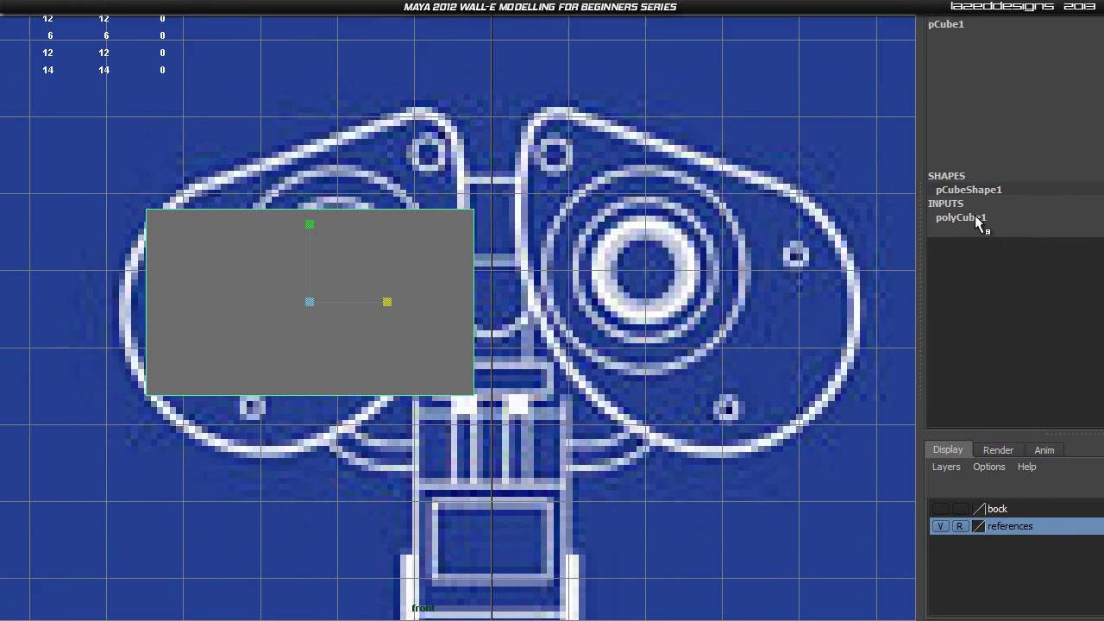
Step: Set the cube's width and depth subdivisions to 6 each
left_click(1026, 217)
left_click(1048, 278)
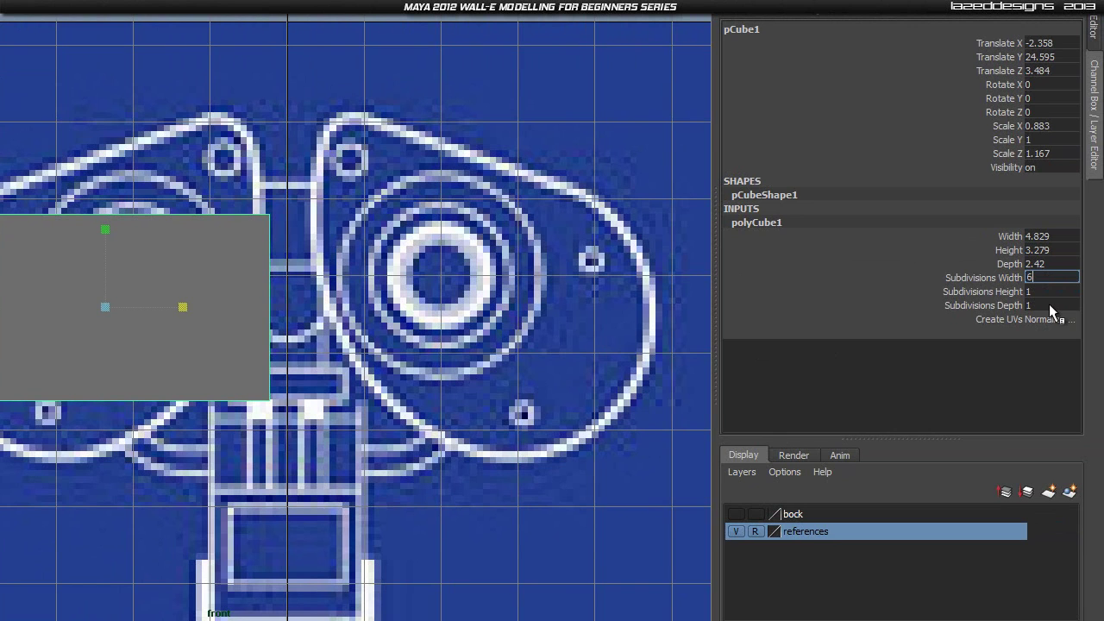
left_click(1051, 305)
key("Return")
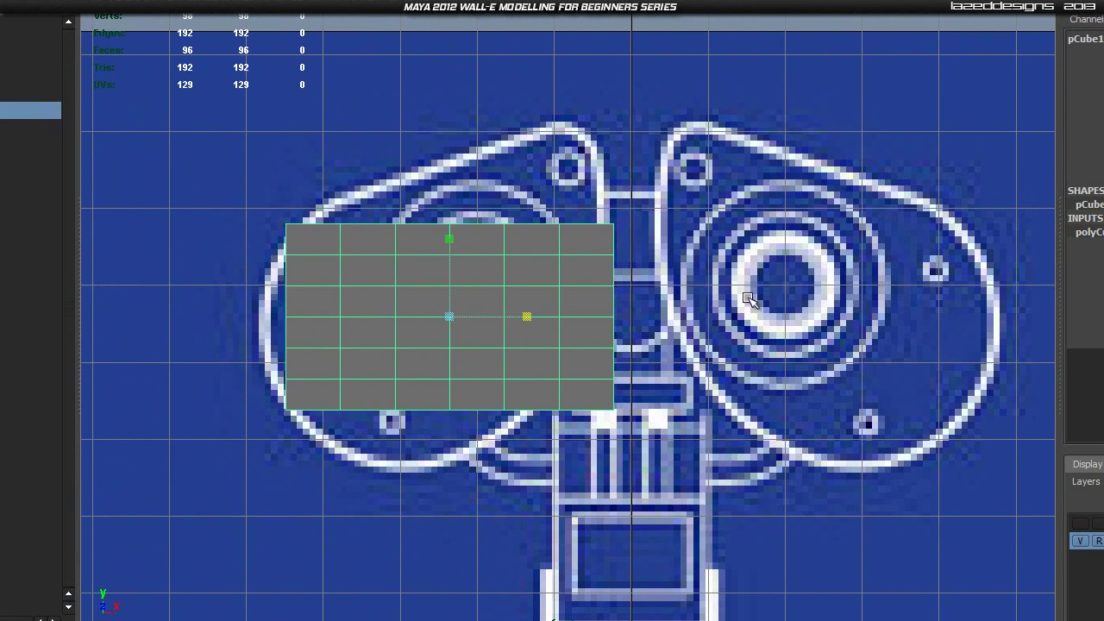
Step: Rotate the cube to follow the slanted top edge of the left eye and reposition it over the outline
left_click(749, 255)
left_click(459, 297)
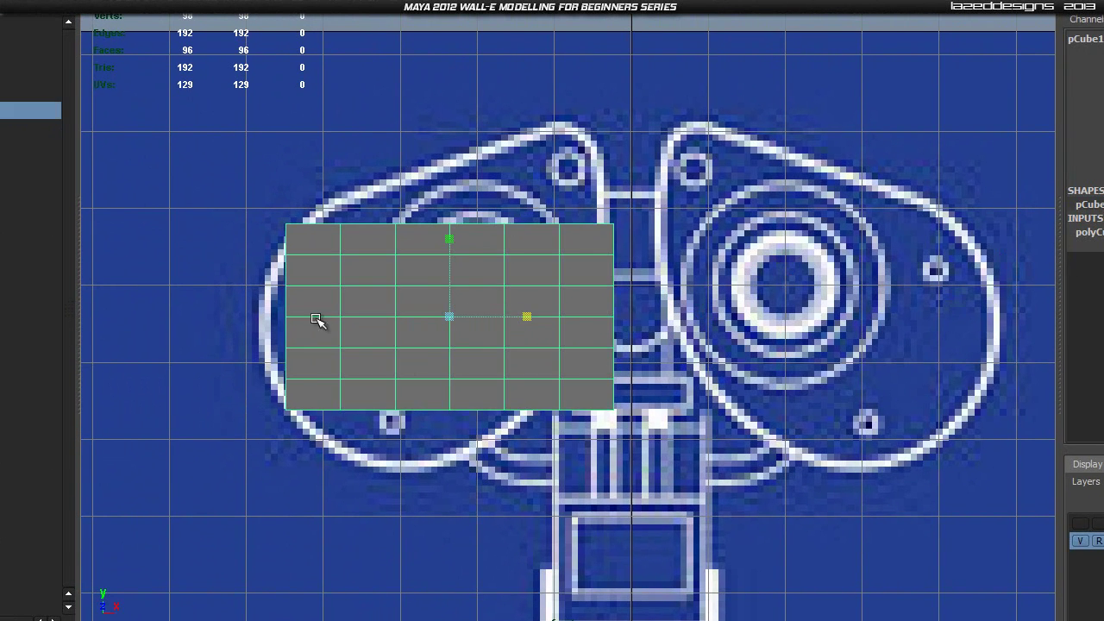
scroll(370, 328, "up", 2)
middle_click_drag(461, 284, 474, 311, "alt")
key("e")
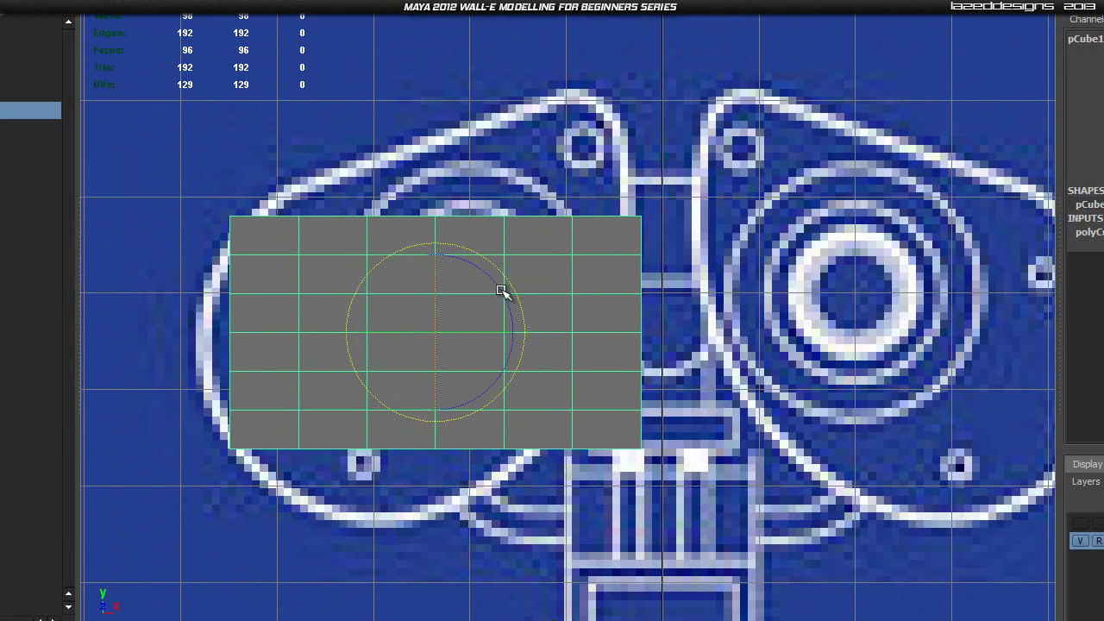
left_click_drag(511, 285, 498, 252)
key("w")
left_click_drag(439, 333, 426, 305)
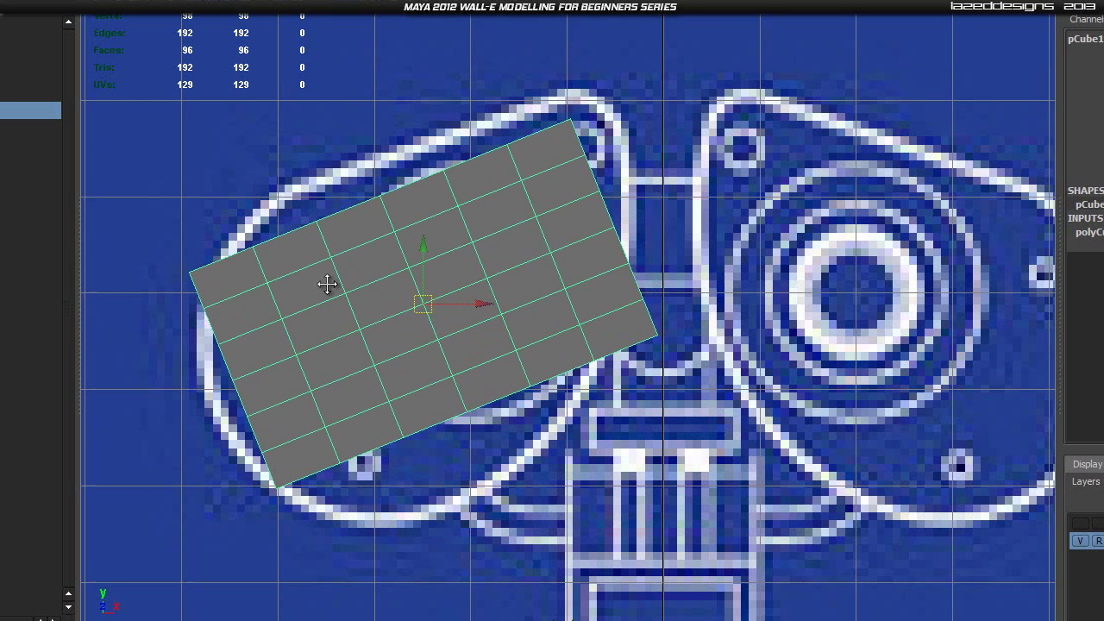
Step: Switch the cube to vertex editing and move its outer upper corner vertices onto the rounded outline of the left eye
middle_click_drag(328, 284, 365, 296, "alt")
right_click_drag(365, 293, 278, 293)
scroll(486, 227, "up", 5)
middle_click_drag(573, 329, 488, 436, "alt")
middle_click_drag(451, 323, 724, 241, "alt")
middle_click_drag(521, 326, 604, 297, "alt")
middle_click_drag(305, 350, 301, 324, "alt")
left_click_drag(245, 333, 325, 353)
left_click(228, 283)
left_click_drag(350, 271, 376, 266)
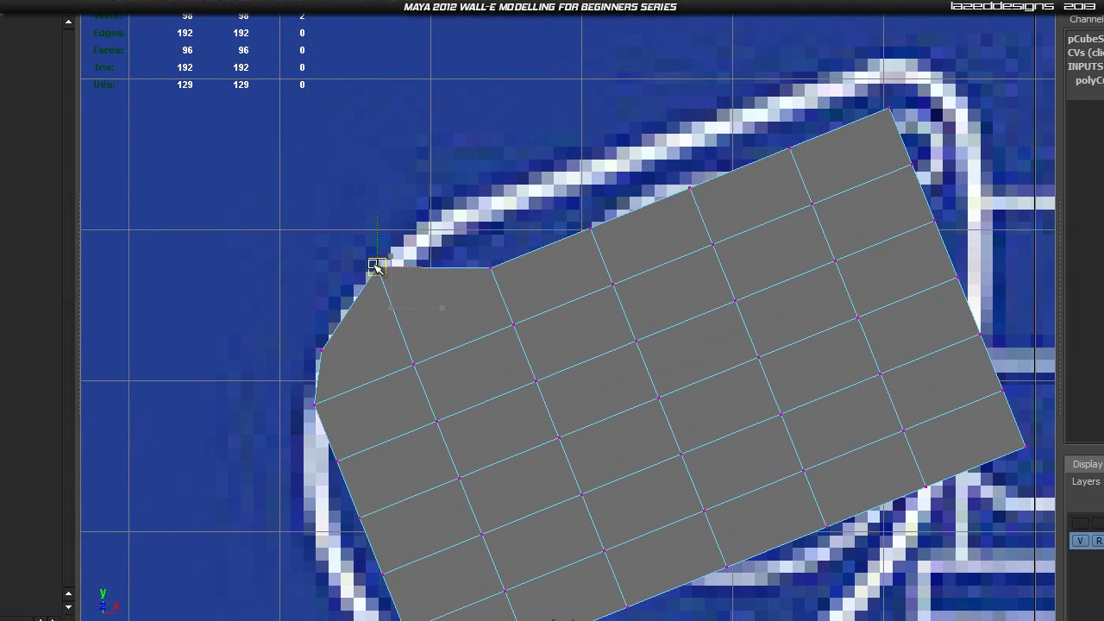
Step: Raise the four middle vertices of the cube's top edge onto the eye's slanted upper outline
left_click(490, 269)
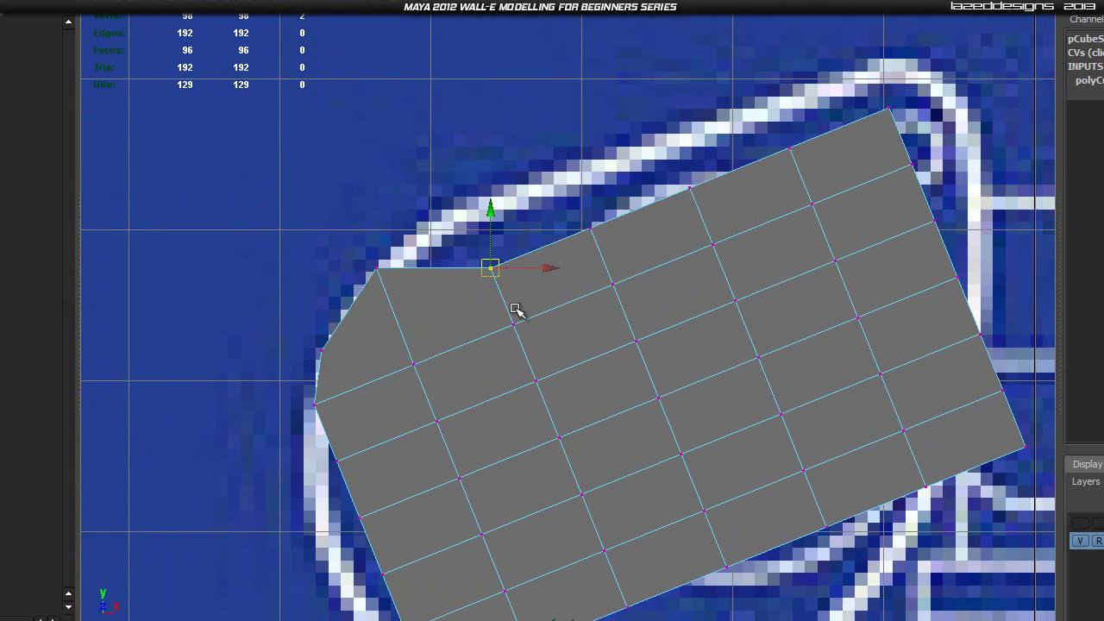
left_click_drag(490, 268, 461, 204)
middle_click_drag(460, 204, 438, 272, "alt")
left_click_drag(438, 273, 430, 209)
middle_click_drag(546, 241, 469, 266, "alt")
left_click(460, 259)
left_click_drag(461, 259, 456, 198)
middle_click_drag(525, 190, 460, 239, "alt")
left_click(494, 267)
left_click_drag(495, 269, 502, 213)
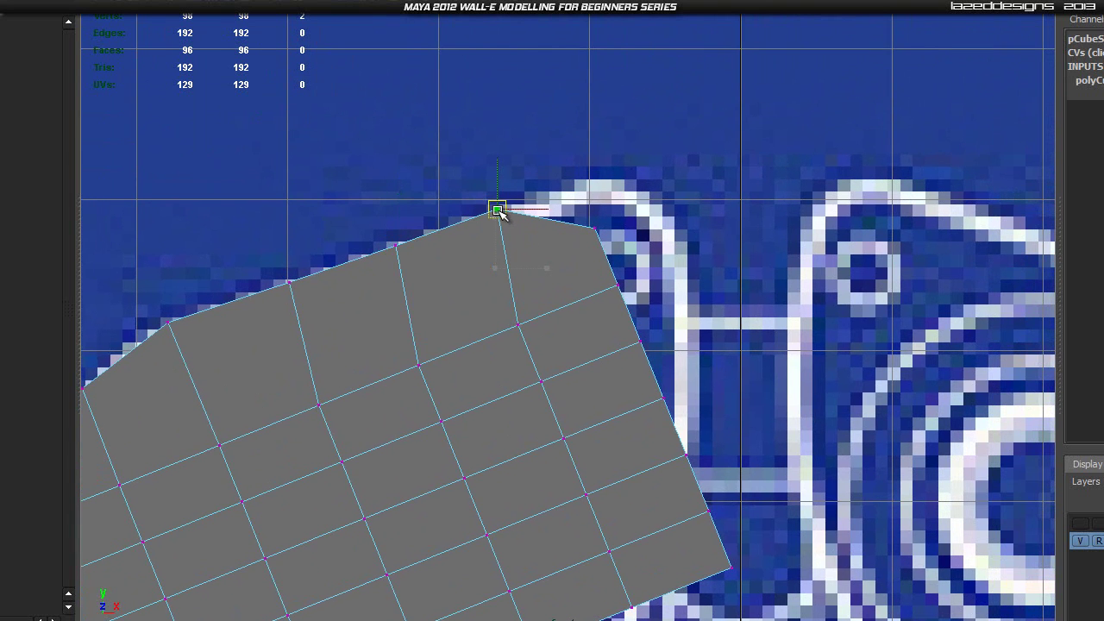
Step: Fit the inner top corner vertex and the side vertex below it to the rounded upper corner of the eye
left_click(596, 227)
left_click_drag(595, 226, 579, 182)
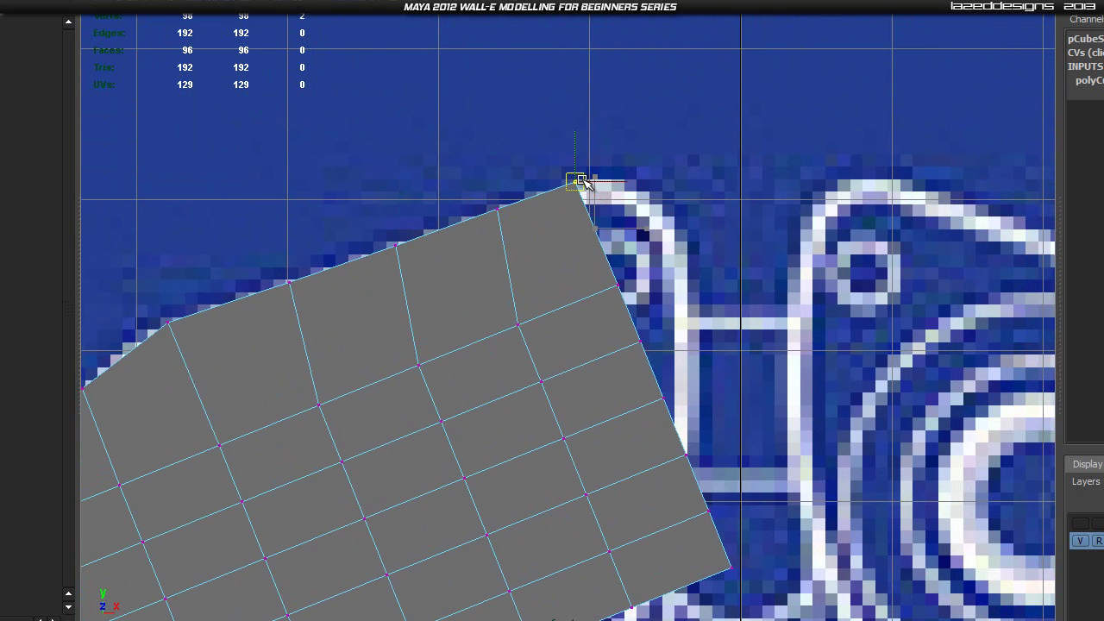
left_click(670, 246)
mouse_move(640, 275)
left_mouse_down()
mouse_move(597, 307)
mouse_move(650, 269)
left_mouse_up()
left_click(577, 181)
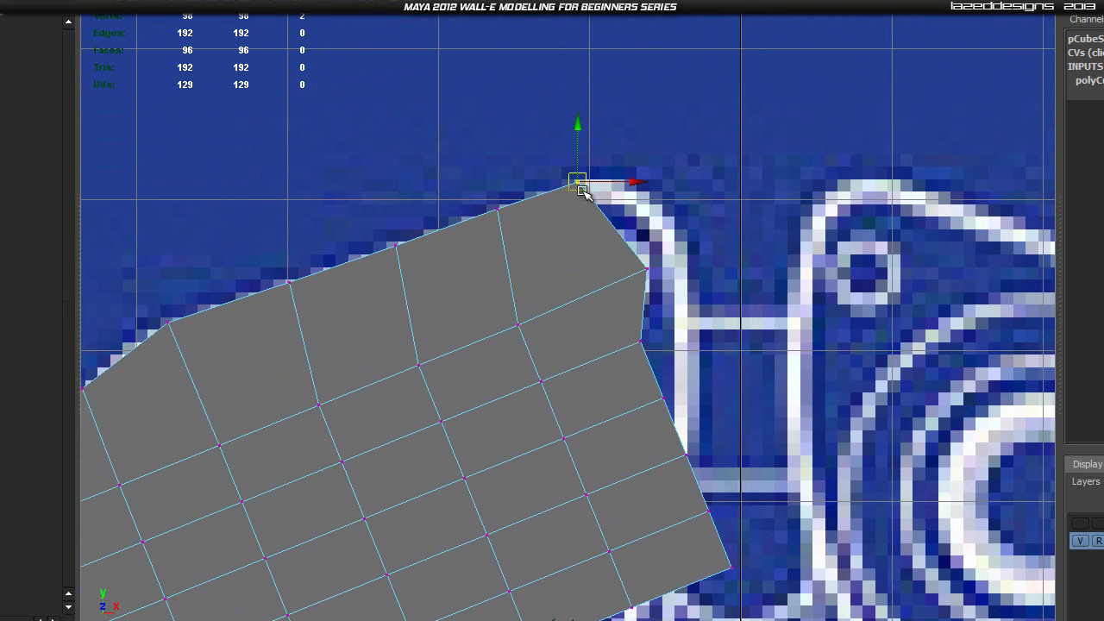
left_click_drag(577, 182, 610, 178)
left_click(679, 239)
left_click(648, 268)
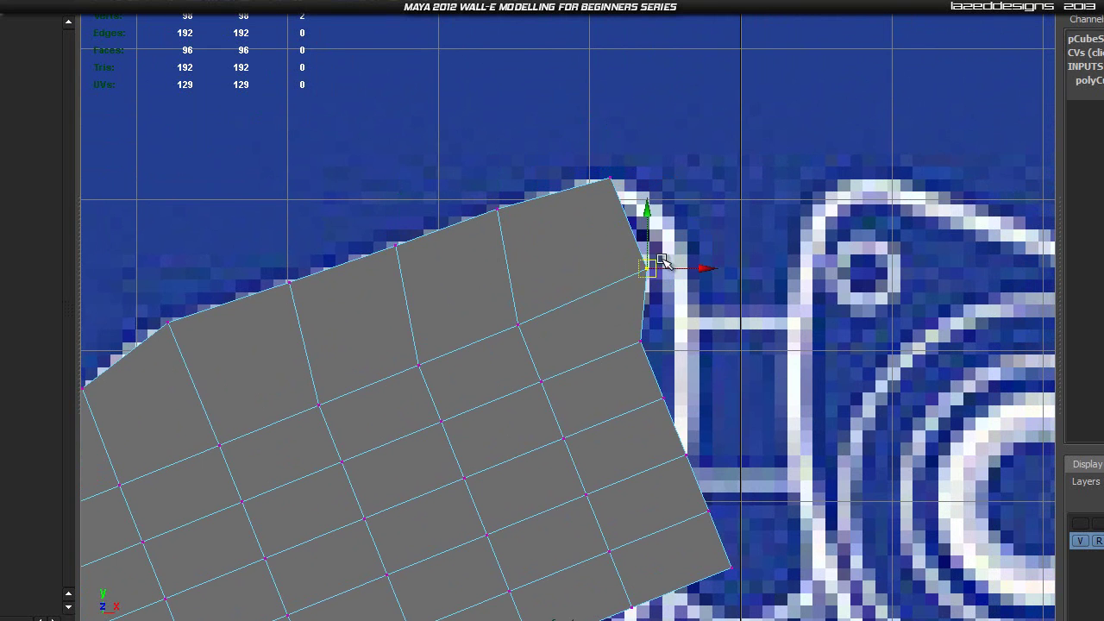
left_click_drag(647, 268, 683, 225)
Step: Shift the top-edge vertex beside the inner corner along the outline and pull the next inner-side vertices out to the eye's vertical edge
left_click(498, 209)
left_click_drag(498, 209, 523, 209)
left_click(521, 209)
middle_click_drag(782, 290, 653, 264, "alt")
left_click_drag(561, 189, 535, 189)
left_click(601, 288)
middle_click_drag(541, 289, 556, 241, "alt")
left_click_drag(557, 240, 579, 221)
middle_click_drag(626, 323, 615, 262, "alt")
left_click(557, 248)
left_click_drag(557, 249, 585, 238)
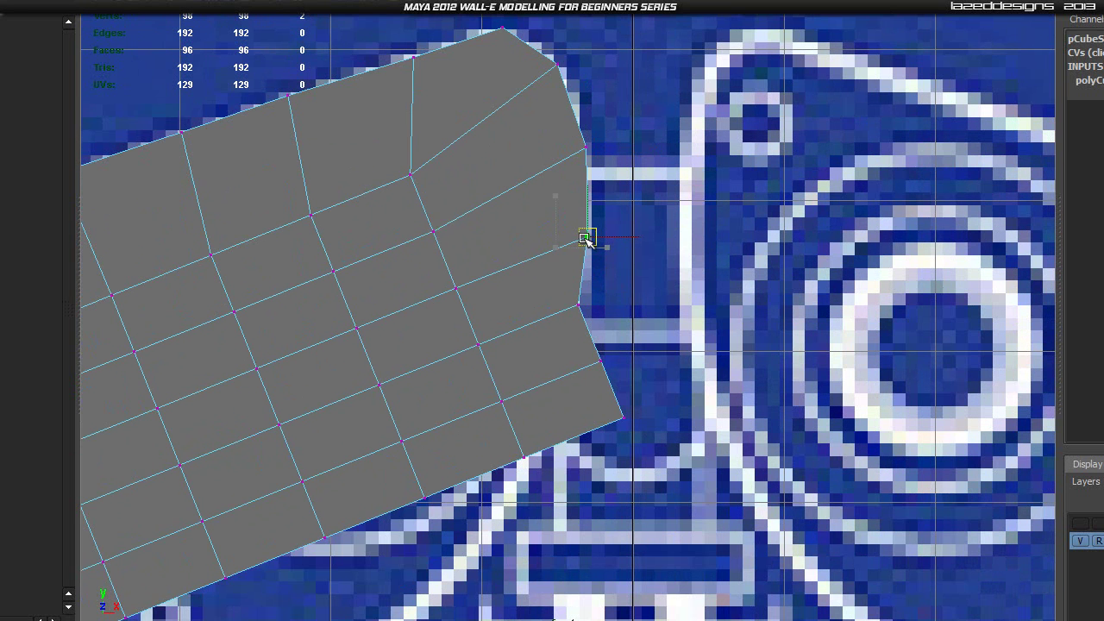
Step: Turn on X-Ray shading for the mesh and refine the upper inner-side vertices against the blueprint outline
middle_click_drag(681, 347, 701, 273, "alt")
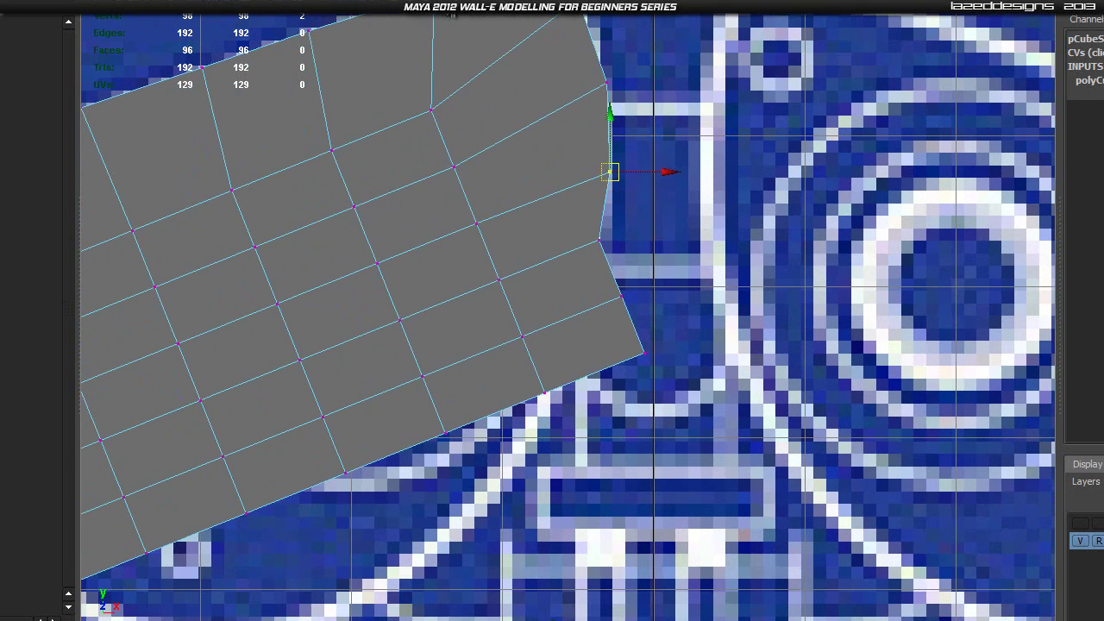
left_click(483, 8)
left_click(679, 249)
left_click_drag(637, 222, 577, 250)
left_click_drag(591, 198, 606, 175)
middle_click_drag(676, 64, 681, 193, "alt")
left_click(614, 213)
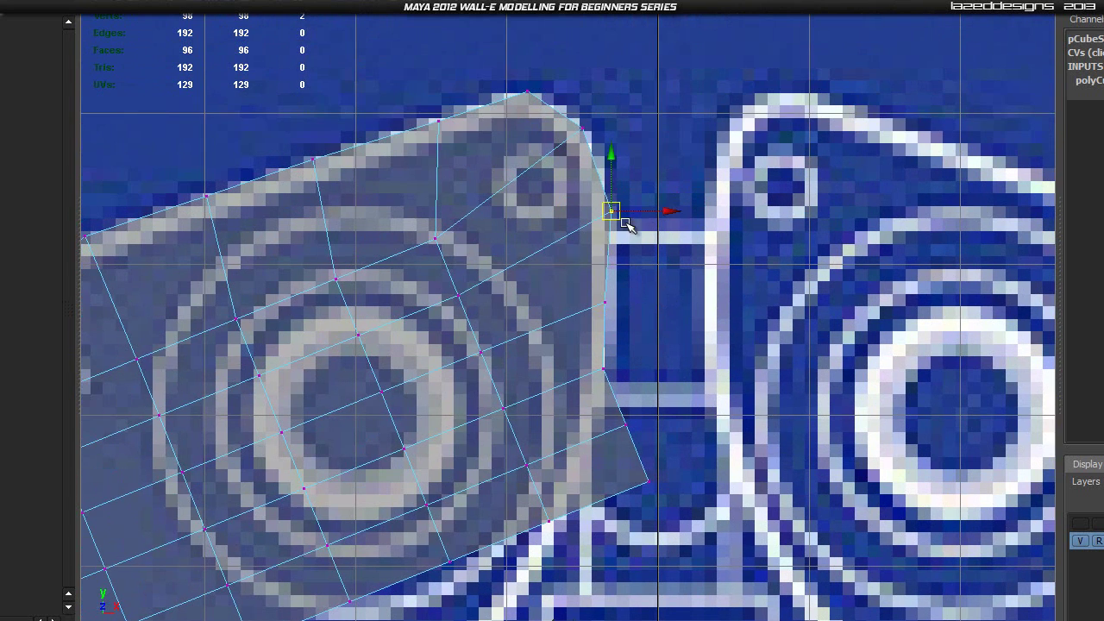
left_click_drag(611, 207, 604, 206)
left_click_drag(678, 188, 585, 135)
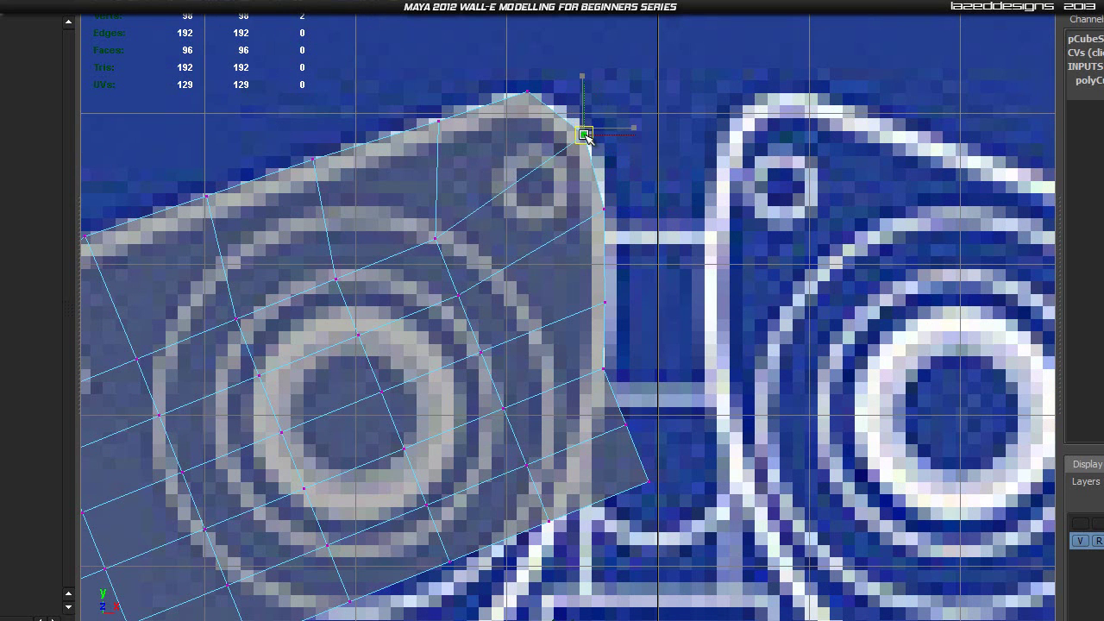
Step: Fine-tune the peak vertex and the neighbouring top-edge vertices along the eye's slanted outline
left_click(523, 94)
left_click_drag(523, 96, 522, 97)
left_click(689, 96)
middle_click_drag(359, 193, 455, 173, "alt")
left_click_drag(556, 76, 532, 104)
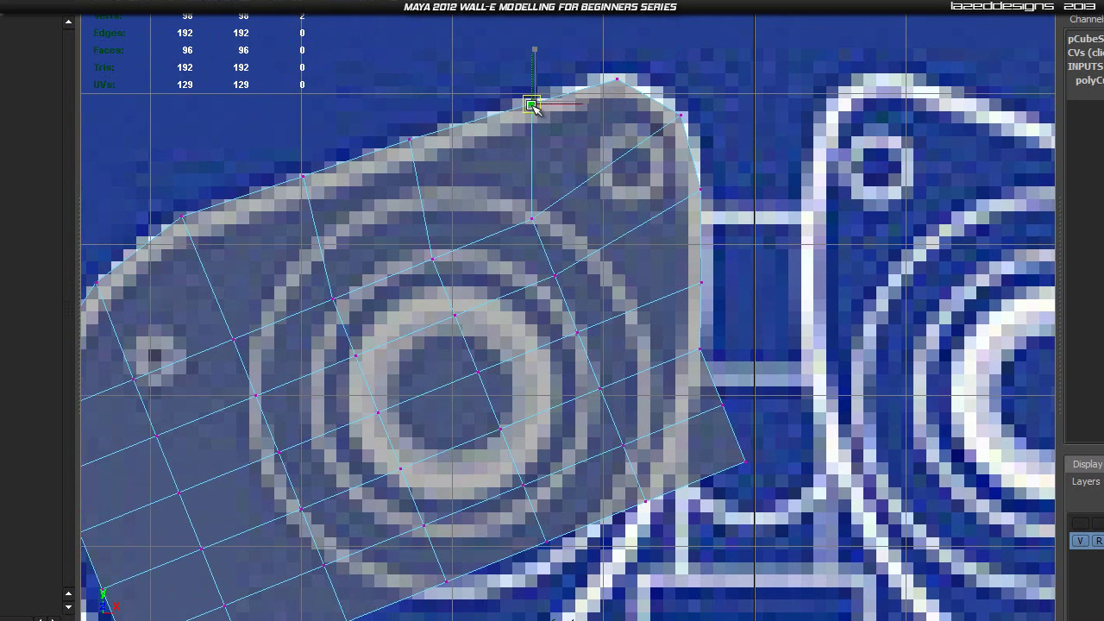
left_click(476, 89)
left_click(409, 141)
left_click_drag(407, 144, 408, 146)
middle_click_drag(315, 192, 469, 137, "alt")
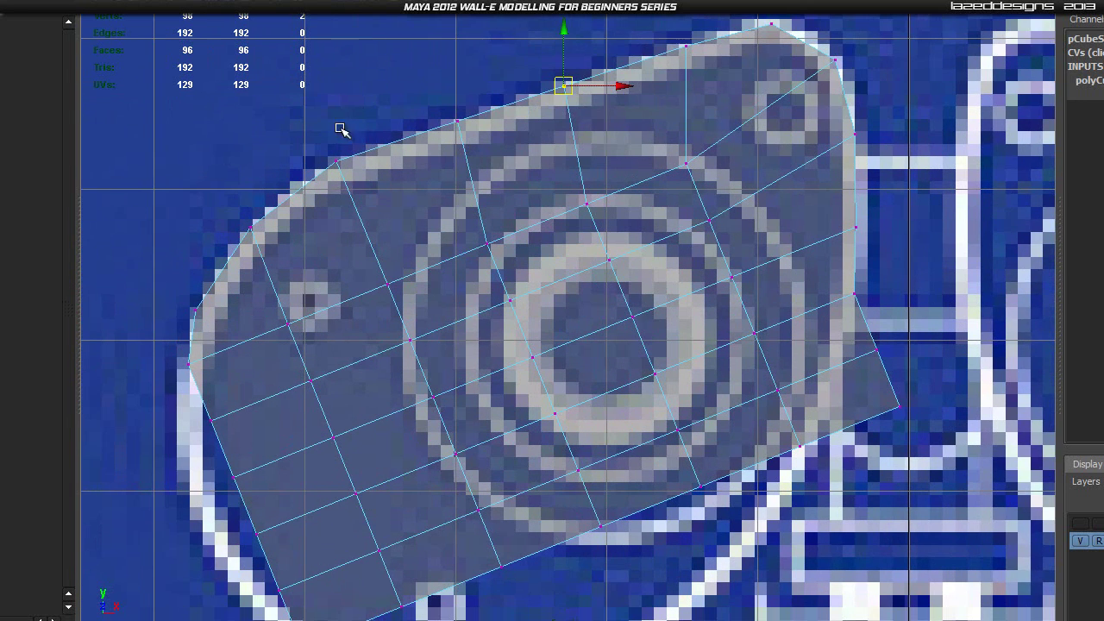
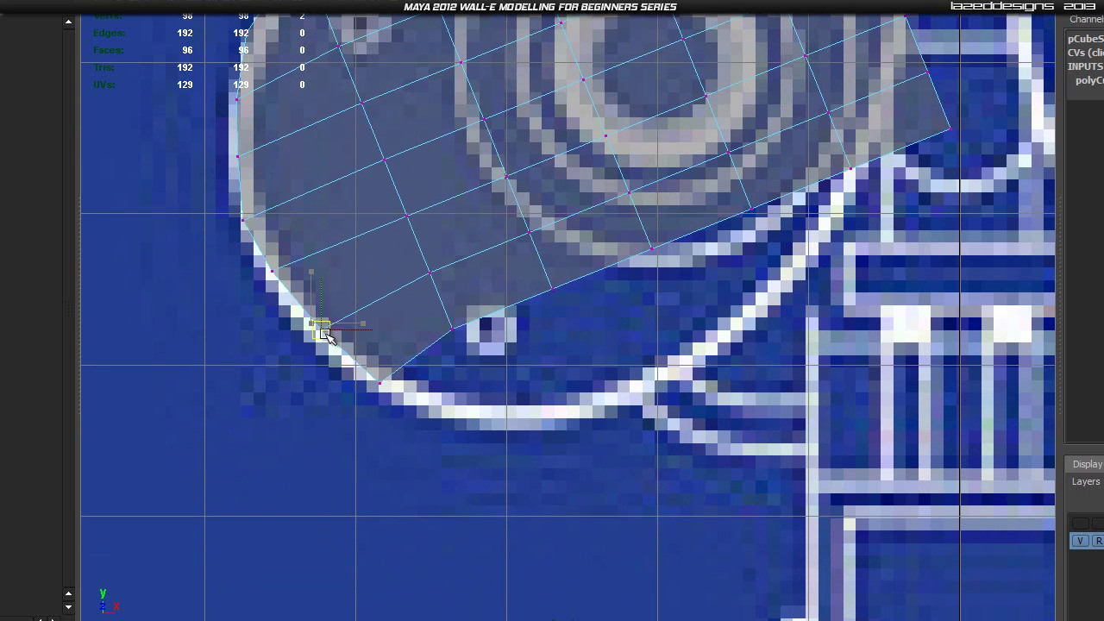
Step: Nudge the vertices on the outer lower side onto the curved eye outline
left_click_drag(257, 260, 279, 285)
left_click(211, 251)
left_click(244, 220)
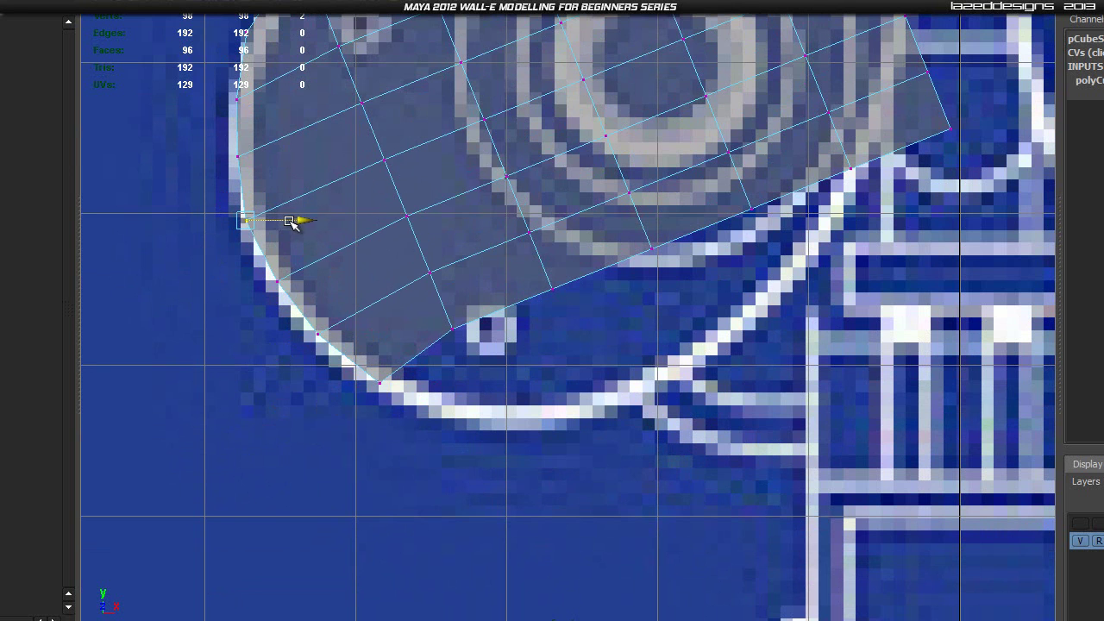
Step: Pull the first two bottom-edge vertices next to the outer corner down onto the lowest part of the eye outline
middle_click_drag(536, 374, 459, 337, "alt")
left_click(375, 290)
left_click_drag(375, 290, 383, 371)
left_click(567, 360)
middle_click_drag(536, 259, 452, 273, "alt")
left_click(390, 271)
left_click_drag(391, 280, 424, 388)
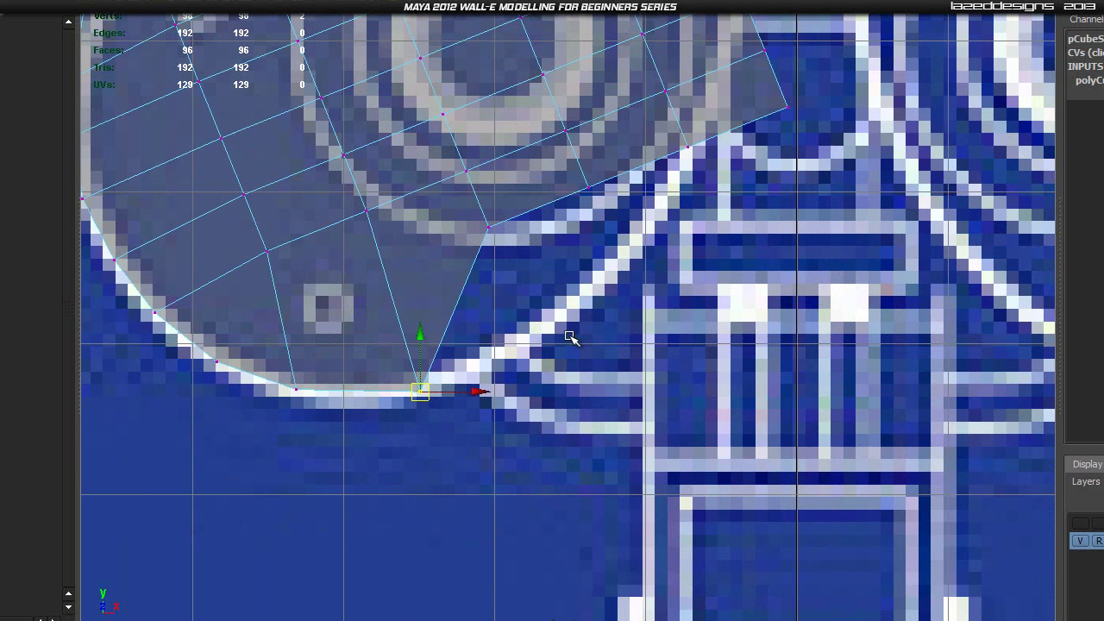
Step: Pull the next two bottom-edge vertices out to the rising lower curve on the inner side of the eye
left_click(578, 294)
middle_click_drag(580, 257, 409, 306, "alt")
left_click_drag(261, 336, 263, 320)
left_click_drag(316, 271, 359, 388)
left_click(418, 230)
left_click_drag(419, 228, 458, 298)
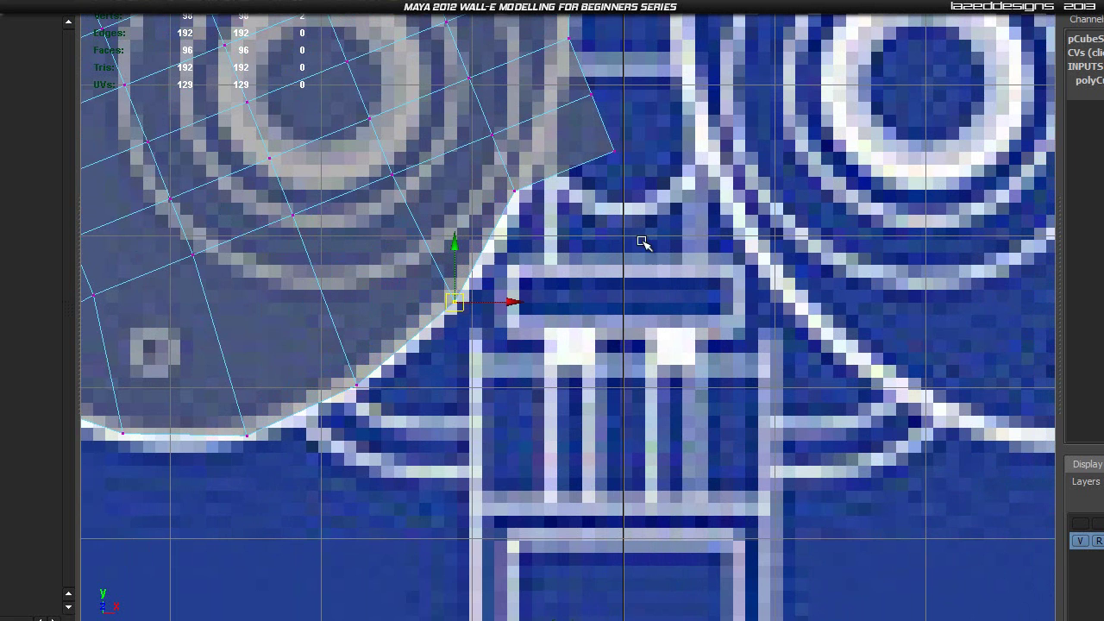
Step: Bring the inner bottom corner vertex and its neighbours in onto the eye outline beside the neck joint
middle_click_drag(560, 199, 498, 267, "alt")
left_click_drag(479, 228, 455, 262)
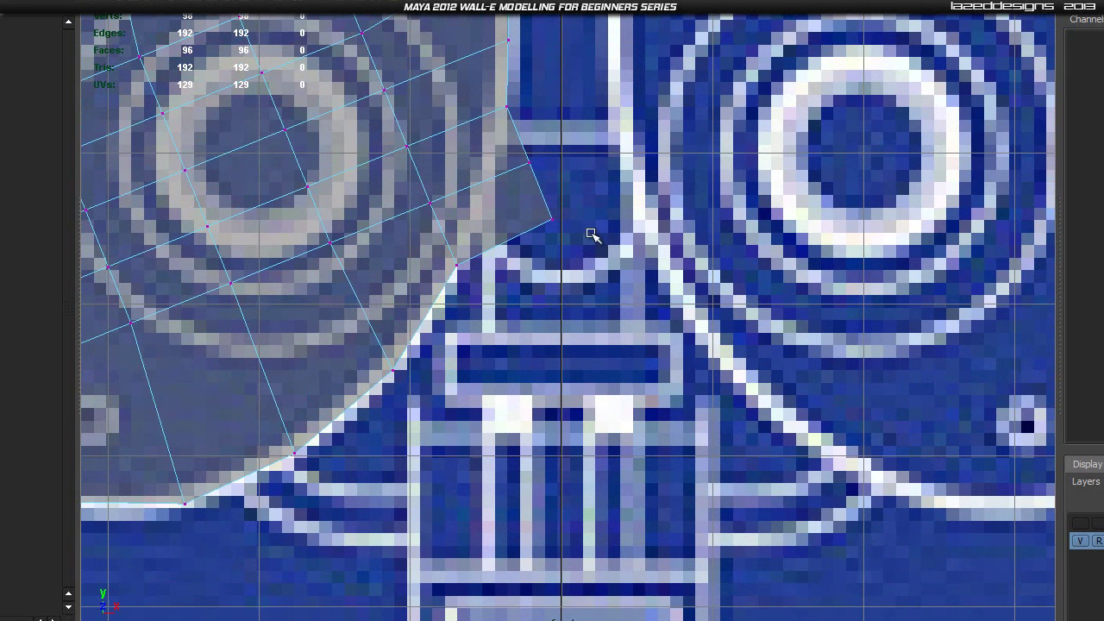
left_click(580, 259)
middle_click_drag(580, 259, 571, 350, "alt")
left_click_drag(565, 274, 474, 342)
left_click_drag(489, 296, 493, 295)
left_click_drag(584, 300, 481, 309)
left_click(520, 253)
left_click_drag(520, 253, 489, 254)
left_click(613, 238)
Step: Smooth the rounded upper inner corner by repositioning its vertices along the eye outline
middle_click_drag(582, 198, 710, 321, "alt")
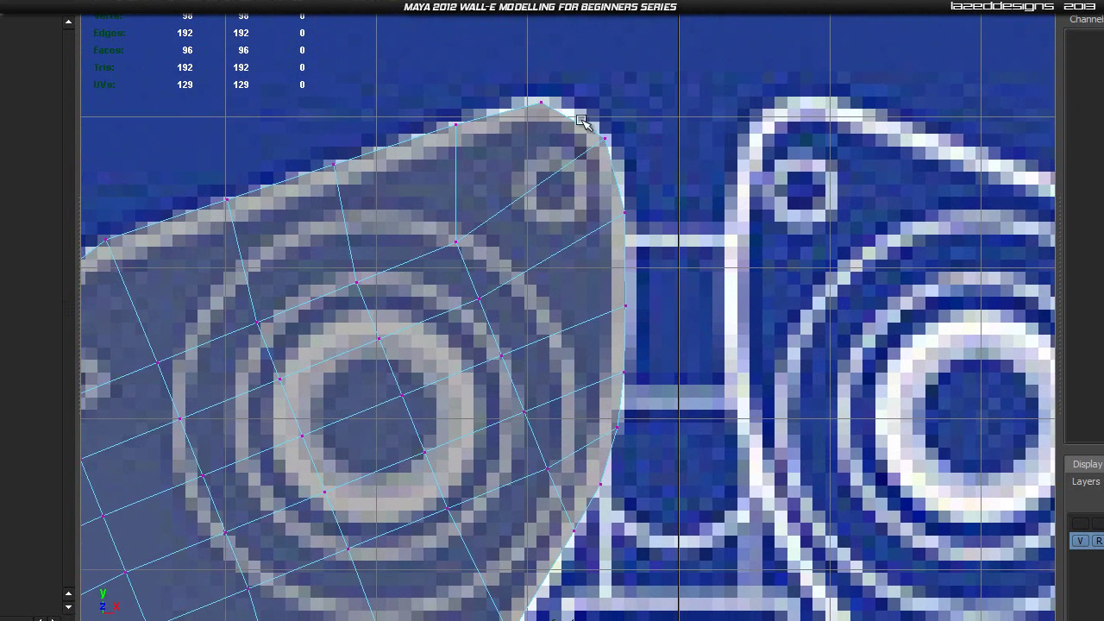
middle_click_drag(606, 112, 653, 153, "alt")
left_click(601, 185)
left_click_drag(601, 184, 591, 170)
left_click_drag(657, 233, 622, 224)
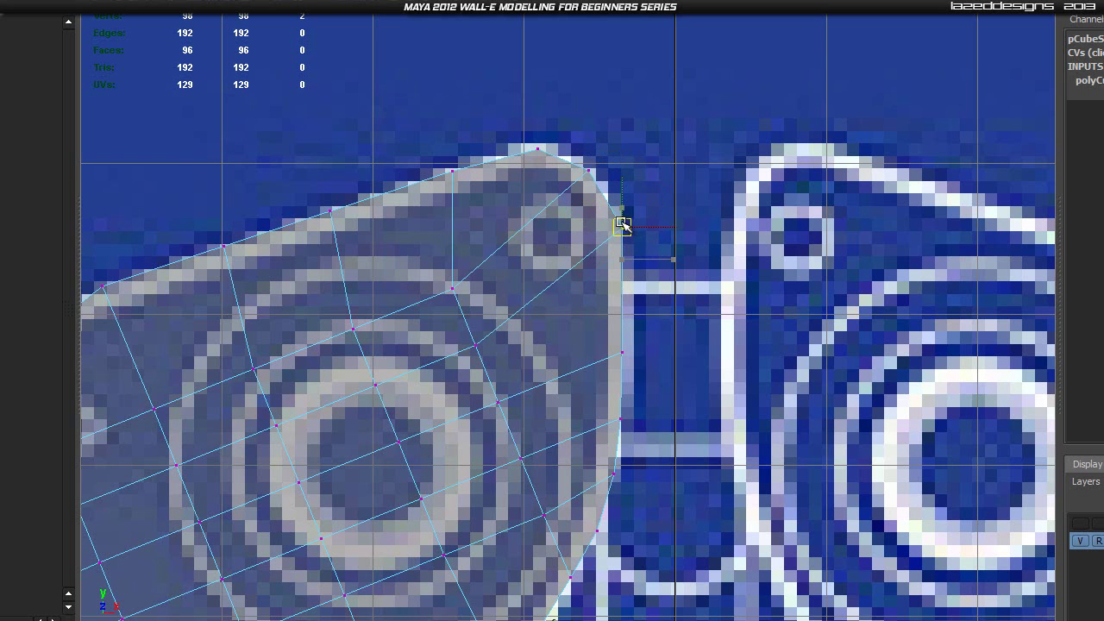
left_click_drag(653, 315, 632, 326)
Step: Even out the vertices down the inner side and around the lower inner curve of the eye outline
left_click(696, 422)
middle_click_drag(680, 451, 679, 251, "alt")
mouse_move(642, 208)
left_mouse_down()
mouse_move(602, 235)
mouse_move(627, 208)
left_mouse_up()
left_click(676, 251)
left_click_drag(642, 254, 602, 294)
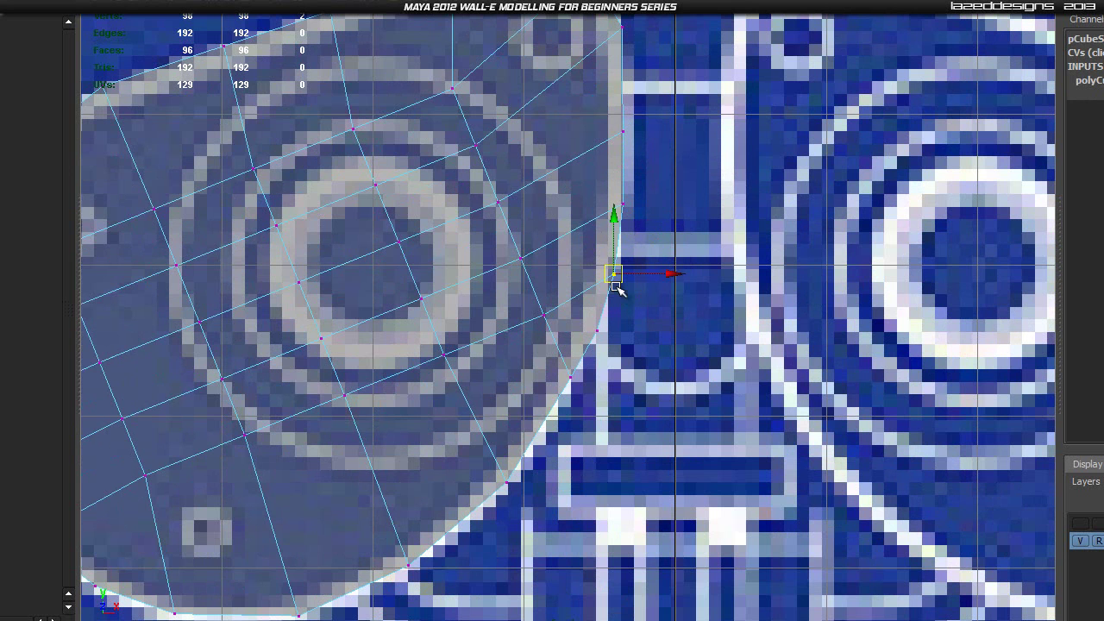
left_click(615, 371)
middle_click_drag(585, 473, 592, 359, "alt")
left_click_drag(637, 198, 620, 216)
left_click(568, 397)
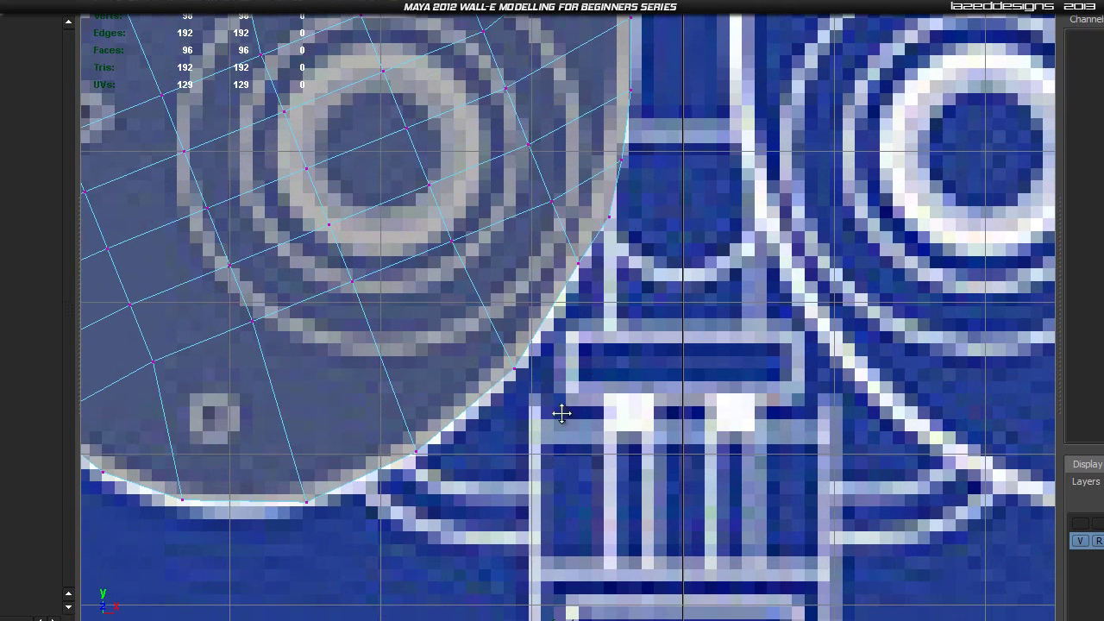
middle_click_drag(567, 402, 613, 317, "alt")
left_click_drag(596, 245, 516, 316)
Step: Move the interior vertices near the upper bolt hole outward, away from the lens centre
left_click(512, 420)
middle_click_drag(498, 426, 502, 518, "alt")
right_click_drag(448, 389, 464, 289, "alt")
middle_click_drag(464, 289, 562, 318, "alt")
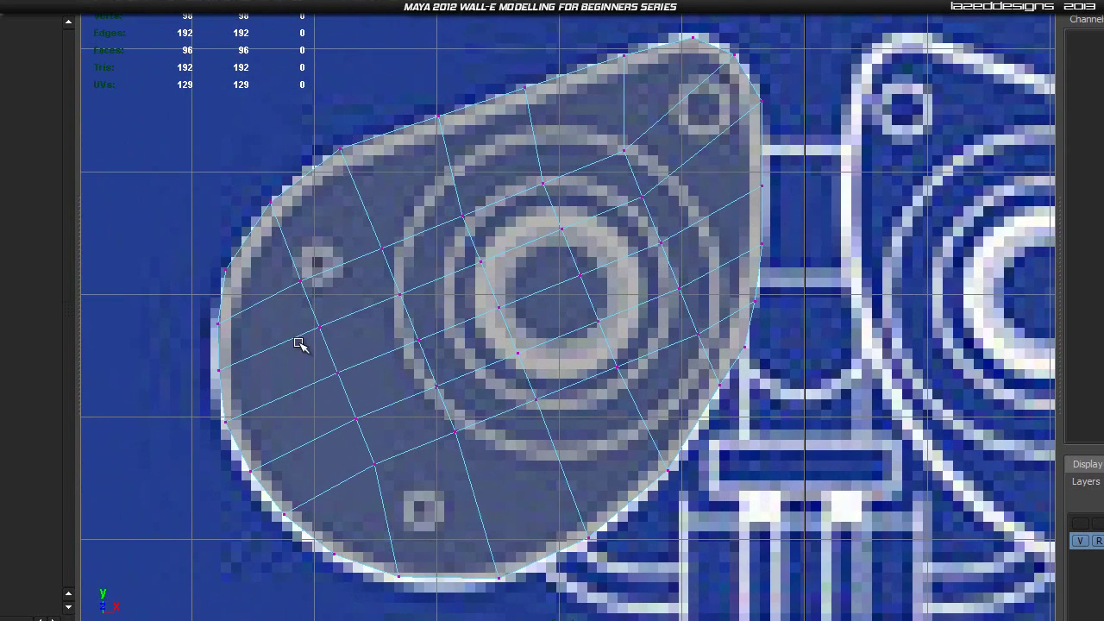
right_click_drag(584, 263, 616, 206, "alt")
middle_click_drag(616, 205, 485, 295, "alt")
middle_click_drag(538, 184, 530, 213, "alt")
left_click_drag(479, 208, 553, 249)
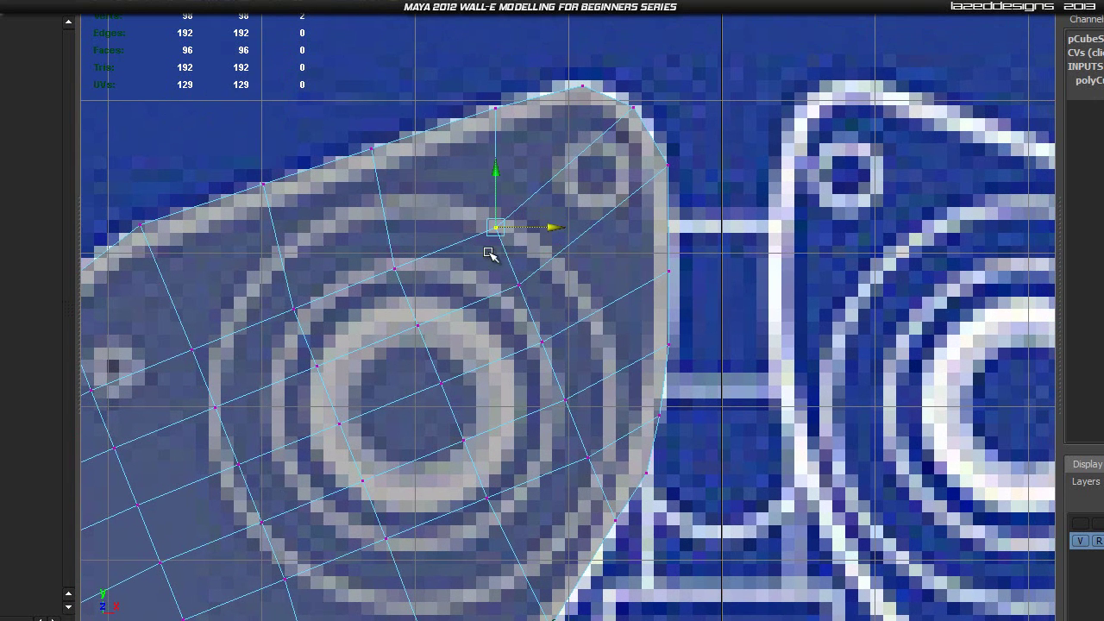
left_click_drag(495, 221, 544, 179)
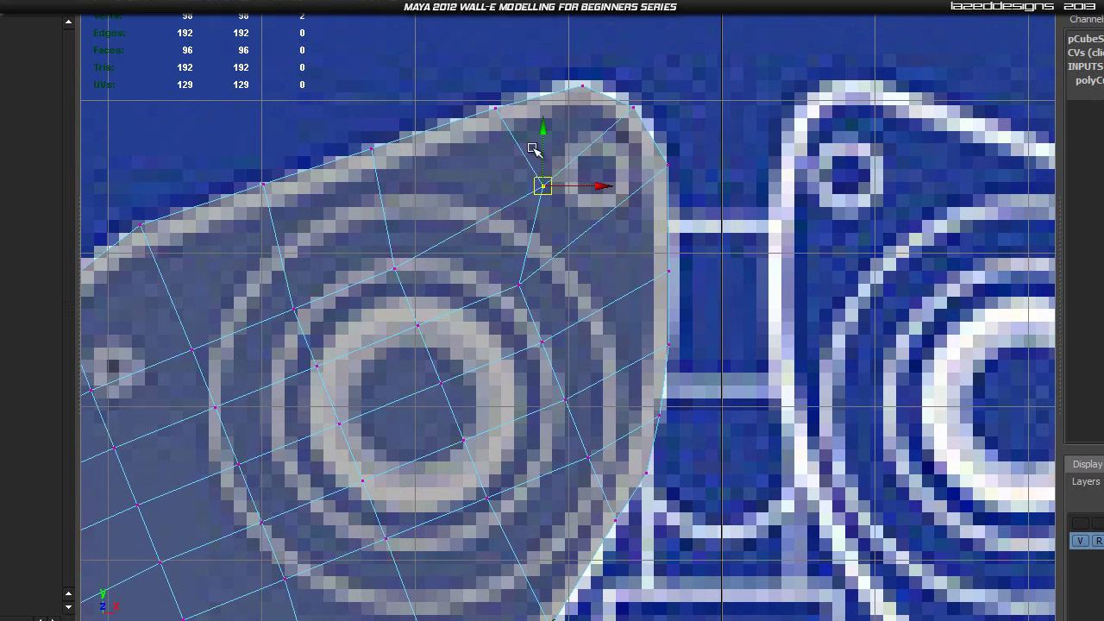
left_click(518, 283)
left_click_drag(519, 284, 563, 264)
left_click(541, 341)
left_click_drag(538, 339, 558, 333)
Step: Move the interior vertices on the inner side of the lens out onto its outer ring
middle_click_drag(554, 454, 540, 345, "alt")
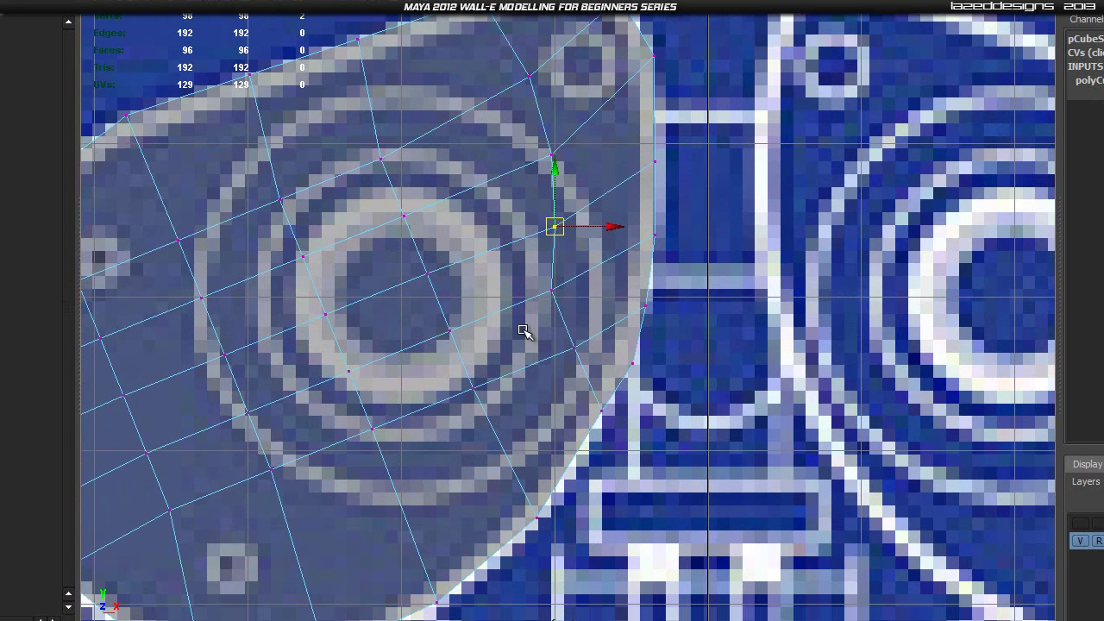
left_click(576, 309)
left_click_drag(568, 304, 566, 292)
left_click(571, 347)
mouse_move(568, 342)
left_mouse_down()
mouse_move(583, 356)
mouse_move(582, 347)
left_mouse_up()
mouse_move(586, 296)
left_mouse_down()
mouse_move(540, 286)
mouse_move(587, 286)
left_mouse_up()
left_click(578, 351)
left_click_drag(559, 338, 598, 355)
left_click_drag(590, 342, 598, 340)
left_click_drag(555, 264, 597, 294)
left_click_drag(586, 289, 593, 284)
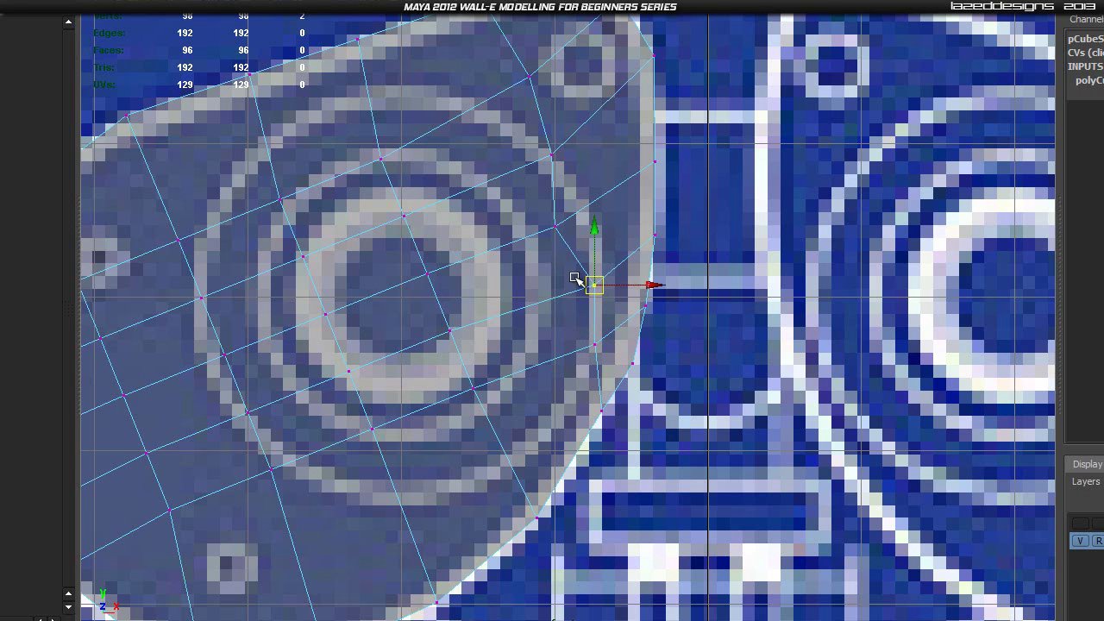
Step: Align the next two interior vertices with the upper inner arc of the lens's outer ring
middle_click_drag(542, 251, 528, 296, "alt")
left_click_drag(586, 297, 587, 298)
left_click_drag(542, 269, 577, 260)
middle_click_drag(527, 239, 541, 292, "alt")
left_click_drag(529, 241, 578, 272)
left_click_drag(553, 255, 571, 242)
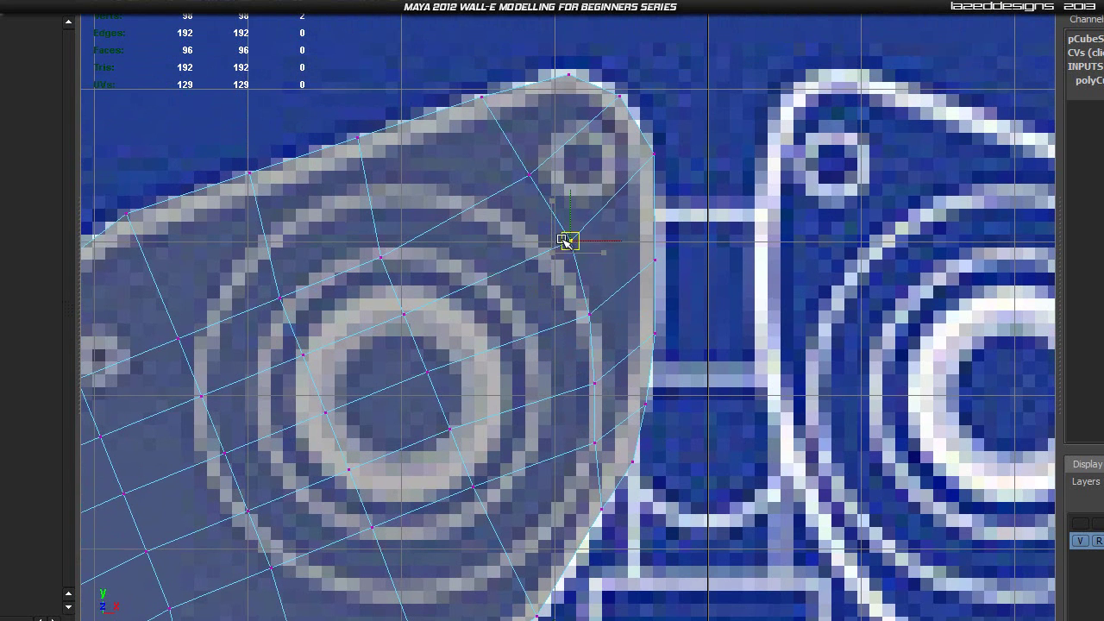
Step: Shift the two interior vertices at the lower inner side of the lens outward from its centre
left_click(498, 180)
left_click(523, 174)
middle_click_drag(504, 322, 488, 281, "alt")
left_click(485, 373)
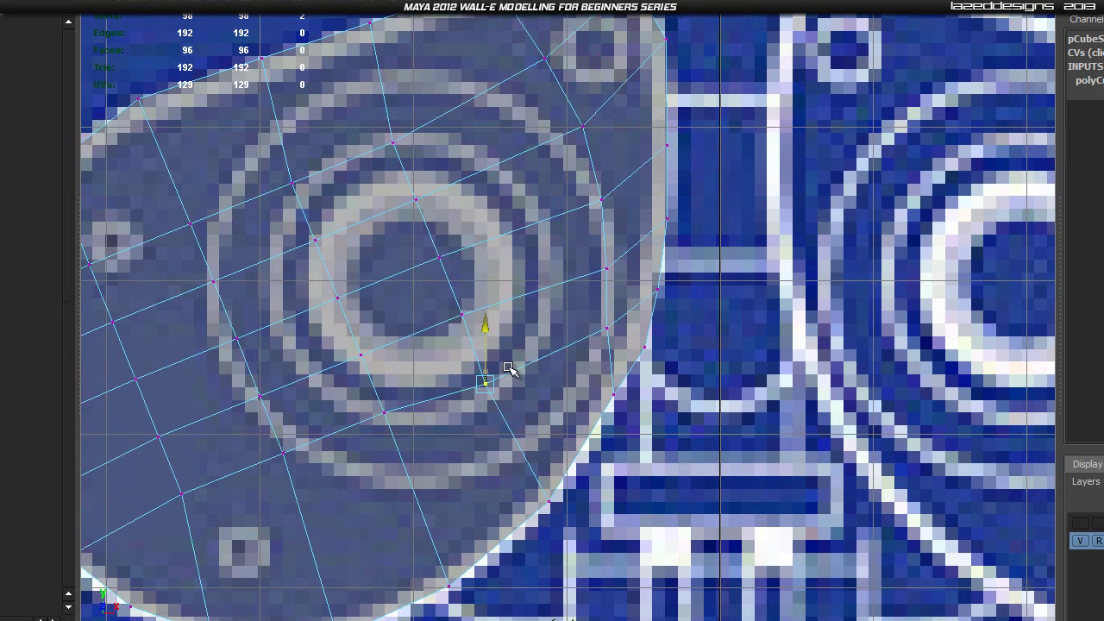
left_click_drag(486, 376, 503, 368)
left_click_drag(423, 302, 477, 303)
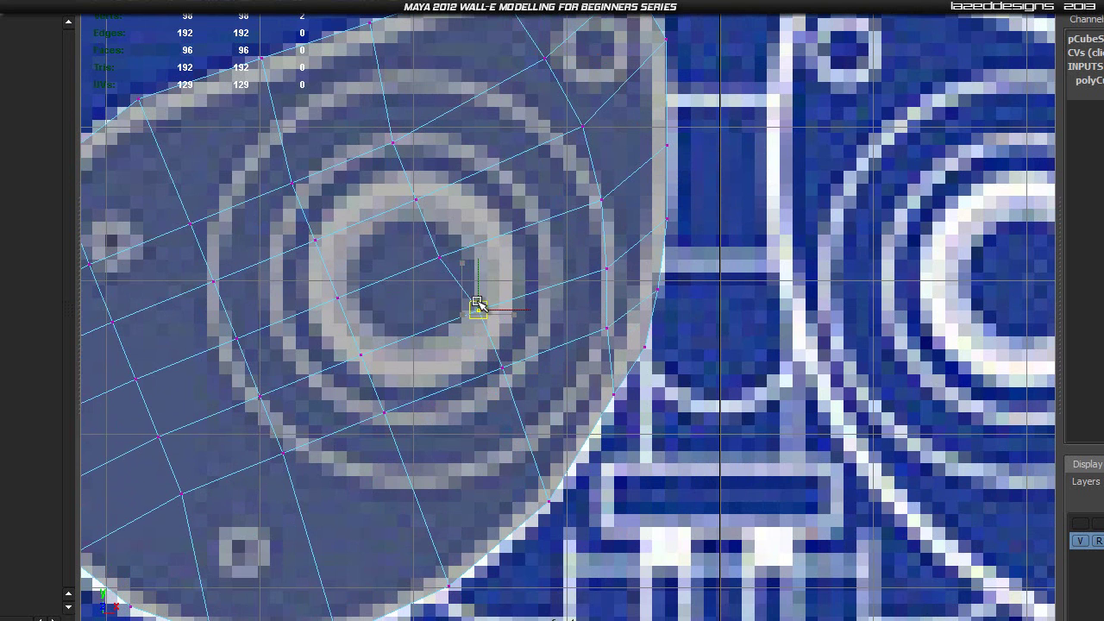
Step: Adjust the interior vertices at the upper inner side of the lens centre to follow its rounded shape
left_click(439, 255)
left_click_drag(439, 255, 446, 250)
left_click_drag(440, 213, 441, 214)
left_click_drag(415, 200, 424, 198)
mouse_move(374, 129)
left_mouse_down()
mouse_move(412, 154)
mouse_move(393, 128)
left_mouse_up()
left_click_drag(395, 181, 435, 195)
left_click_drag(445, 254, 453, 260)
left_click_drag(451, 256, 449, 253)
Step: Raise the interior vertices above the lens toward its outer ring and reposition the one beside the upper bolt hole
scroll(434, 327, "down", 5)
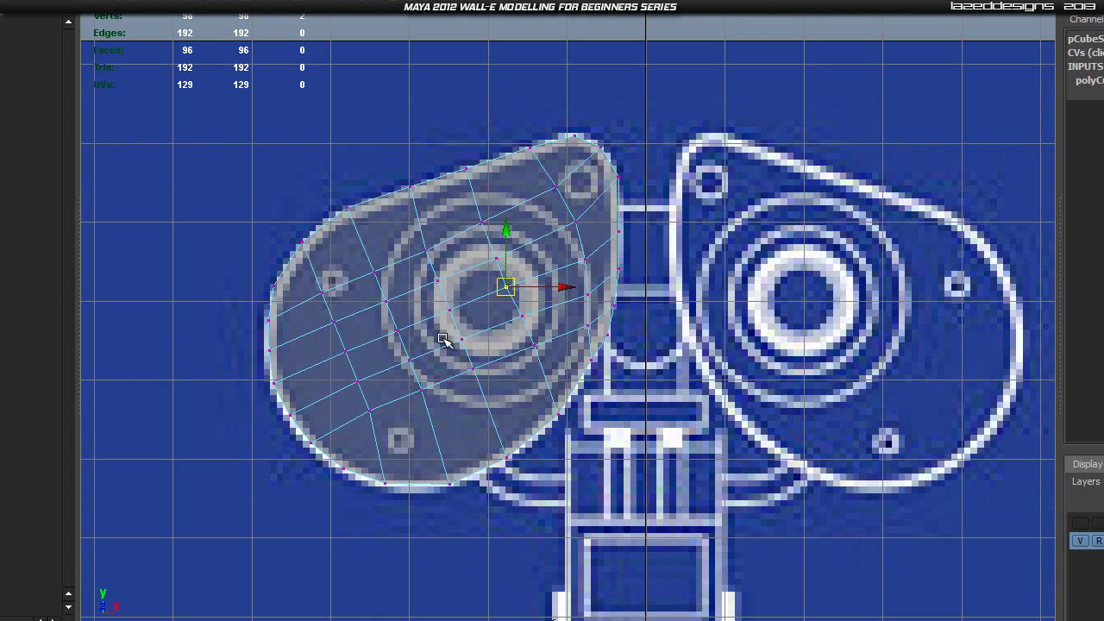
scroll(438, 328, "down", 2)
scroll(463, 325, "up", 4)
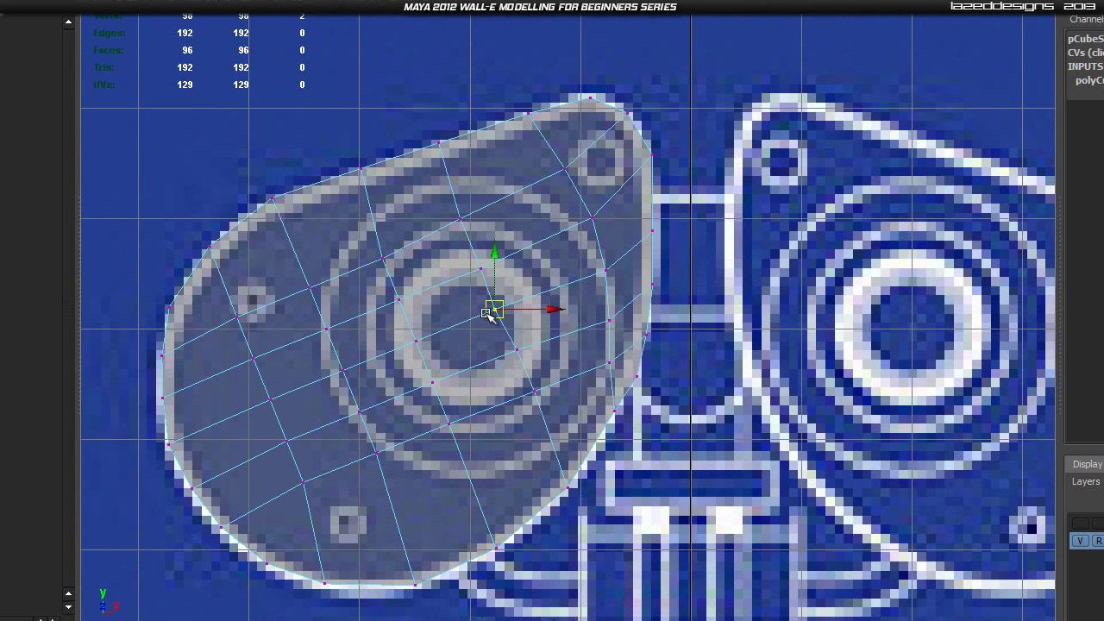
left_click(460, 220)
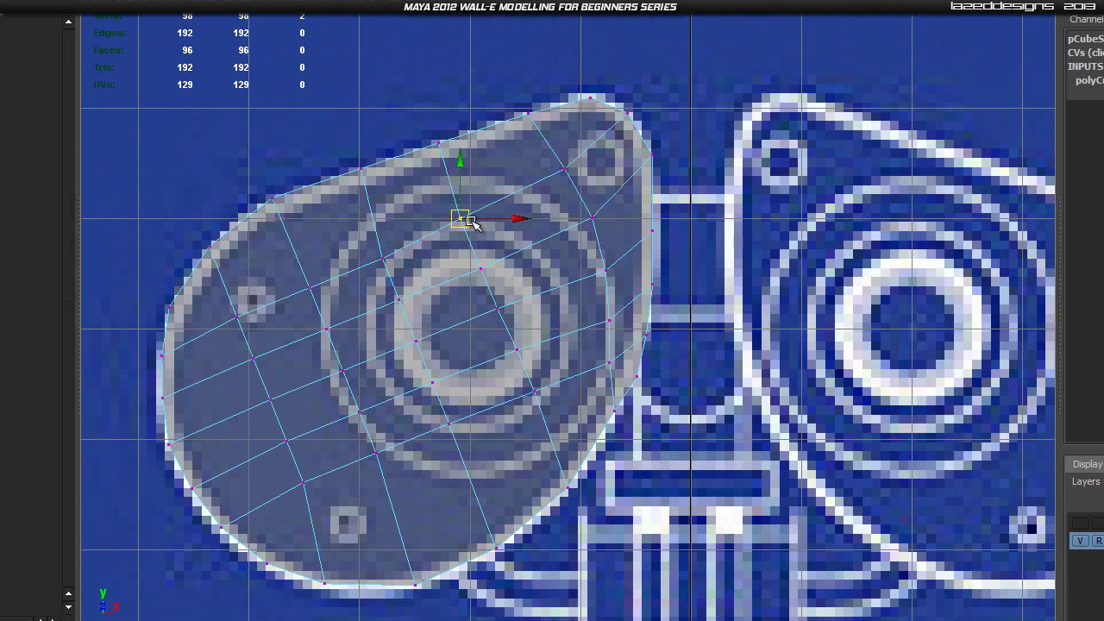
left_click_drag(467, 214, 473, 204)
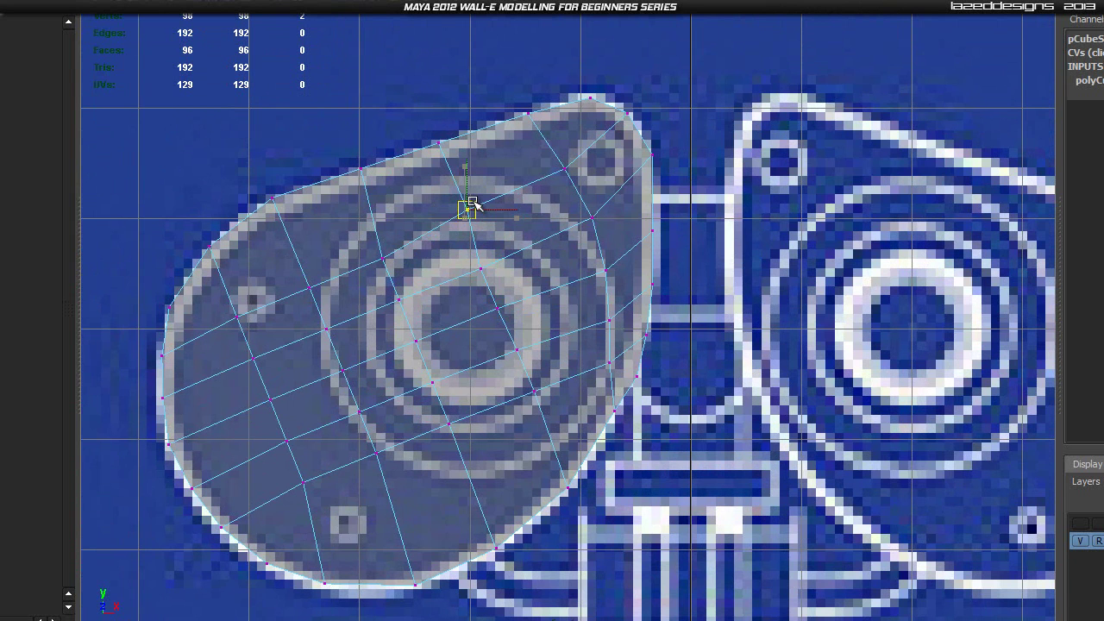
left_click(567, 170)
left_click_drag(567, 170, 558, 163)
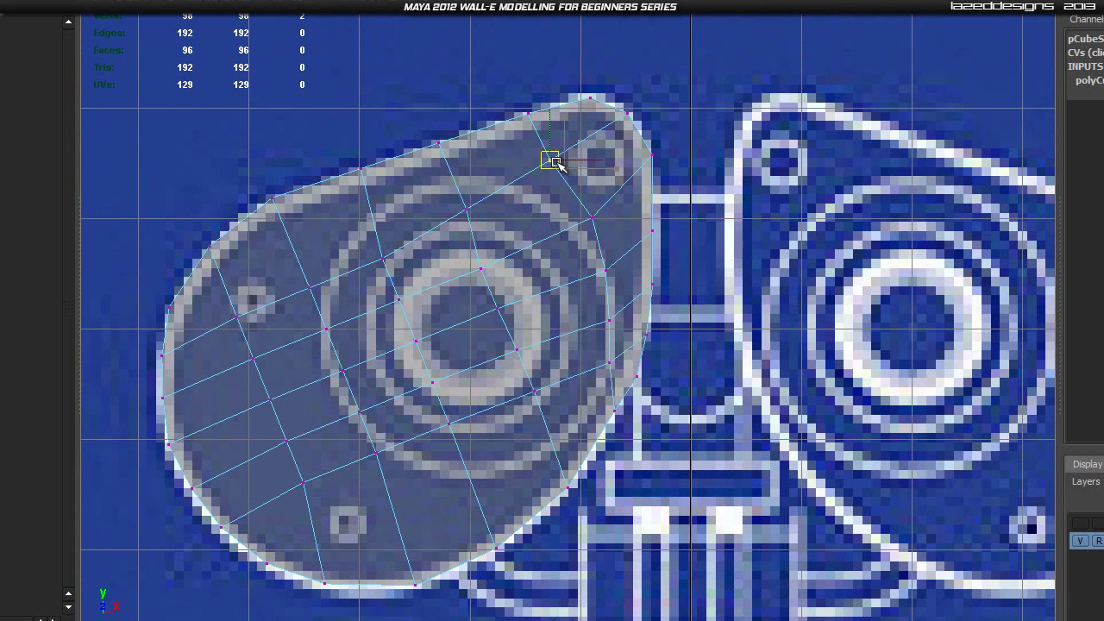
left_click(470, 200)
left_click(395, 264)
left_click(384, 259)
left_click_drag(384, 259, 388, 244)
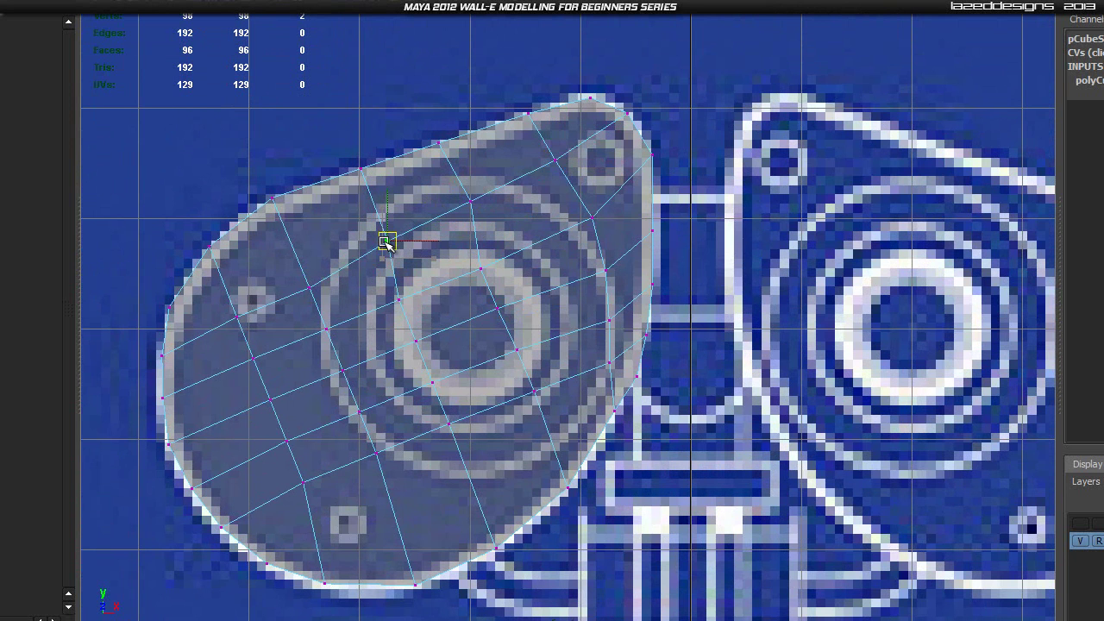
Step: Raise the interior vertices at the upper outer side of the lens's outer ring and beside the nearby bolt hole
left_click(308, 287)
left_click_drag(308, 287, 310, 273)
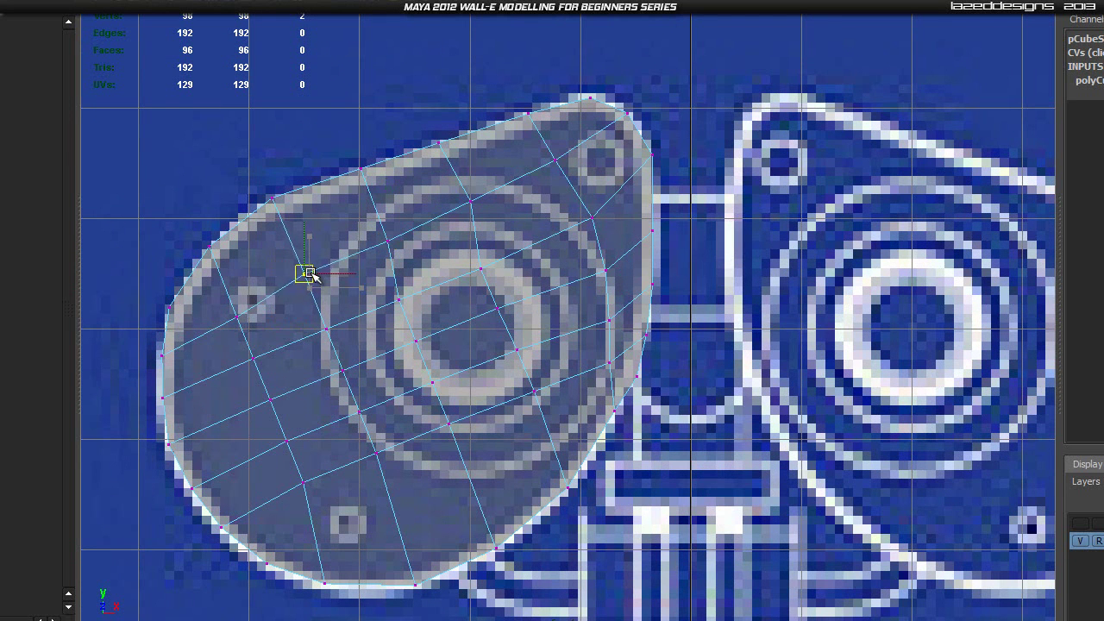
mouse_move(243, 317)
left_mouse_down()
mouse_move(233, 322)
mouse_move(238, 311)
left_mouse_up()
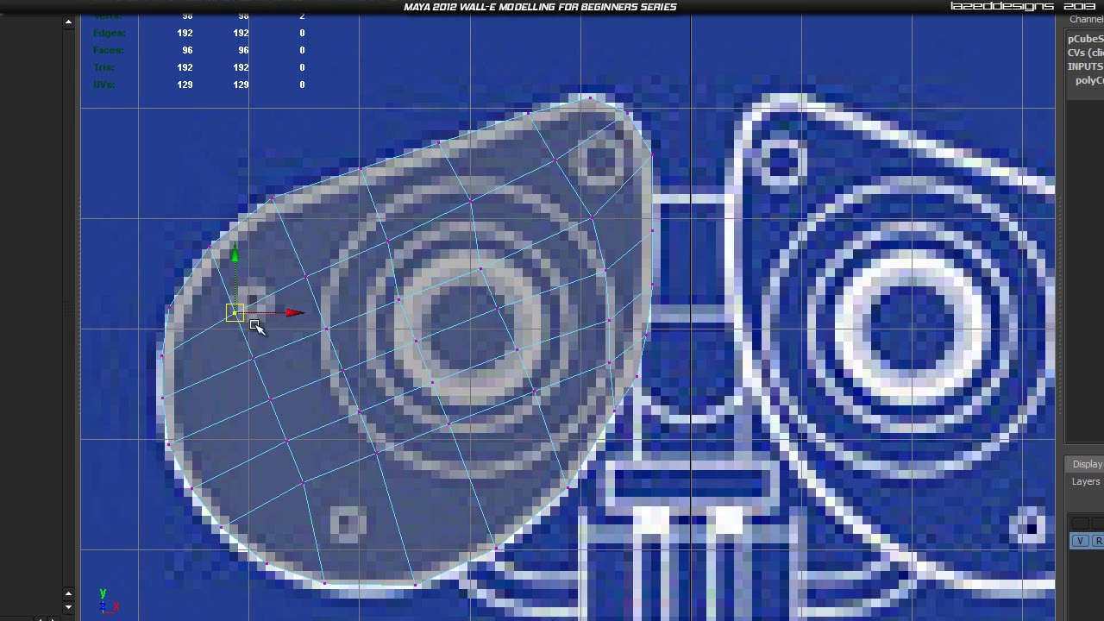
Step: Lower the interior vertices at the housing's lower outer side, around the lower bolt hole and the lens's outer ring
middle_click_drag(302, 407, 296, 368, "alt")
left_click_drag(269, 304, 261, 362)
left_click(281, 401)
left_click_drag(283, 401, 284, 399)
left_click_drag(322, 431, 297, 475)
left_click(277, 403)
left_click_drag(277, 405, 277, 419)
left_click(370, 415)
left_click_drag(370, 417, 382, 434)
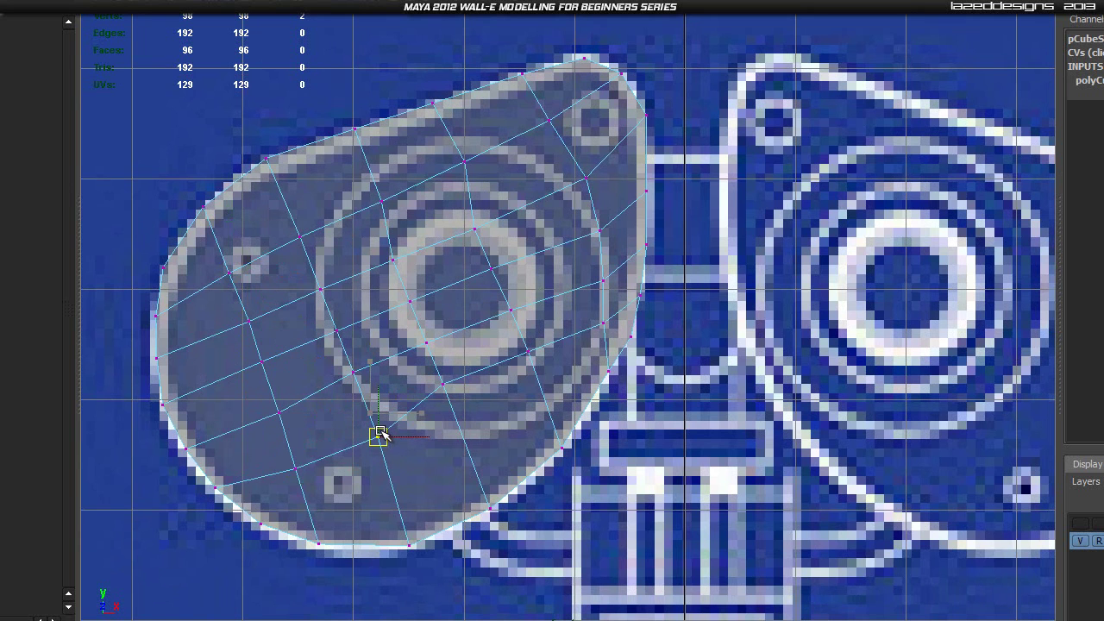
Step: Move the two interior vertices below the lens centre downward toward its outer ring
left_click_drag(434, 394, 544, 369)
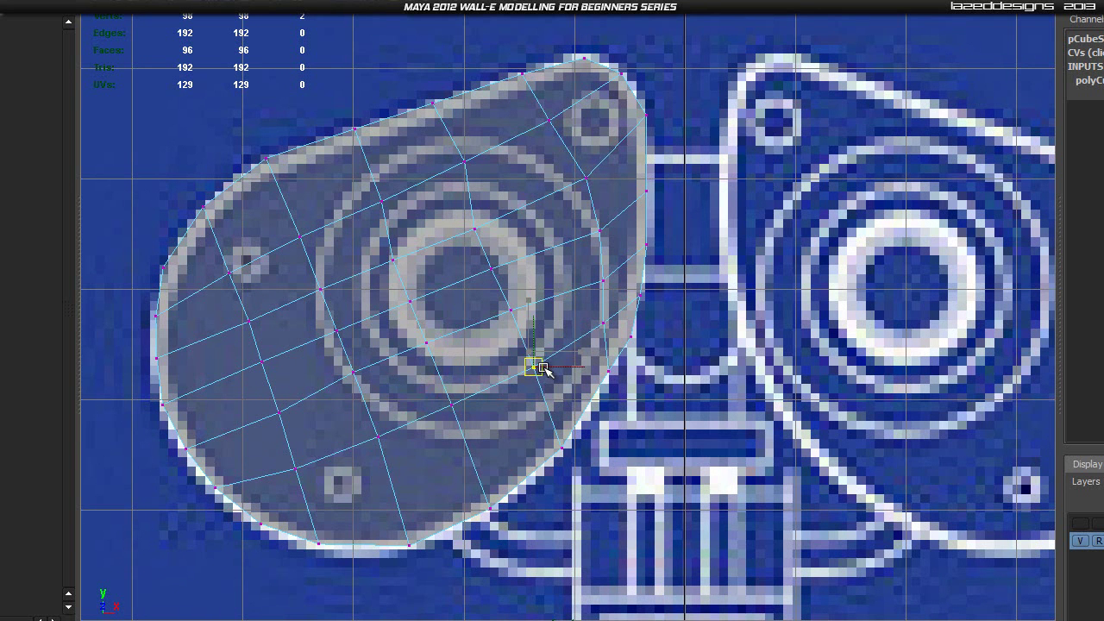
left_click(580, 317)
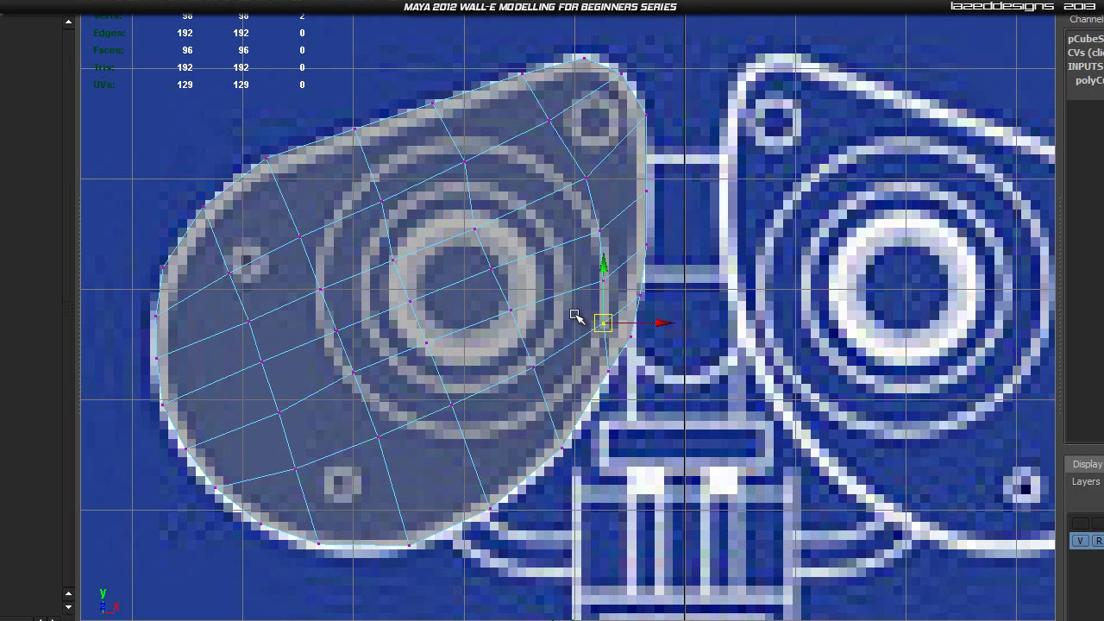
left_click(510, 310)
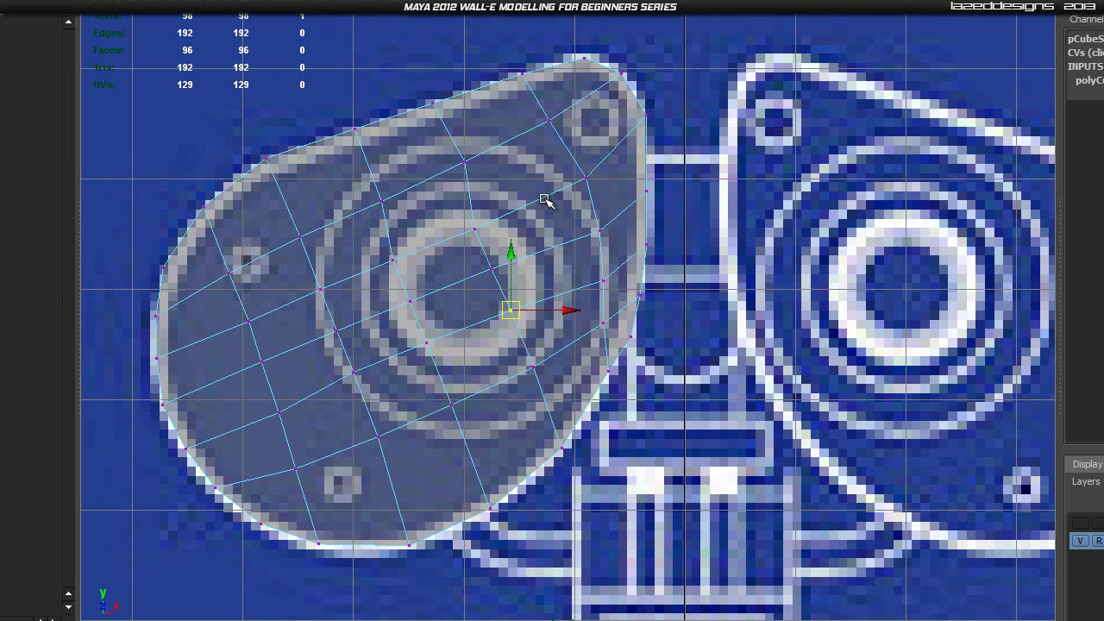
Step: Fine-tune the interior vertices around the lens's centre ring and along the inner side of its outer ring
left_click(728, 398)
scroll(620, 423, "up", 2)
middle_click_drag(519, 387, 634, 343, "alt")
left_click_drag(406, 337, 498, 315)
left_click_drag(576, 247, 612, 270)
left_click_drag(763, 238, 736, 215)
middle_click_drag(549, 229, 562, 275, "alt")
left_click_drag(623, 224, 596, 251)
left_click_drag(484, 288, 475, 300)
mouse_move(388, 319)
left_mouse_down()
mouse_move(361, 344)
mouse_move(376, 336)
left_mouse_up()
mouse_move(263, 378)
left_mouse_down()
mouse_move(250, 379)
mouse_move(269, 384)
left_mouse_up()
left_click(826, 413)
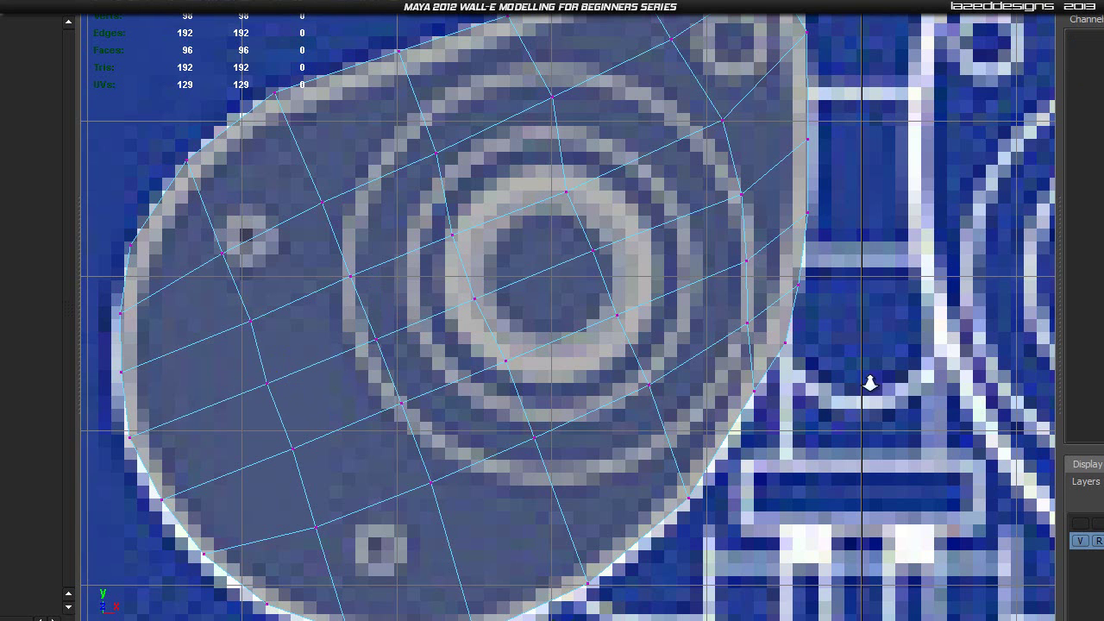
Step: Switch to the perspective view and turn off X-ray shading to show the eye housing as a solid mesh
scroll(826, 412, "down", 8)
middle_click_drag(776, 400, 725, 440, "alt")
scroll(451, 420, "up", 3)
middle_click_drag(450, 420, 489, 380, "alt")
key("space")
left_click_drag(503, 362, 675, 389)
scroll(647, 328, "up", 5)
middle_click_drag(631, 290, 585, 430, "alt")
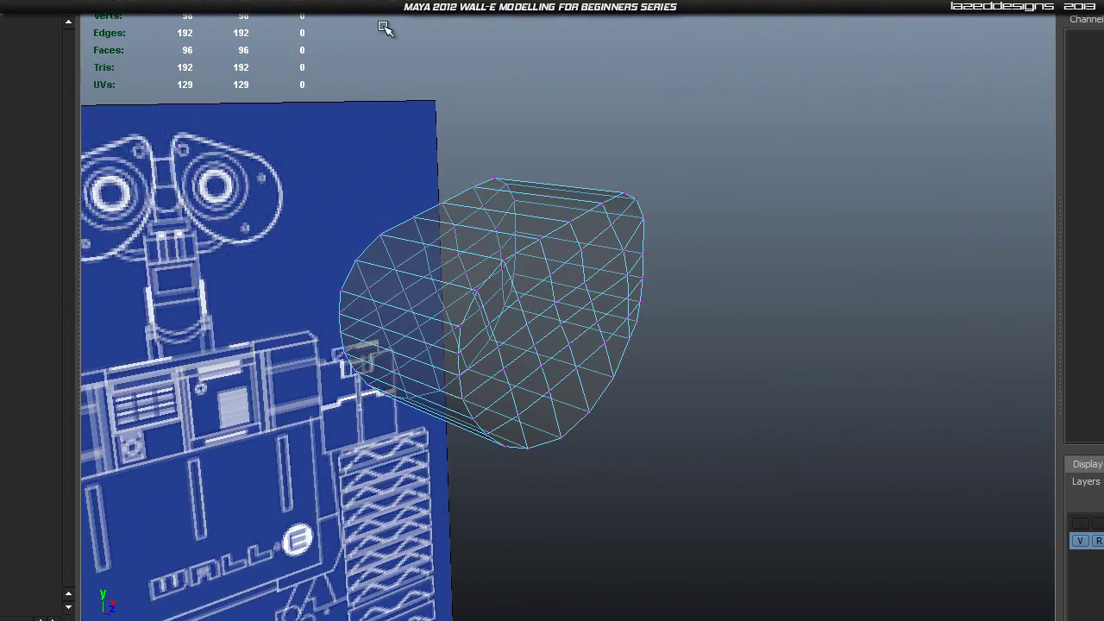
left_click(491, 12)
left_click_drag(830, 320, 495, 311, "alt")
scroll(497, 302, "up", 3)
middle_click_drag(500, 261, 502, 265, "alt")
scroll(502, 266, "down", 3)
left_click_drag(480, 397, 532, 393, "alt")
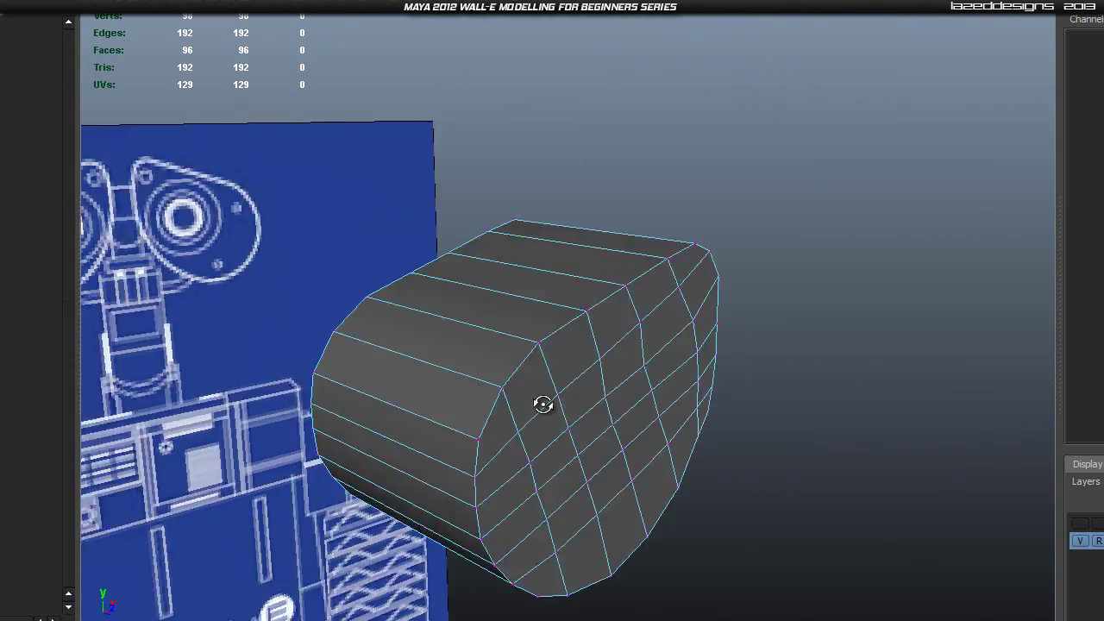
scroll(531, 394, "down", 3)
middle_click_drag(531, 394, 509, 384, "alt")
Step: Preview the eye housing with smoothing from several angles, and return to the unsmoothed mesh
left_click(784, 324)
left_click(563, 349)
key("3")
left_click(730, 397)
left_click_drag(730, 397, 712, 368, "alt")
scroll(712, 368, "up", 4)
scroll(713, 368, "down", 4)
scroll(712, 368, "up", 4)
middle_click_drag(510, 383, 579, 413, "alt")
scroll(579, 412, "down", 3)
left_click_drag(579, 412, 446, 382, "alt")
left_click(448, 388)
key("1")
left_click_drag(469, 475, 708, 424, "alt")
left_click(707, 424)
Step: Compare the housing's smoothed side and front edges with its unsmoothed wireframe once more
left_click(526, 350)
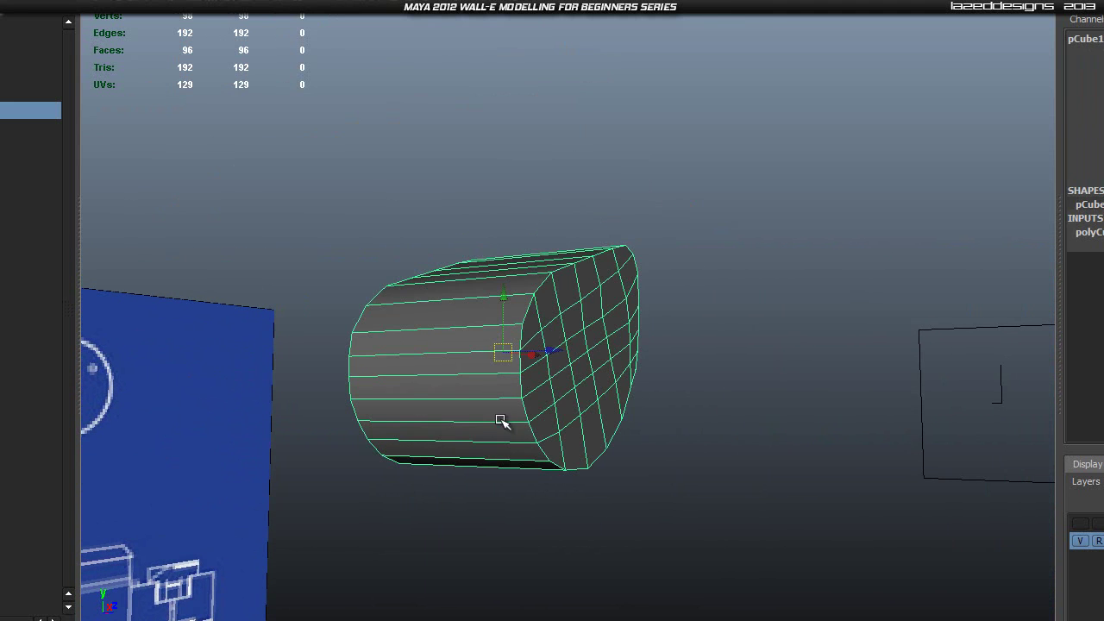
key("3")
left_click(711, 448)
mouse_move(712, 377)
left_mouse_down("alt")
mouse_move(492, 385)
mouse_move(722, 387)
left_mouse_up("alt")
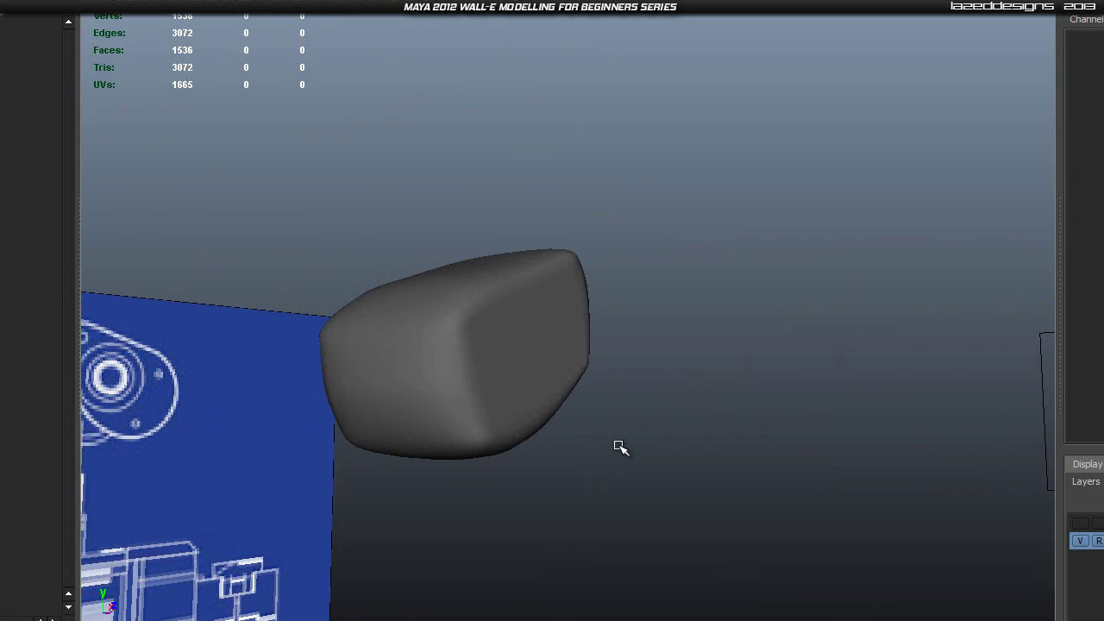
left_click(506, 395)
key("1")
left_click(715, 405)
scroll(424, 399, "up", 3)
left_click(420, 396)
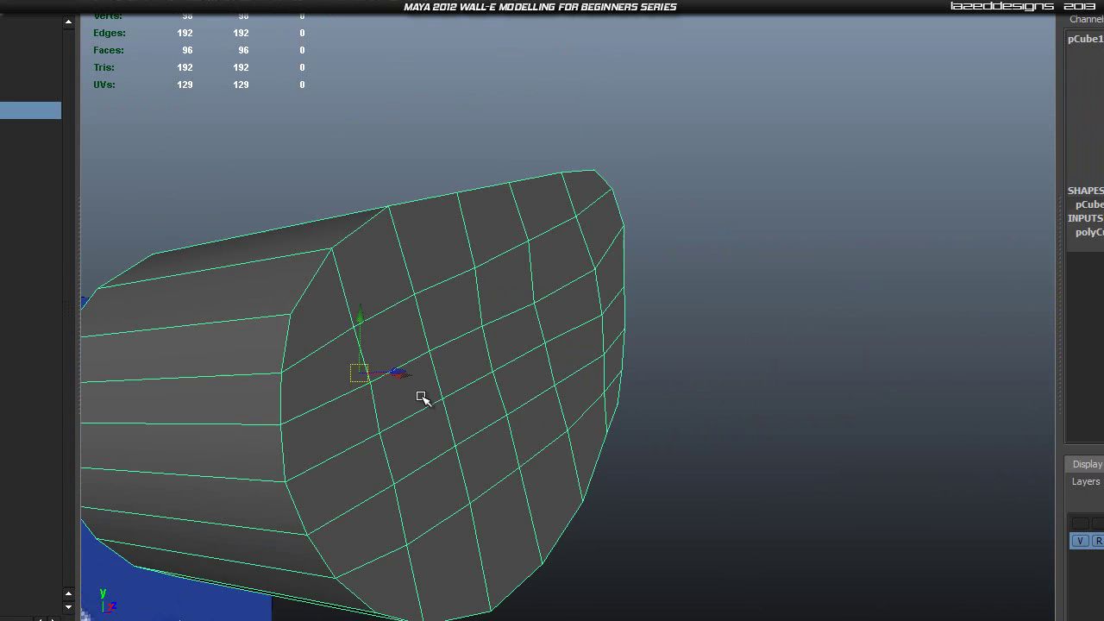
scroll(409, 421, "down", 3)
left_click_drag(409, 421, 380, 414, "alt")
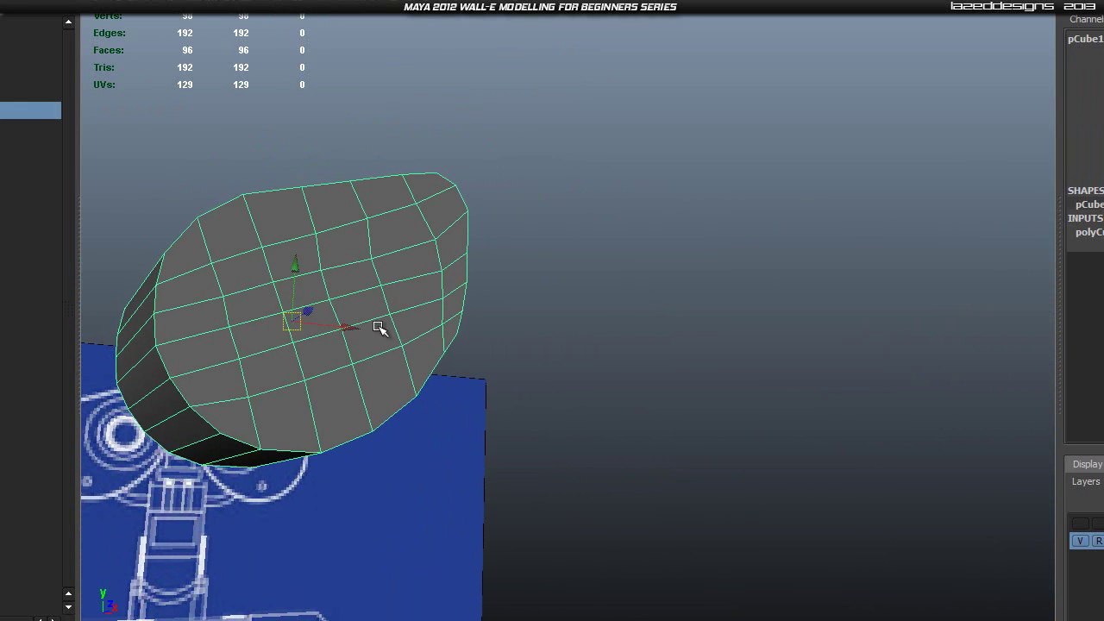
Step: In the front view, shift three vertices in the central interior column toward the inner side to straighten their edge line
key("space")
left_click_drag(374, 305, 365, 345)
scroll(506, 353, "up", 3)
right_click_drag(559, 224, 488, 226)
scroll(515, 244, "up", 2)
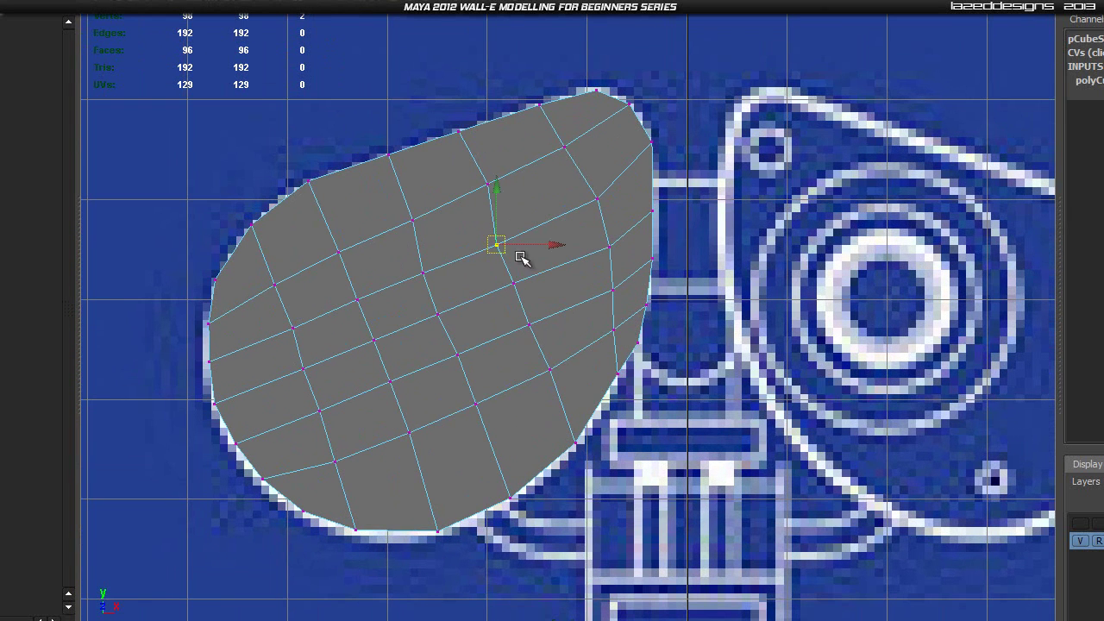
left_click_drag(502, 249, 514, 244)
left_click_drag(491, 285, 527, 286)
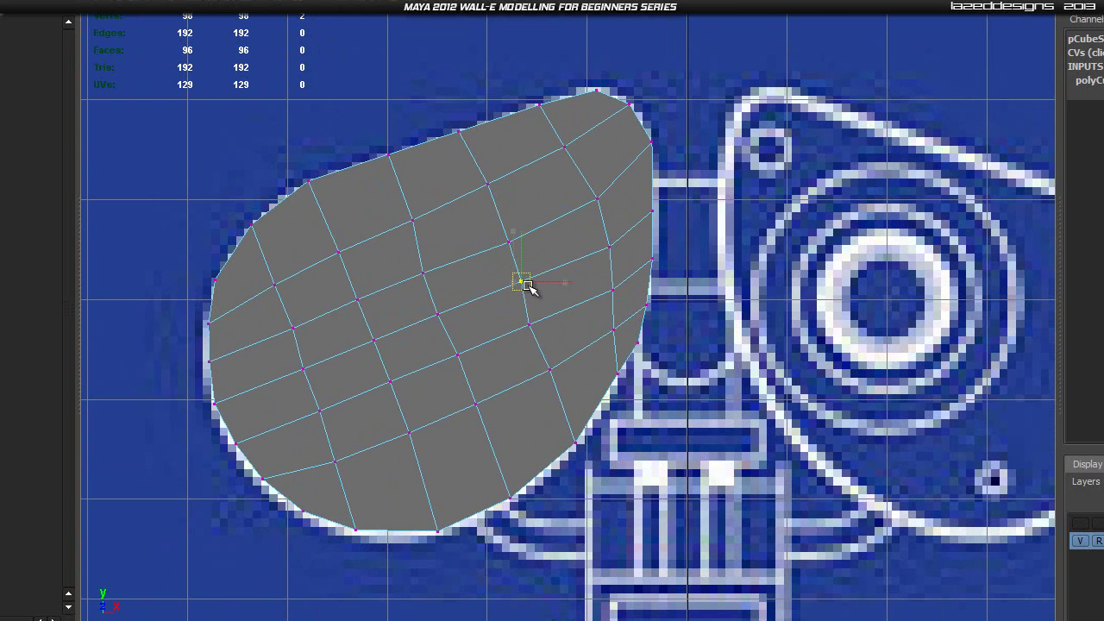
left_click_drag(523, 323, 533, 325)
left_click(465, 399)
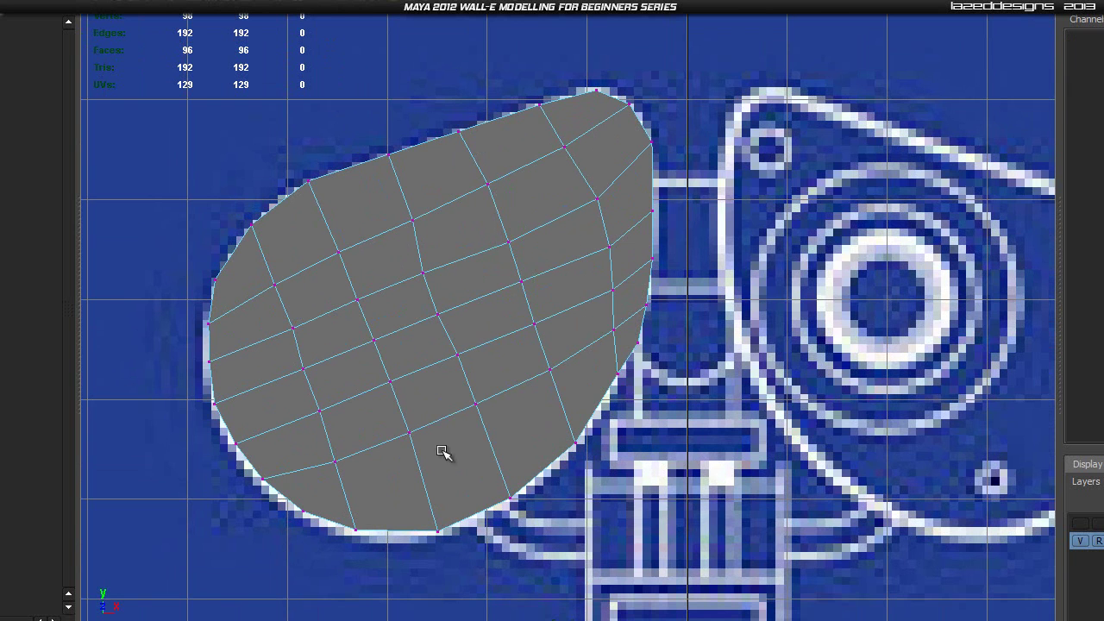
Step: Nudge the vertex near the housing's upper corner outward and straighten the middle vertices of the neighbouring interior column
mouse_move(553, 140)
left_mouse_down()
mouse_move(589, 152)
mouse_move(573, 145)
left_mouse_up()
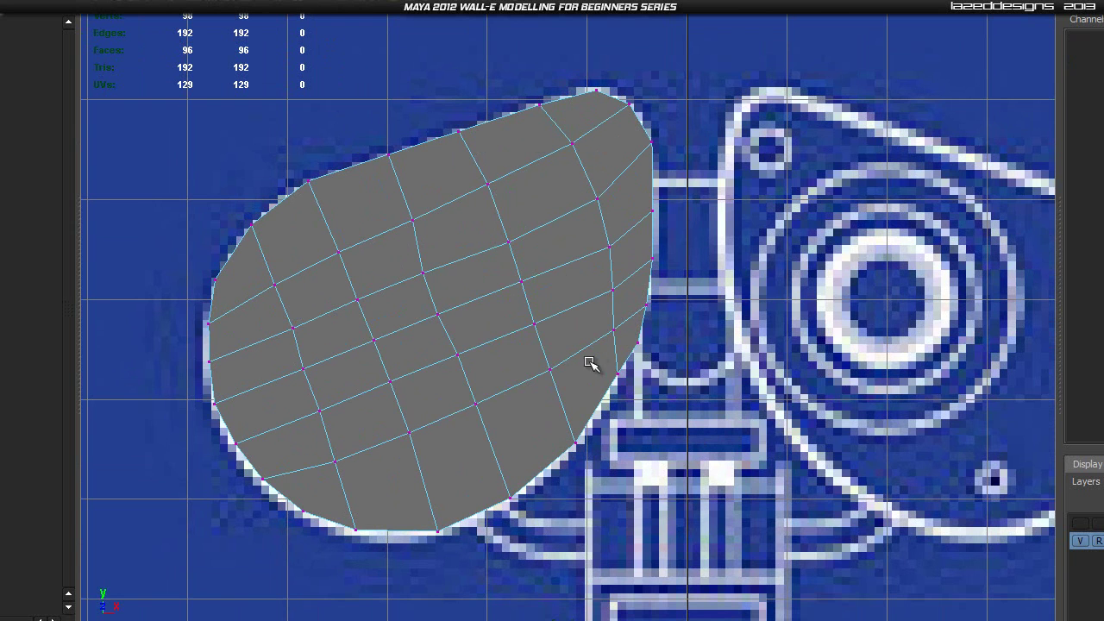
mouse_move(614, 189)
left_mouse_down()
mouse_move(592, 209)
mouse_move(599, 202)
left_mouse_up()
middle_click_drag(670, 418, 693, 355, "alt")
left_click(448, 208)
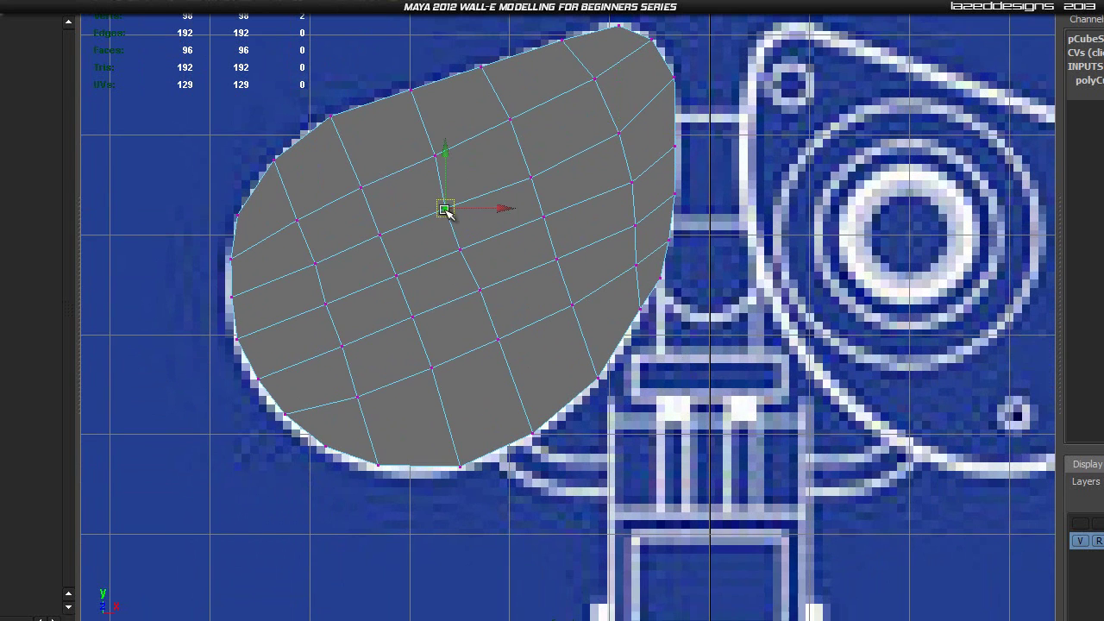
left_click(460, 251)
left_click_drag(462, 255, 467, 253)
left_click(457, 283)
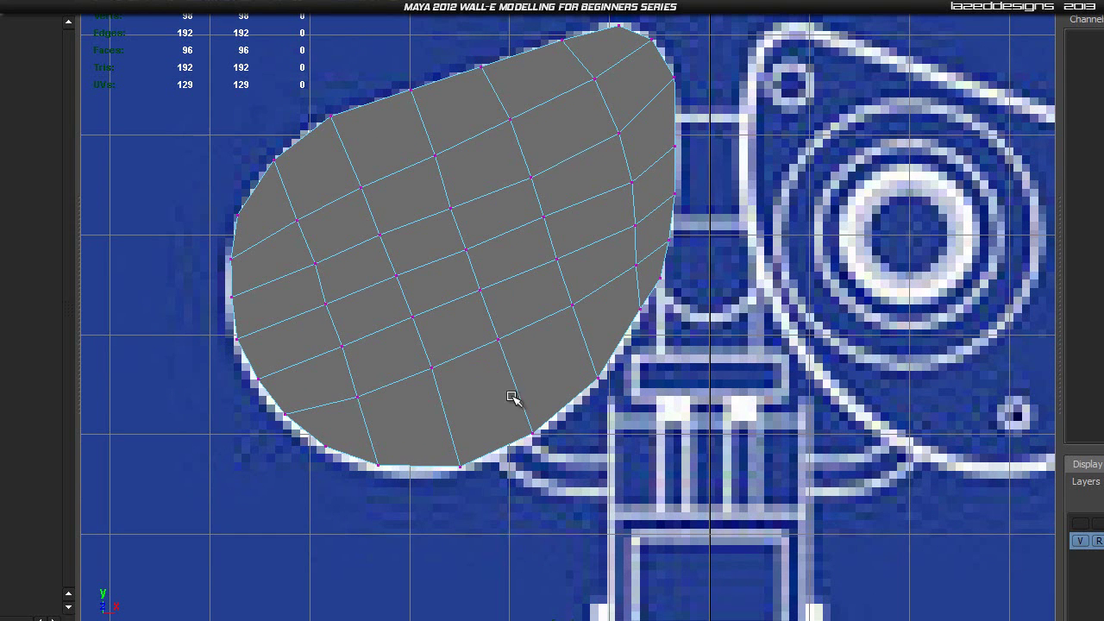
Step: Lower three vertices of the bottom interior row to even out the spacing of the front faces
left_click_drag(401, 400, 441, 382)
left_click_drag(527, 310, 510, 356)
left_click_drag(552, 282, 581, 315)
left_click(705, 286)
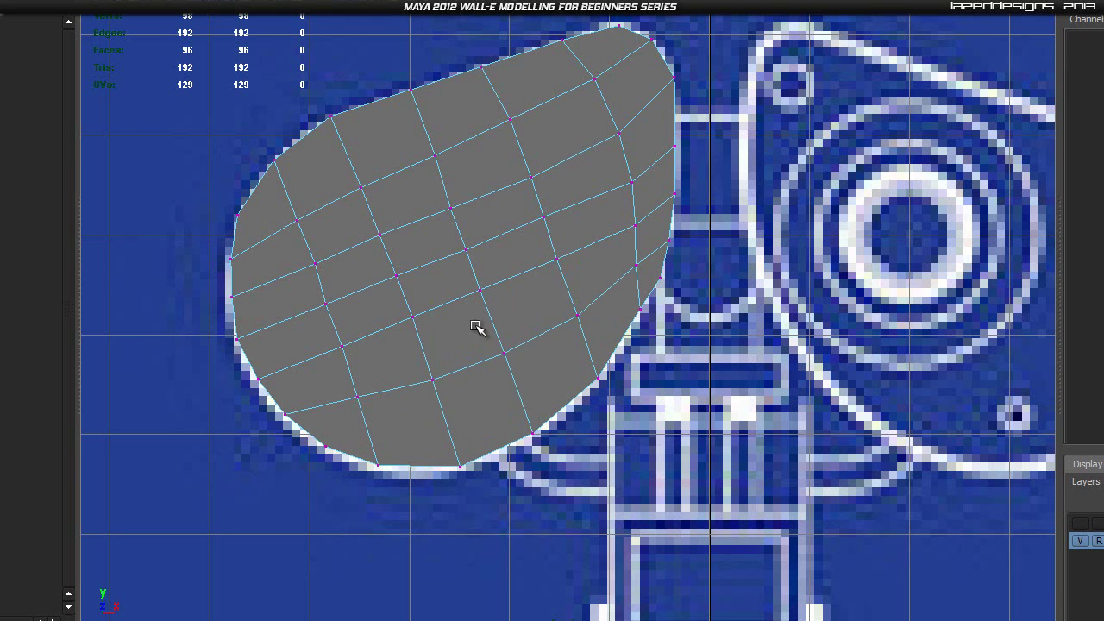
middle_click_drag(476, 328, 521, 352, "alt")
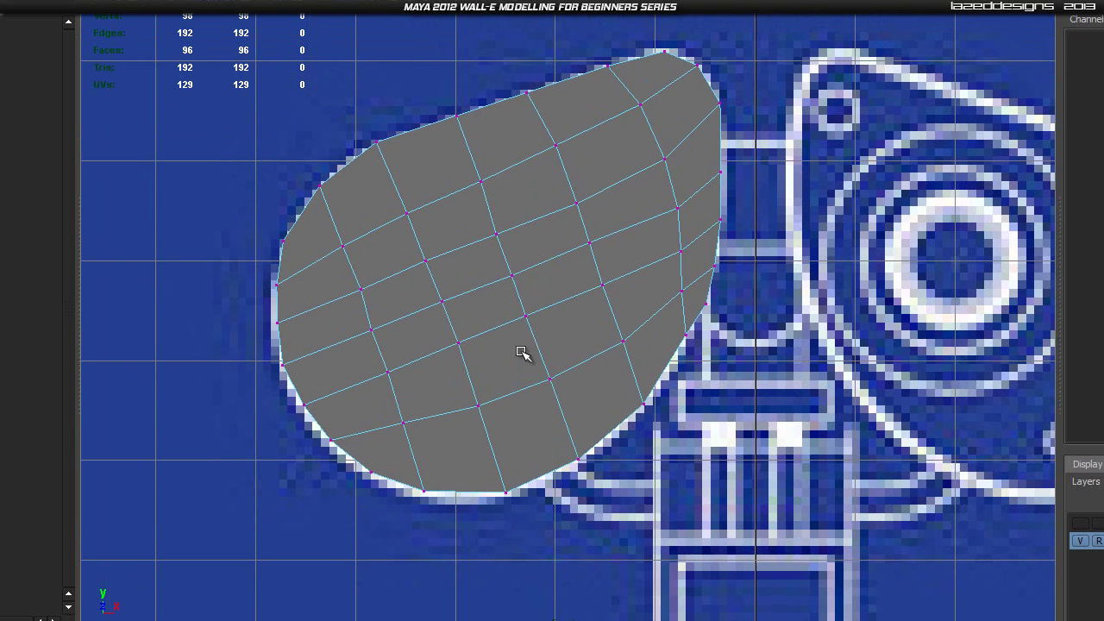
Step: Raise the vertices of the top interior row slightly and adjust its last vertex near the upper corner
left_click(341, 245)
left_click(406, 211)
left_click_drag(408, 210, 407, 202)
left_click(481, 181)
left_click_drag(481, 181, 536, 169)
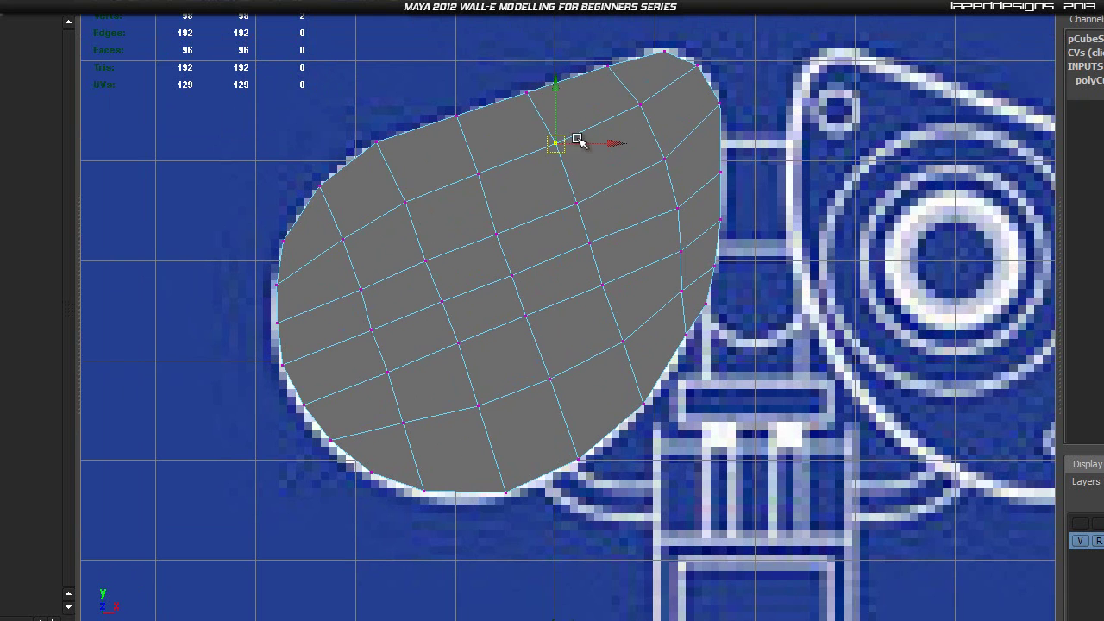
left_click(643, 104)
left_click_drag(646, 104, 649, 109)
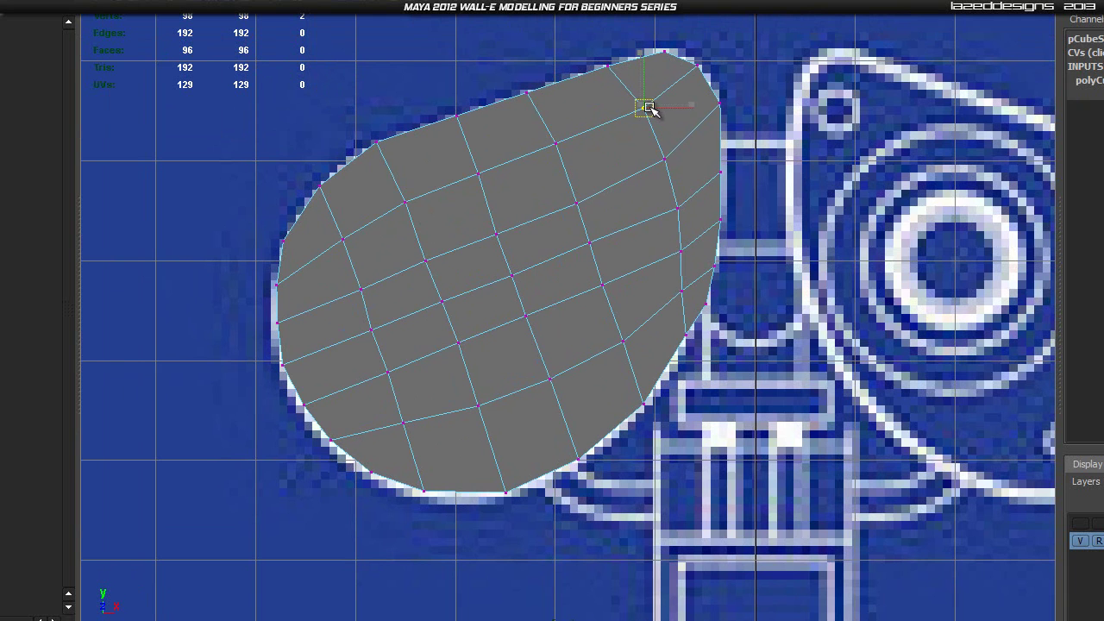
middle_click_drag(594, 251, 582, 217, "alt")
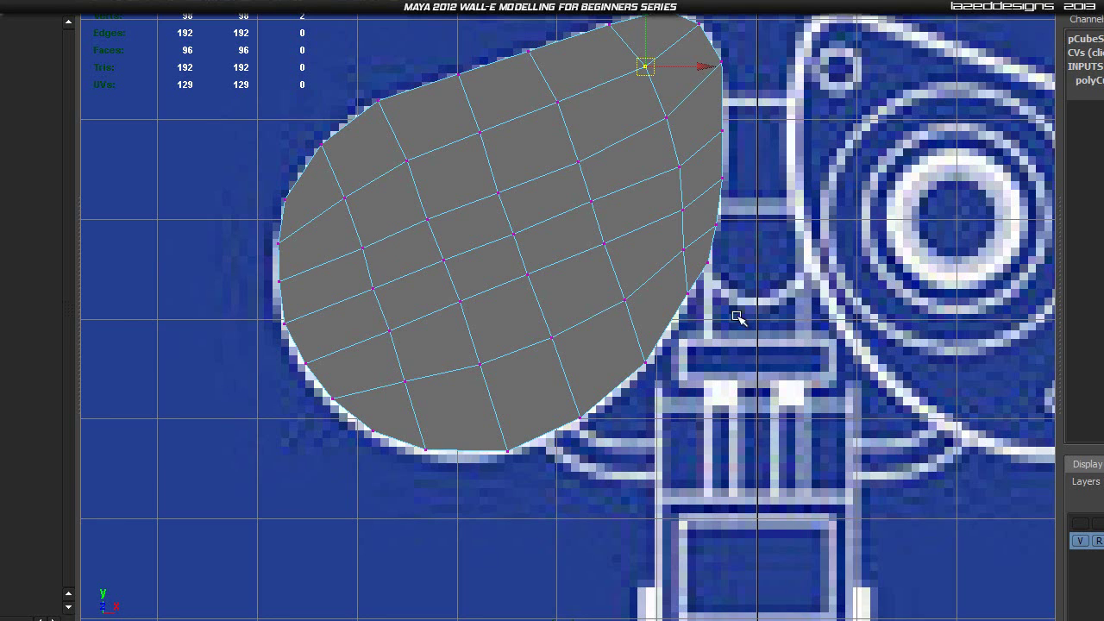
Step: Return to the perspective view and place the Edit Mesh commands in a floating window beside the model
left_click(791, 340)
key("space")
left_click_drag(536, 273, 540, 237)
left_click_drag(600, 338, 662, 384, "alt")
left_click(148, 2)
left_click(148, 2)
left_click(148, 1)
left_click(173, 2)
left_click_drag(176, 0, 887, 21)
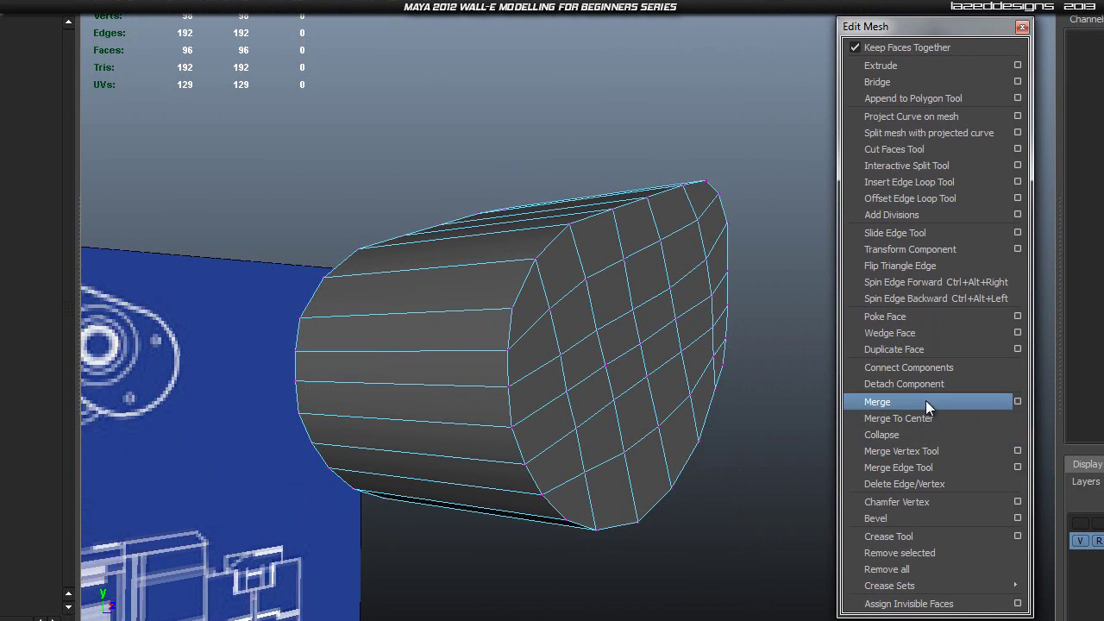
Step: Insert edge loops around the eye housing close to its front and back rims
left_click(933, 182)
left_click_drag(624, 306, 681, 365, "alt")
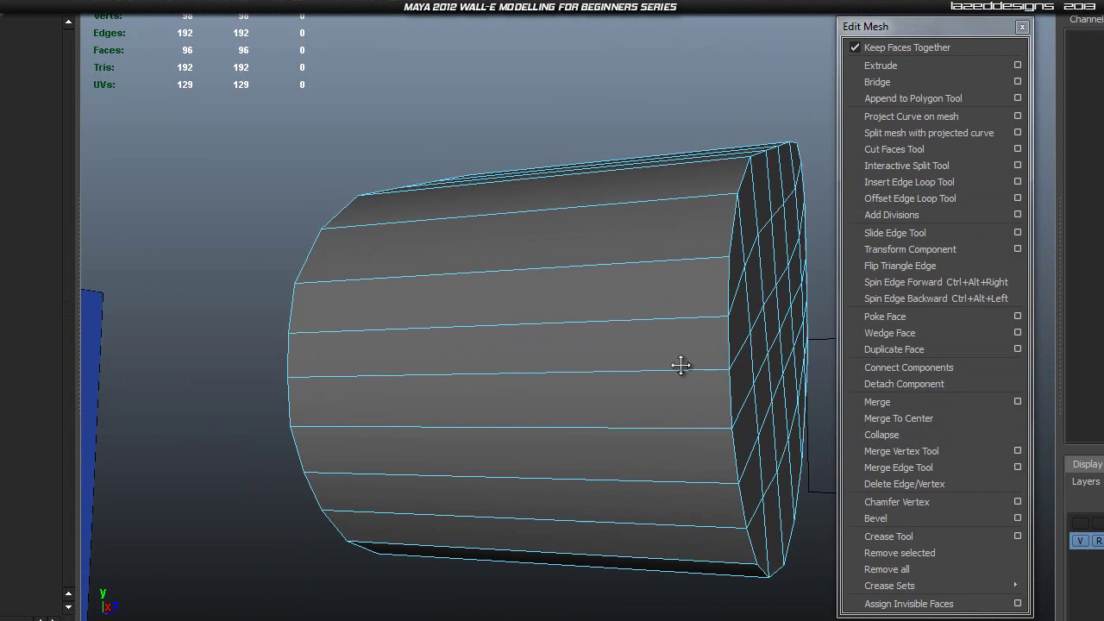
left_click(697, 324)
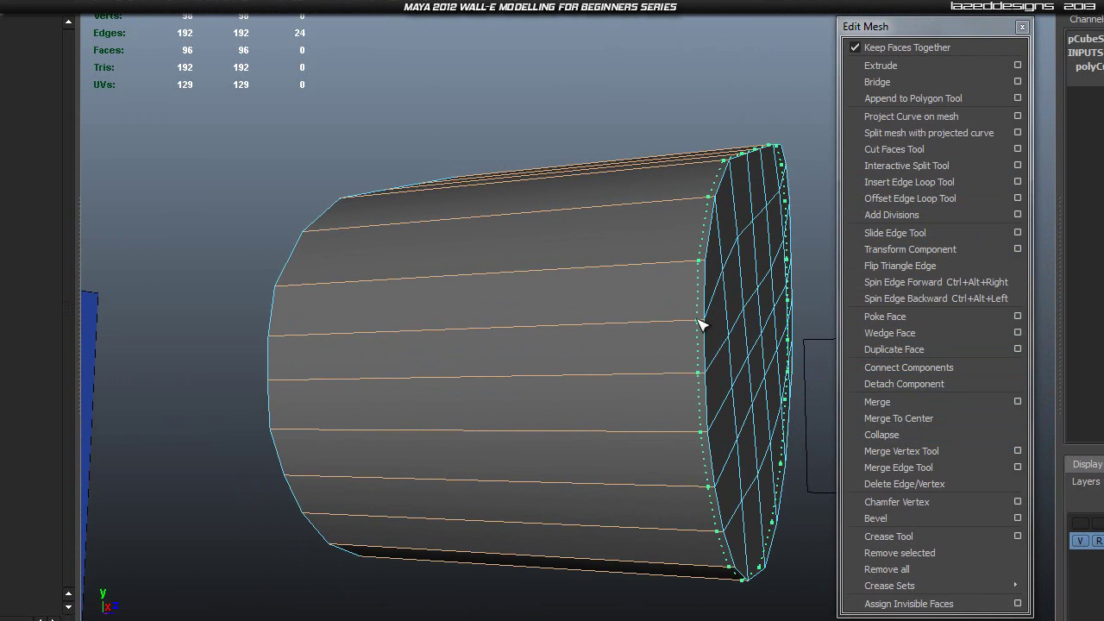
left_click_drag(533, 338, 644, 358, "alt")
middle_click_drag(583, 358, 599, 330, "alt")
scroll(599, 329, "down", 2)
Step: Preview the smoothed housing with its new edge loops, and restore the unsmoothed display
right_click_drag(518, 306, 589, 283)
left_click(523, 281)
key("3")
left_click(637, 421)
left_click_drag(637, 421, 455, 360, "alt")
left_click(418, 352)
key("1")
left_click(691, 403)
scroll(579, 377, "up", 3)
left_click_drag(579, 377, 602, 371, "alt")
left_click(602, 369)
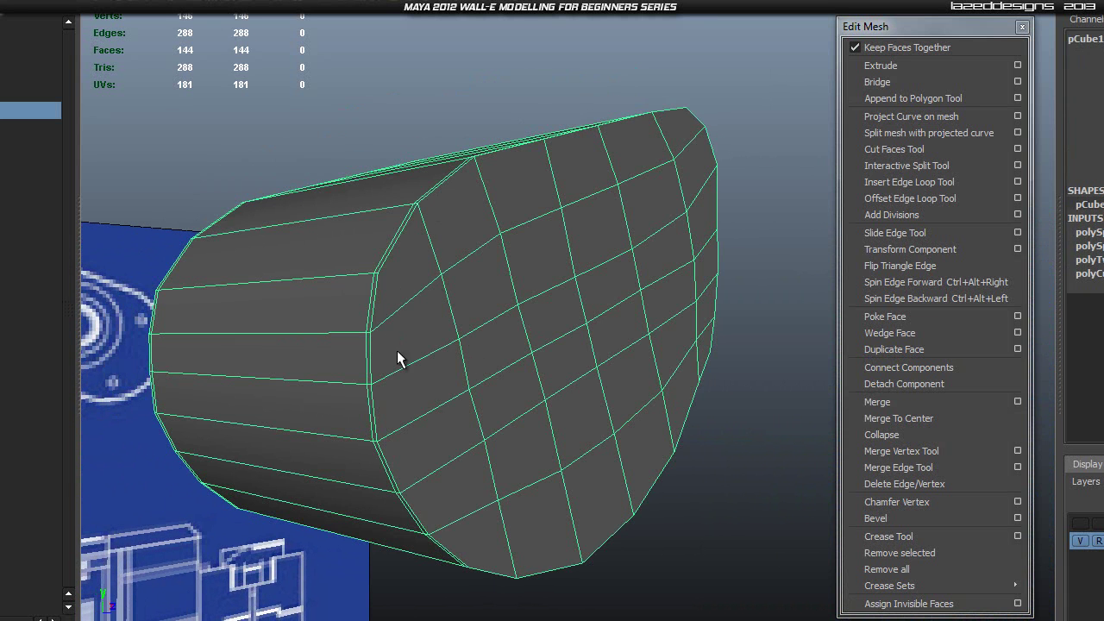
Step: Select all faces of the eye housing in the front view and switch to the side view
left_click_drag(578, 366, 429, 337, "alt")
right_click_drag(429, 337, 425, 376)
left_click(367, 309)
left_click_drag(367, 309, 584, 389, "alt")
key("space")
left_click_drag(459, 339, 456, 374)
scroll(348, 180, "down", 5)
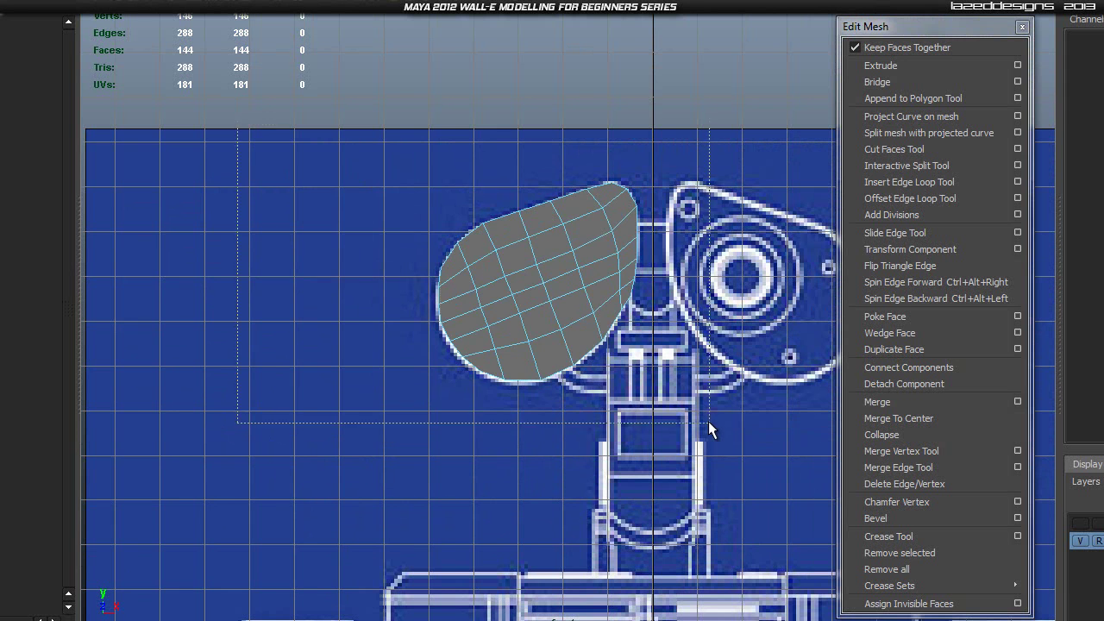
key("space")
left_click_drag(560, 249, 624, 246)
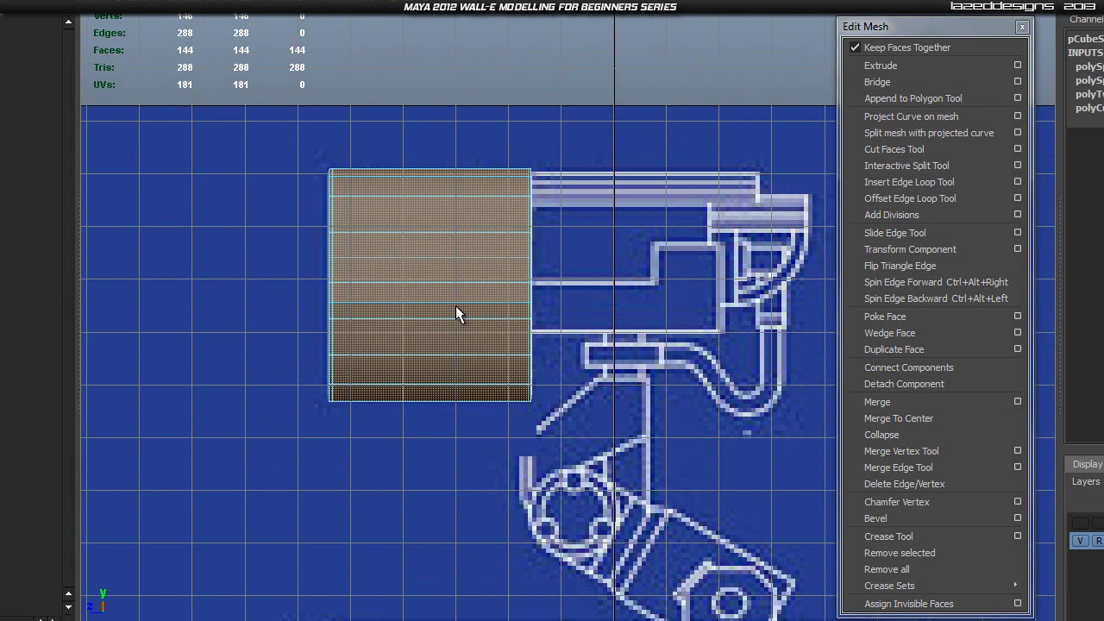
Step: Deselect the side and back faces, keeping the front cap and its narrow rim strip selected
left_click_drag(453, 425, 697, 516, "ctrl")
key("space")
left_click_drag(438, 333, 432, 259)
left_click_drag(512, 276, 702, 411, "alt")
scroll(641, 396, "up", 3)
scroll(703, 411, "up", 4)
middle_click_drag(641, 389, 632, 367, "alt")
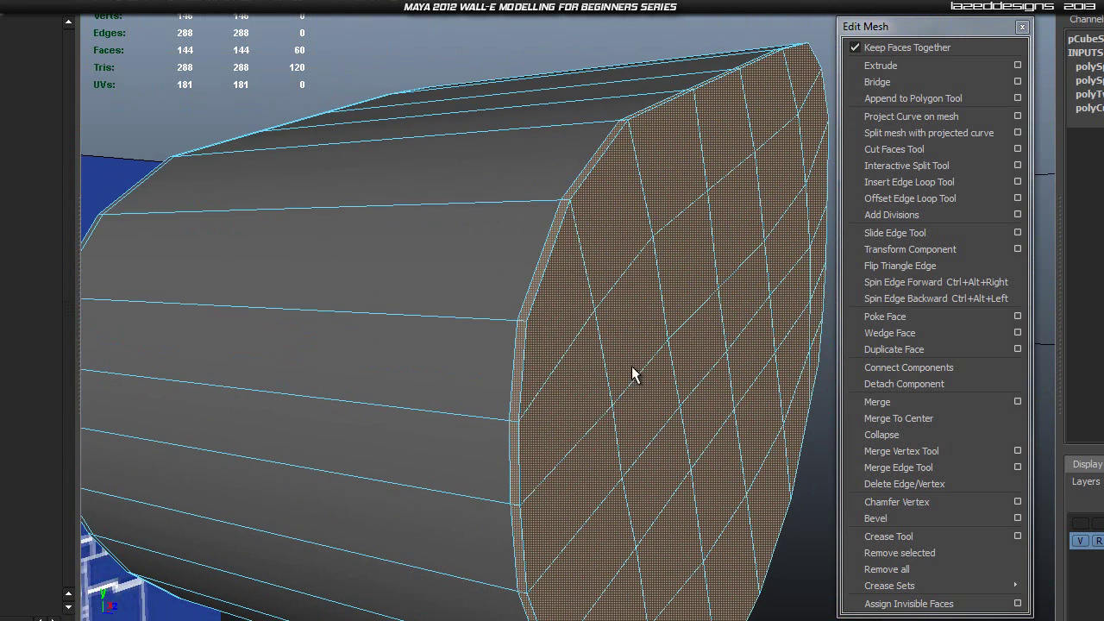
Step: Deselect the narrow rim strip in the side view, leaving only the front cap faces selected
key("space")
left_click_drag(554, 332, 643, 301)
scroll(393, 341, "up", 4)
middle_click_drag(296, 355, 485, 387, "alt")
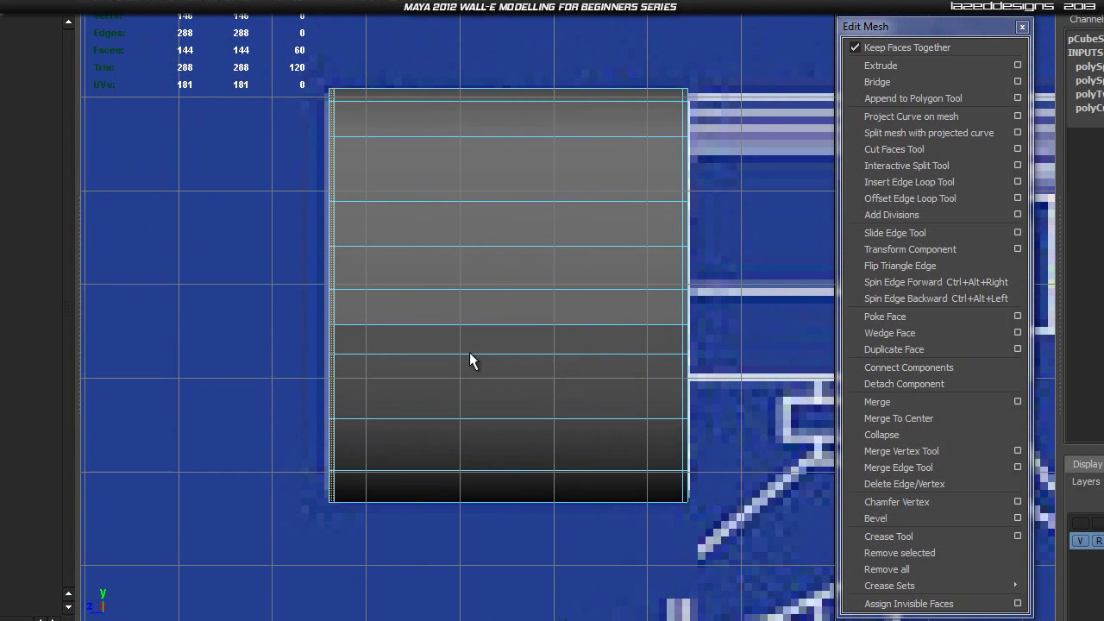
left_click_drag(354, 233, 785, 563)
Step: Extrude the selected front cap faces of the eye housing with an offset of 0.03
key("space")
left_click_drag(560, 340, 586, 386)
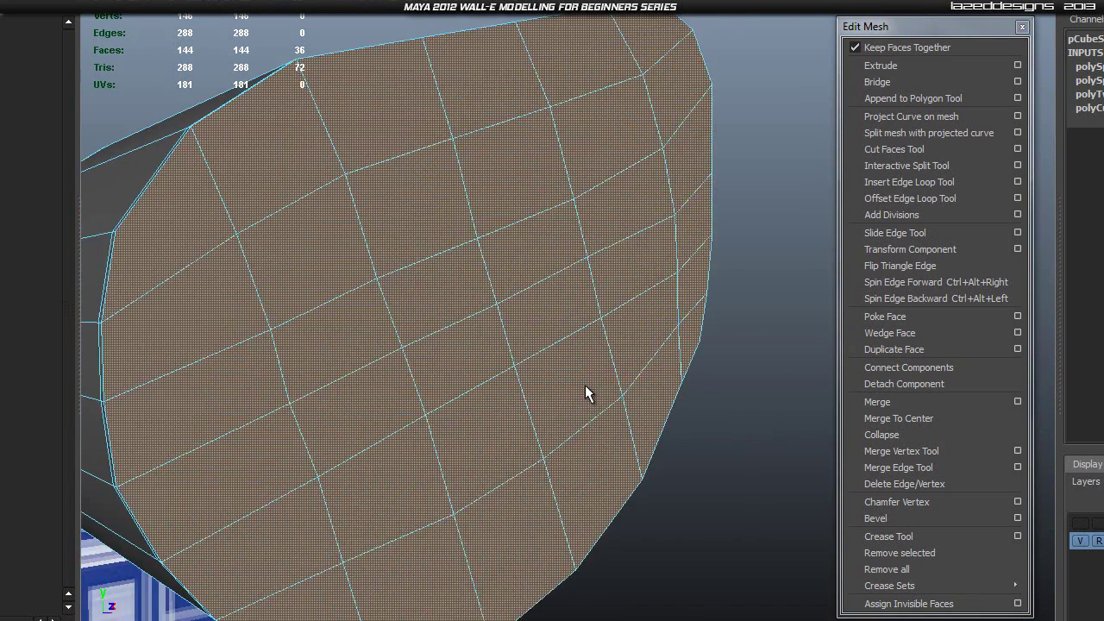
scroll(585, 386, "down", 3)
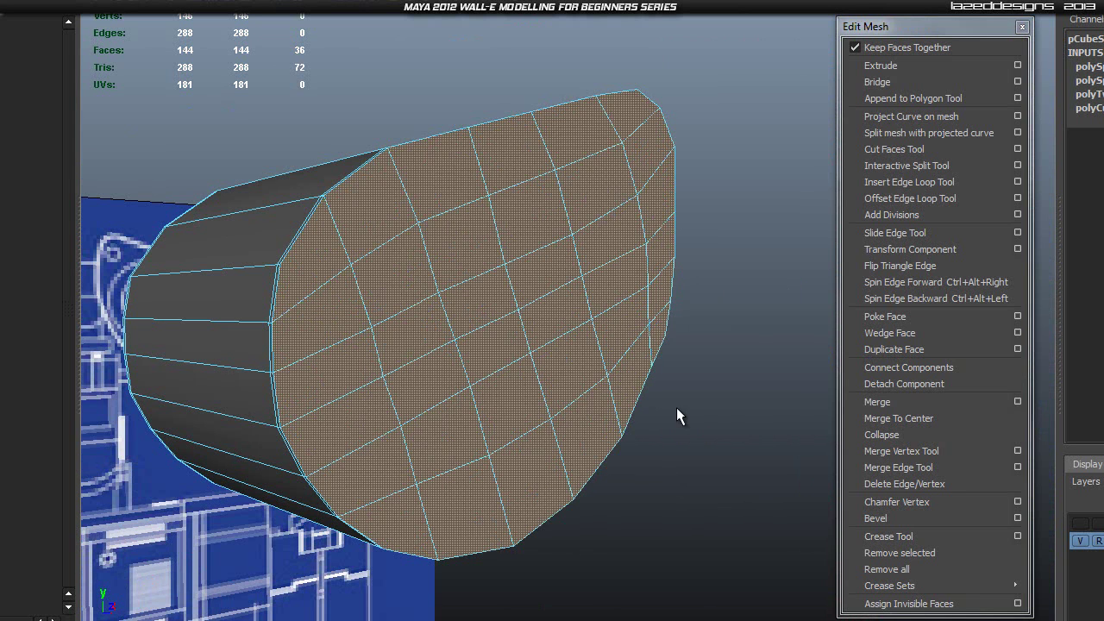
left_click(899, 69)
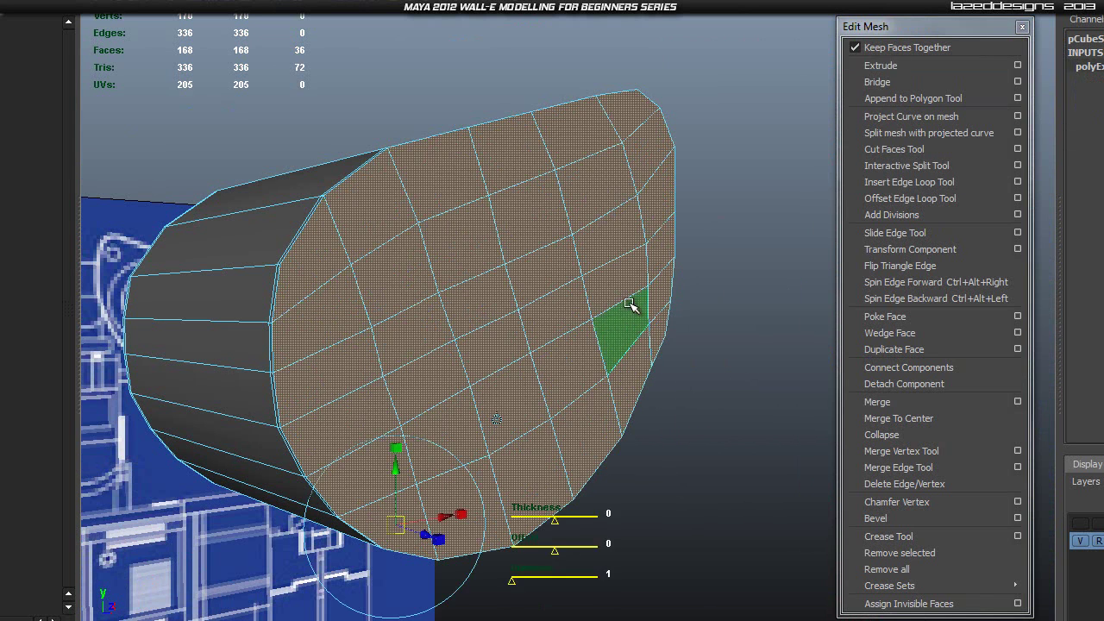
scroll(1084, 336, "down", 3)
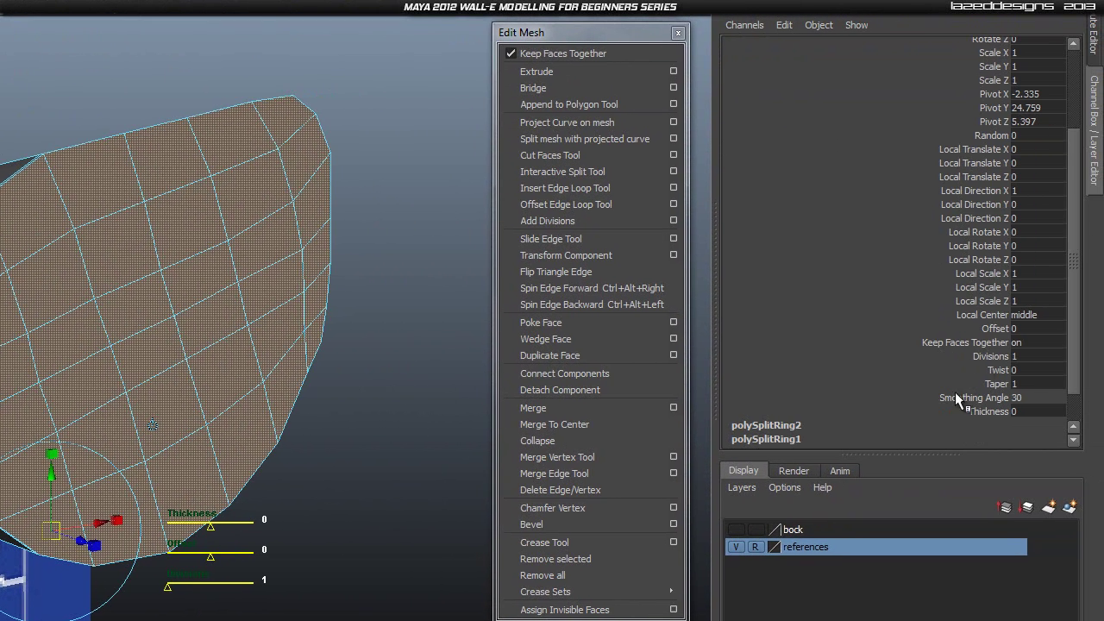
left_click(992, 330)
middle_click_drag(345, 421, 345, 424)
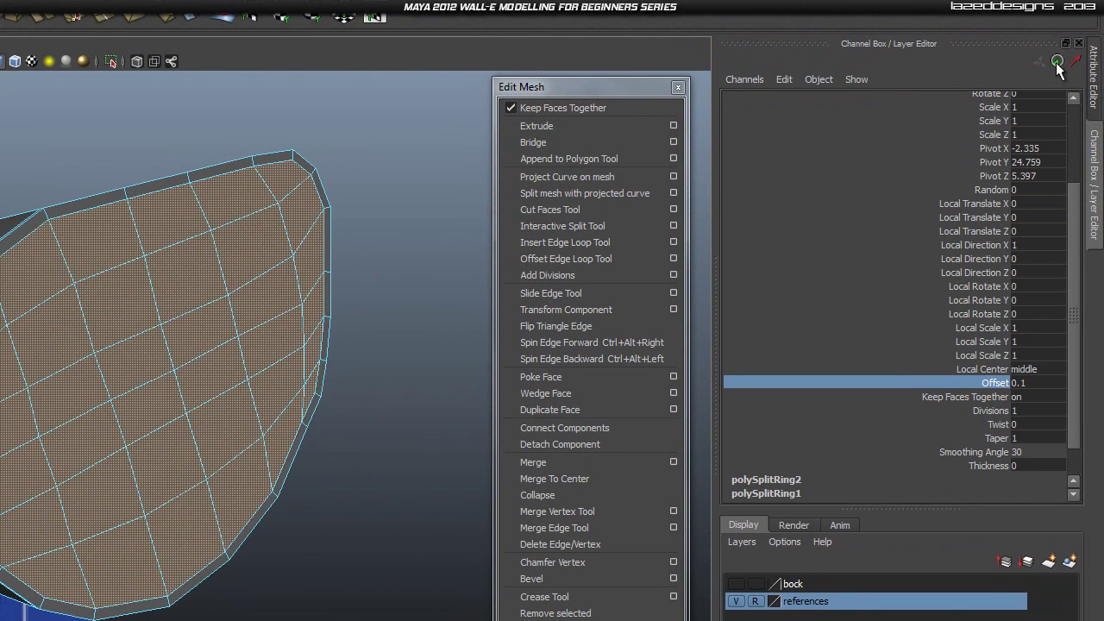
middle_click_drag(394, 329, 388, 329)
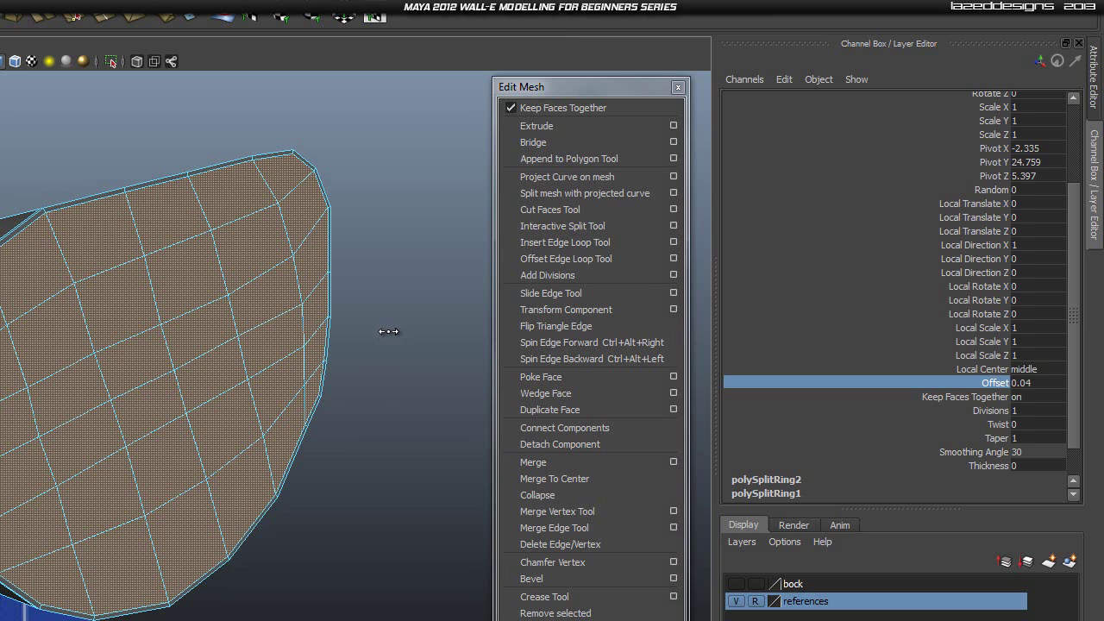
middle_click_drag(388, 331, 387, 331)
Step: Widen the border around the front cap by setting the extrusion offset to 0.16
left_click_drag(387, 331, 207, 362, "alt")
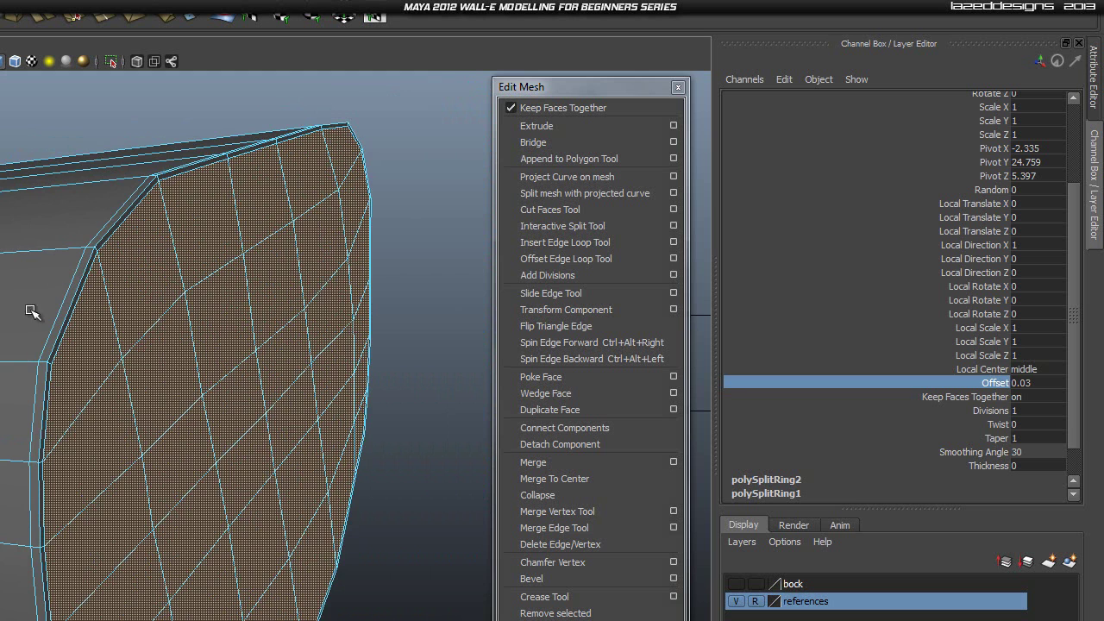
left_click_drag(360, 412, 395, 368, "alt")
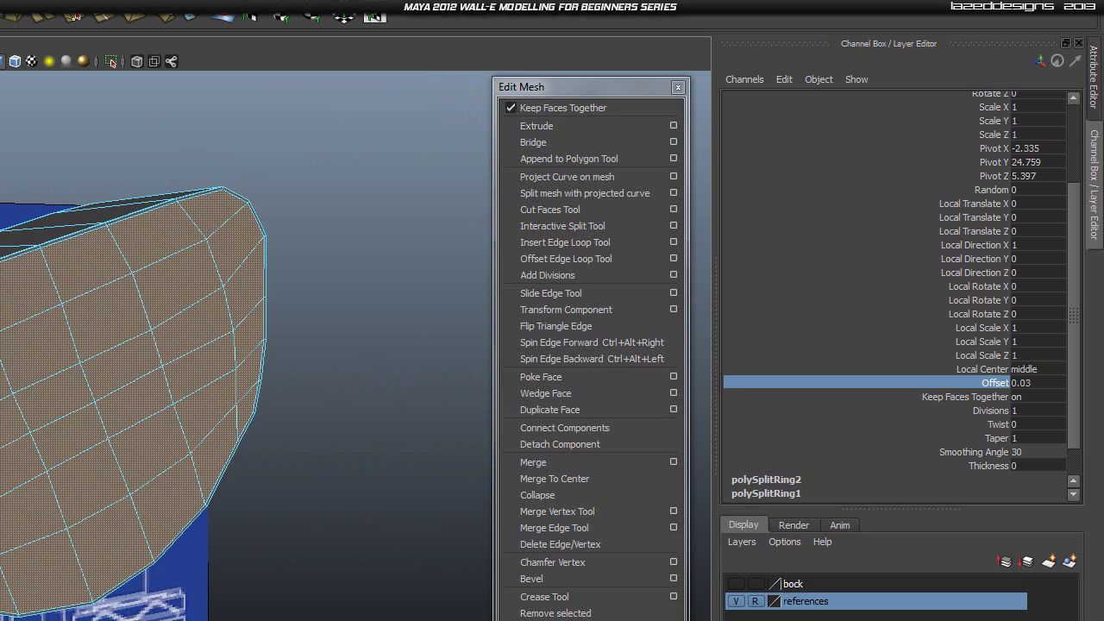
left_click_drag(352, 422, 342, 375, "alt")
middle_click_drag(368, 326, 380, 327)
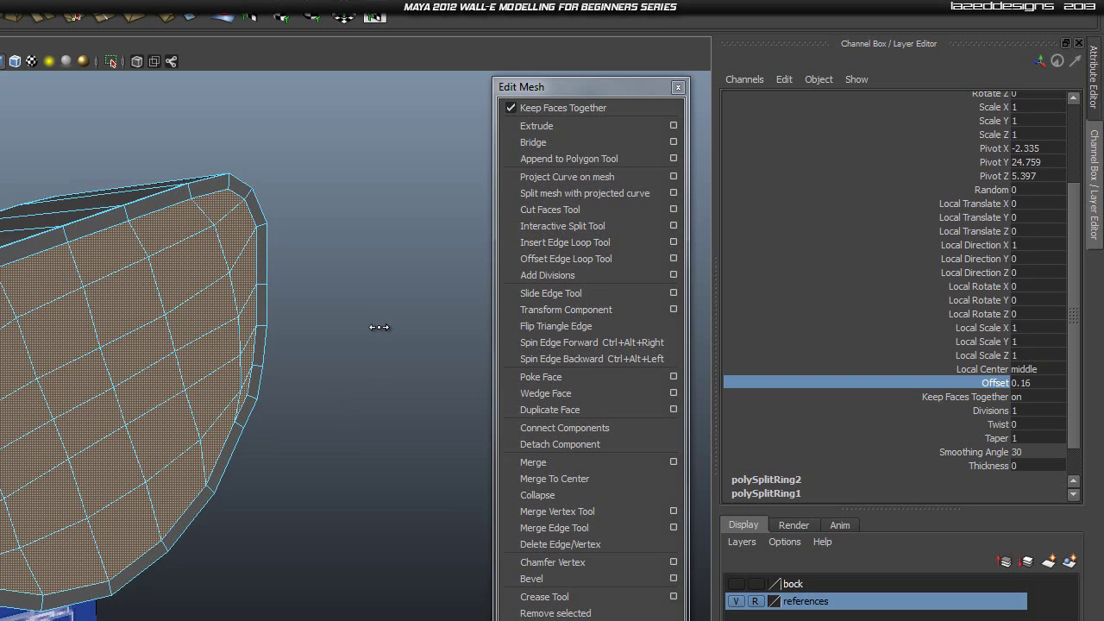
Step: Match the front border to the blueprint's rim line in the X-ray front view, setting the extrusion offset to 0.11
key("space")
left_click_drag(280, 328, 272, 360)
middle_click_drag(271, 410, 255, 446, "alt")
scroll(224, 371, "up", 3)
left_click(136, 61)
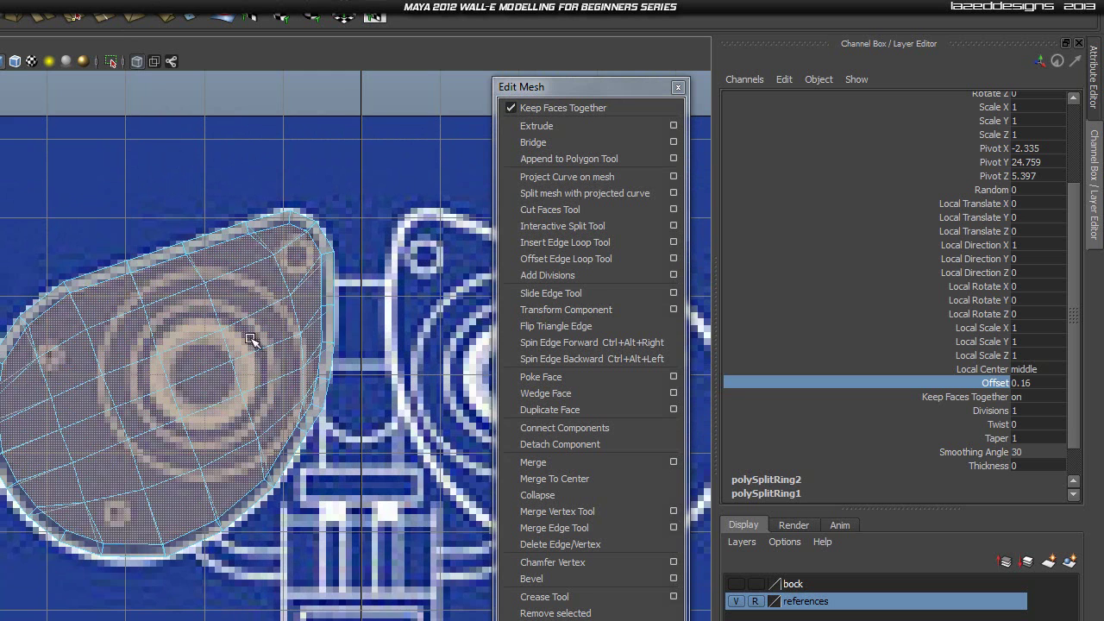
scroll(173, 336, "up", 1)
middle_click_drag(188, 351, 185, 351)
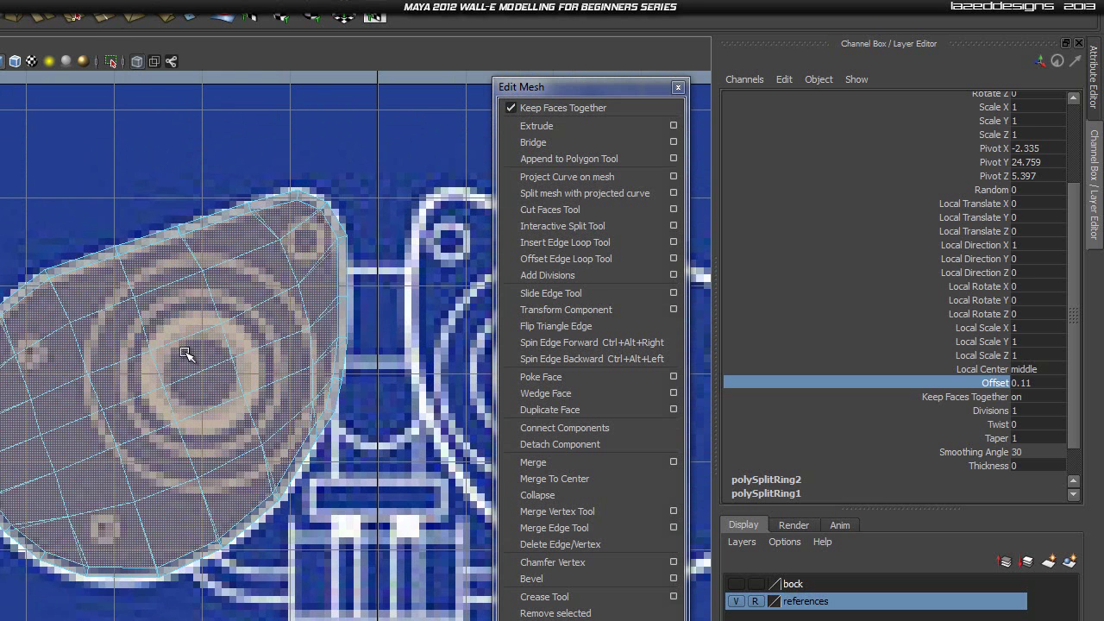
left_click(135, 61)
Step: Extrude the inner cap faces again and push them back into the housing by the blueprint's rim thickness in the side view
key("space")
left_click_drag(187, 335, 178, 296)
mouse_move(299, 345)
left_mouse_down("alt")
mouse_move(342, 342)
mouse_move(313, 301)
left_mouse_up("alt")
right_click_drag(313, 301, 333, 320, "alt")
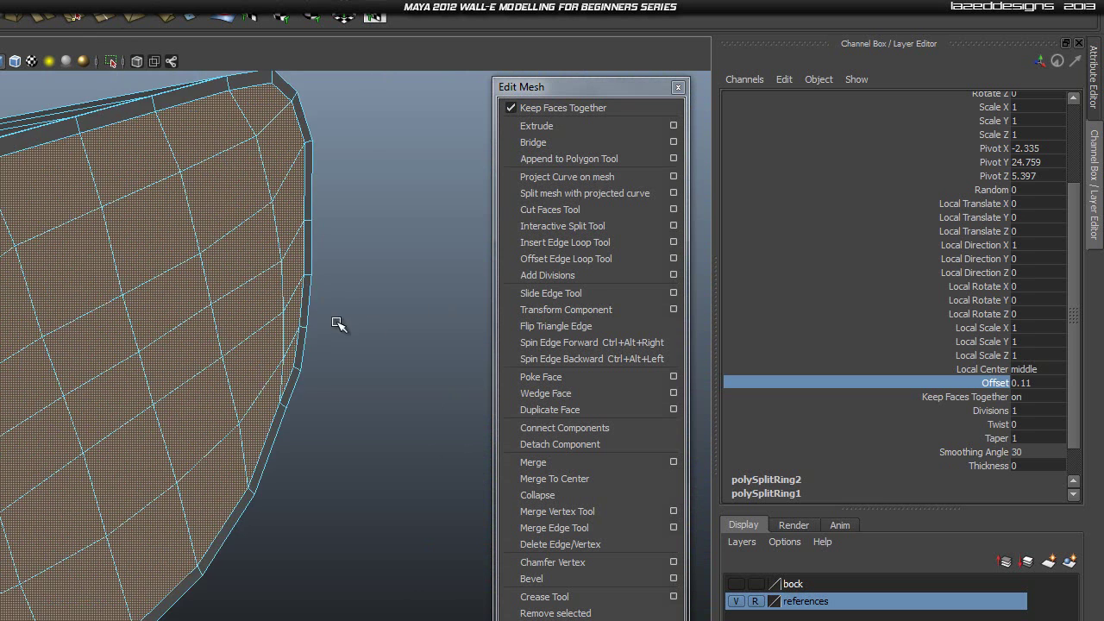
left_click(594, 129)
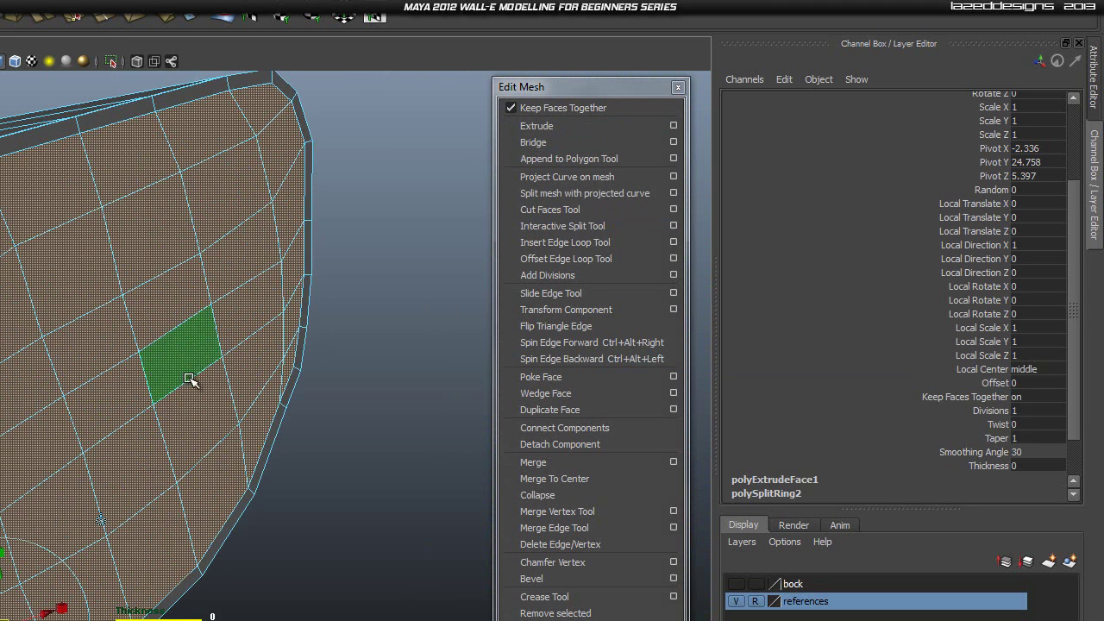
left_click_drag(179, 363, 247, 379, "alt")
key("space")
left_click_drag(175, 369, 270, 361)
middle_click_drag(194, 397, 223, 319, "alt")
left_click(138, 63)
scroll(84, 253, "up", 1)
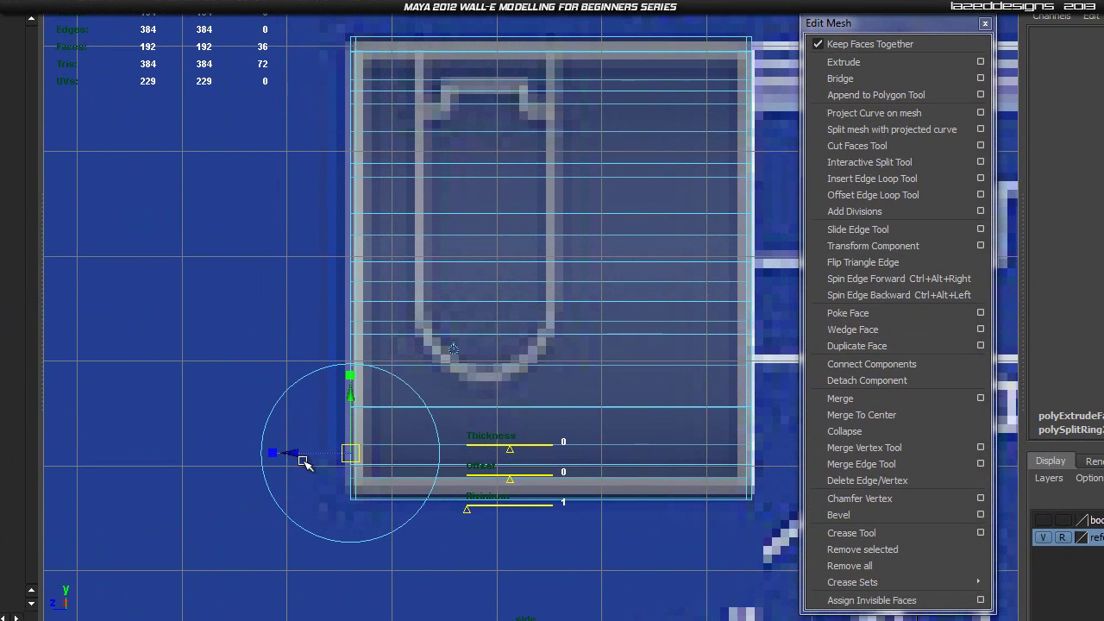
left_click_drag(292, 455, 313, 458)
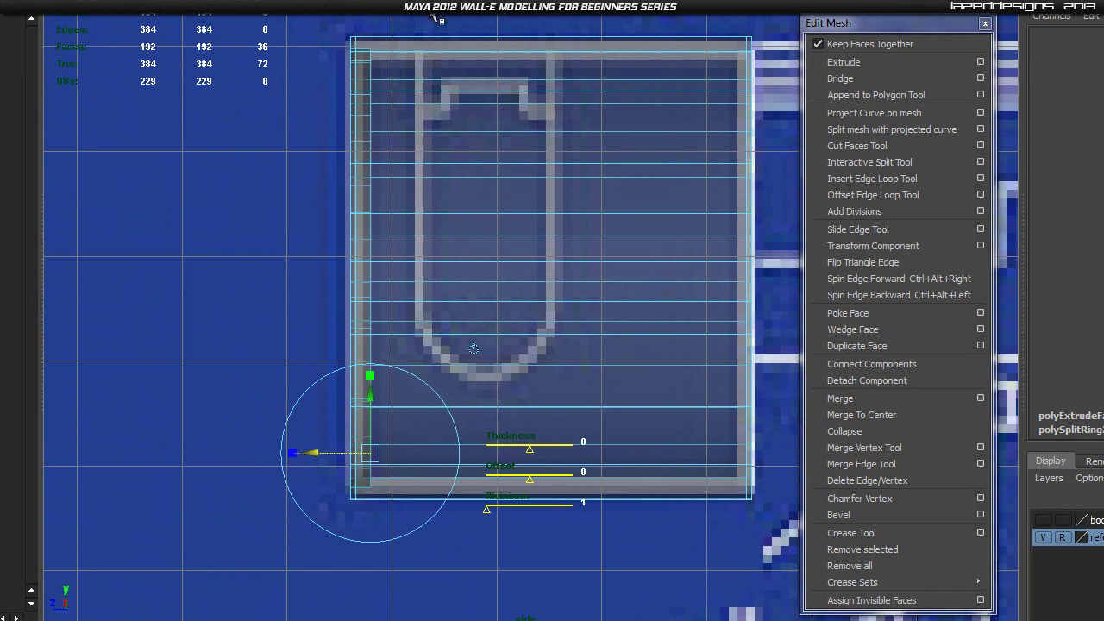
Step: Examine the recessed front cap and its surrounding rim in the shaded perspective view
key("5")
key("space")
left_click_drag(469, 184, 470, 154)
mouse_move(565, 270)
left_mouse_down("alt")
mouse_move(589, 276)
mouse_move(580, 250)
mouse_move(552, 264)
left_mouse_up("alt")
left_click_drag(586, 462, 601, 462, "alt")
left_click_drag(522, 404, 518, 404)
left_click_drag(774, 239, 463, 302, "alt")
mouse_move(462, 302)
right_mouse_down()
mouse_move(522, 285)
mouse_move(462, 339)
mouse_move(461, 302)
right_mouse_up()
left_click_drag(563, 375, 691, 367, "alt")
right_click_drag(521, 354, 569, 345, "alt")
middle_click_drag(587, 346, 701, 317, "alt")
scroll(687, 349, "down", 3)
Step: Extrude the recessed cap faces once more with an offset of 0.01 to form a thin support border
left_click(878, 61)
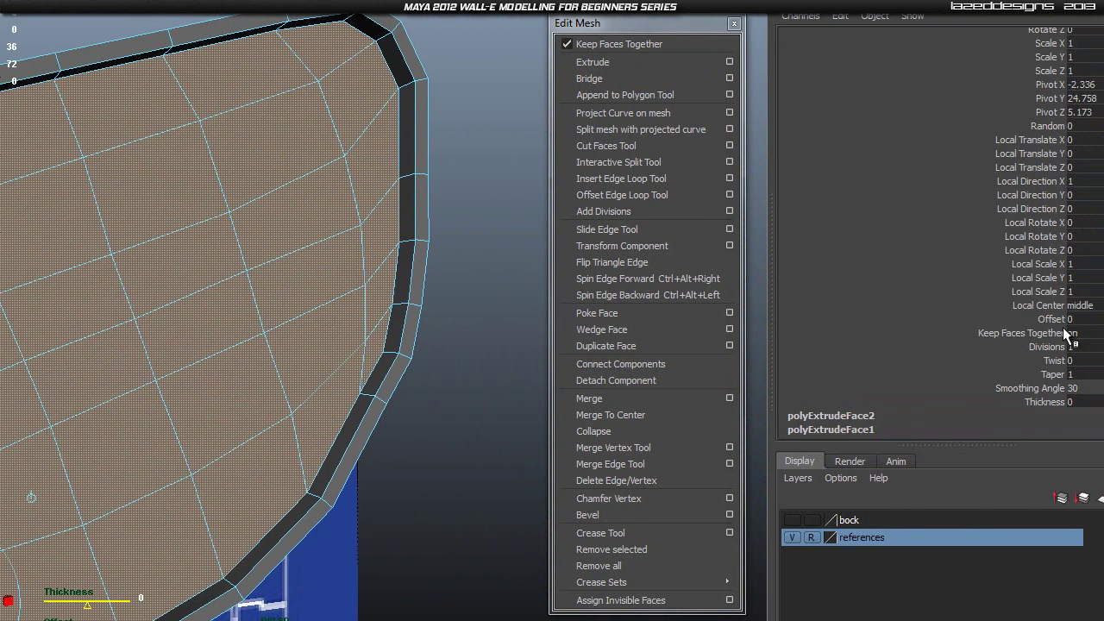
left_click(994, 319)
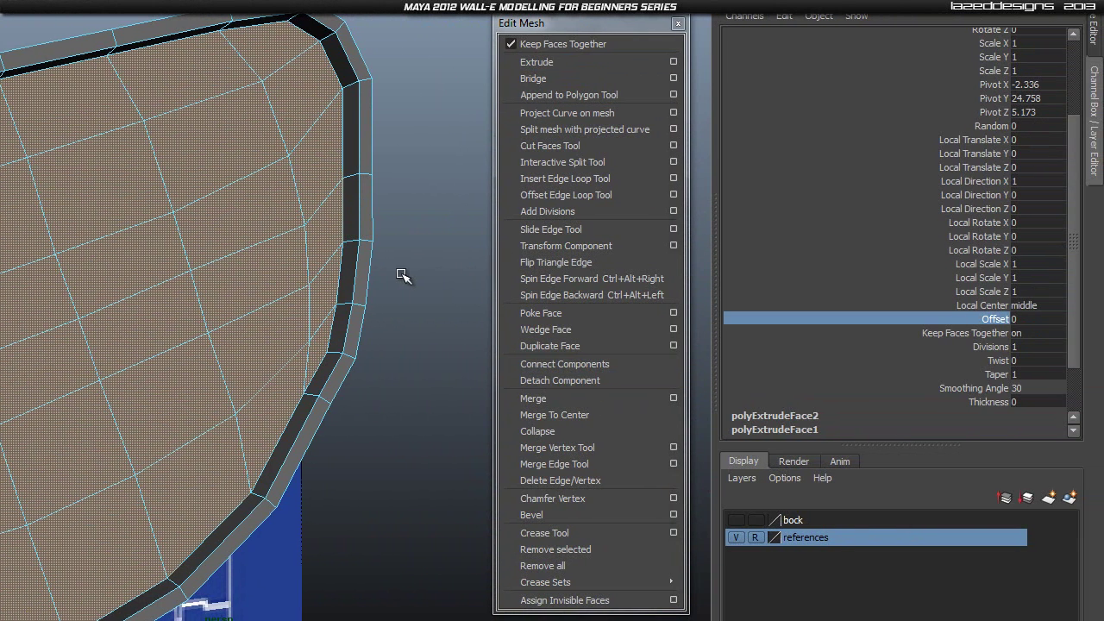
middle_click_drag(401, 281, 425, 280)
scroll(420, 197, "up", 5)
middle_click_drag(372, 135, 184, 386, "alt")
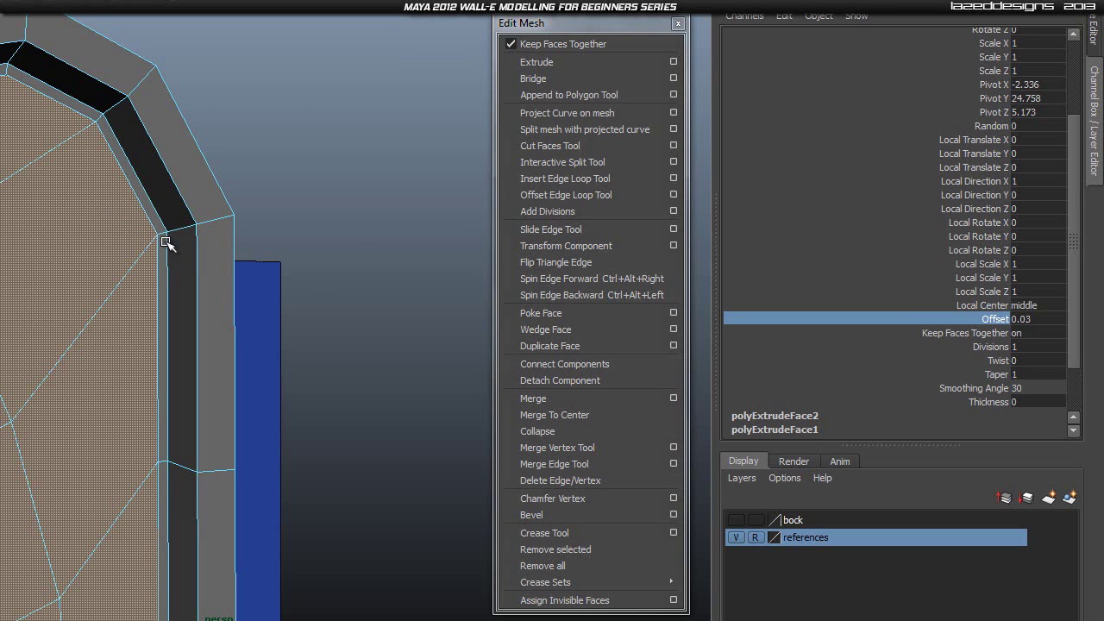
middle_click_drag(276, 283, 278, 281)
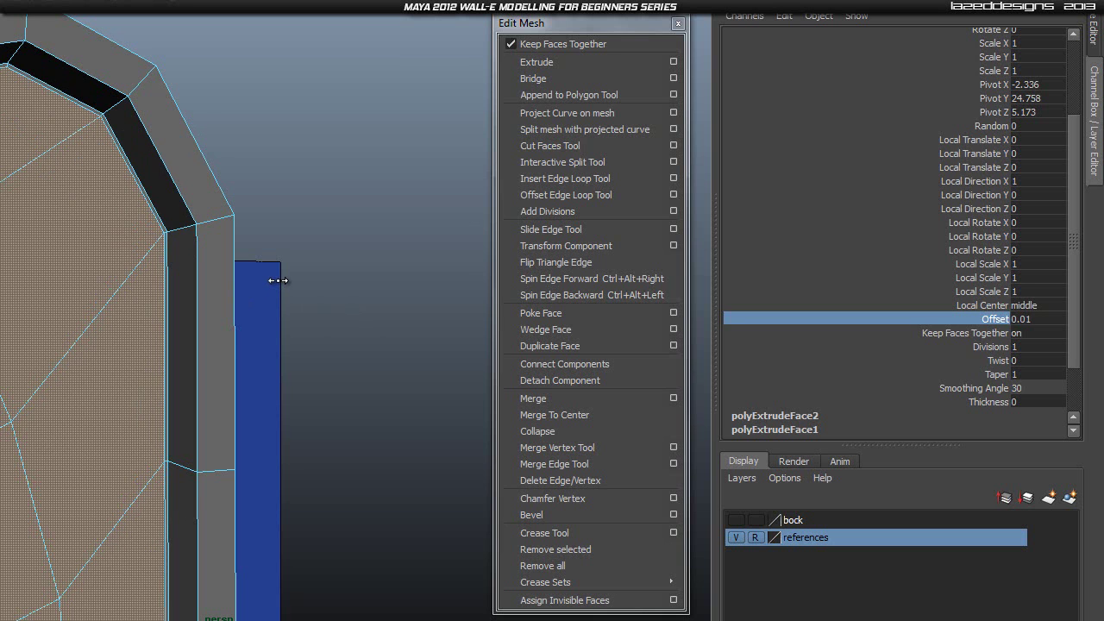
left_click_drag(298, 389, 343, 354, "alt")
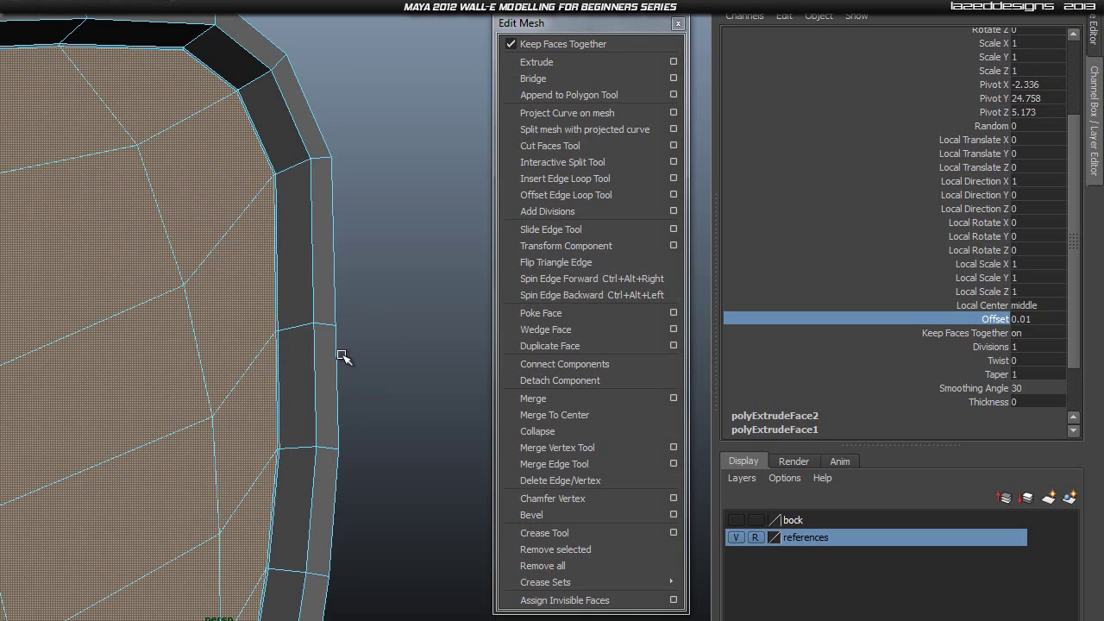
Step: Return the housing to object mode and insert edge loops close to the outer and inner edges of its flat front rim
right_click_drag(313, 258, 315, 257)
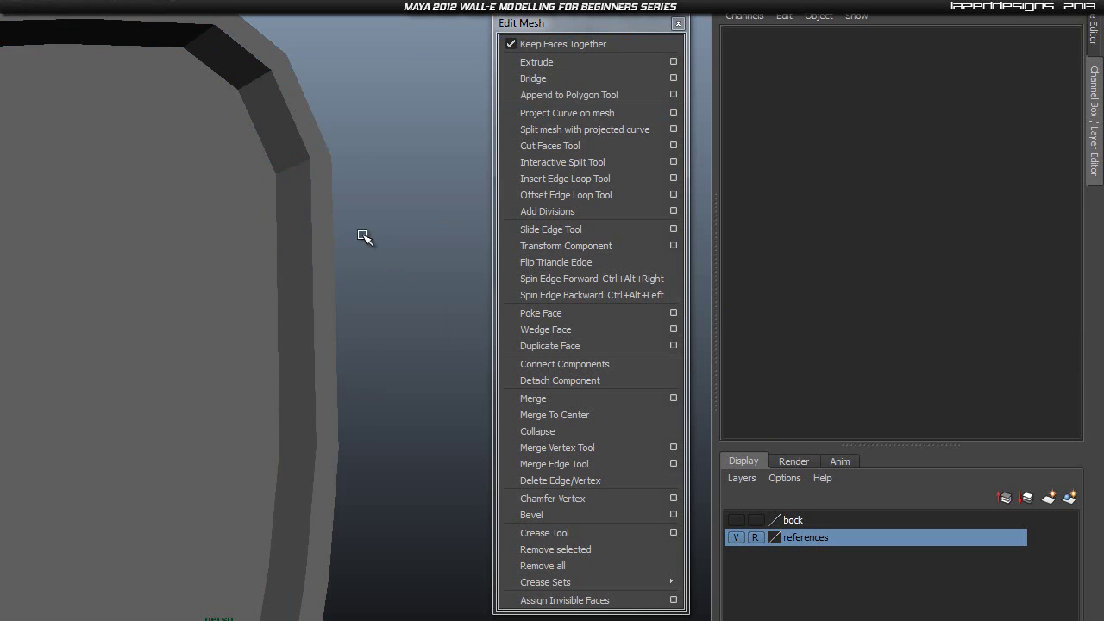
left_click(320, 264)
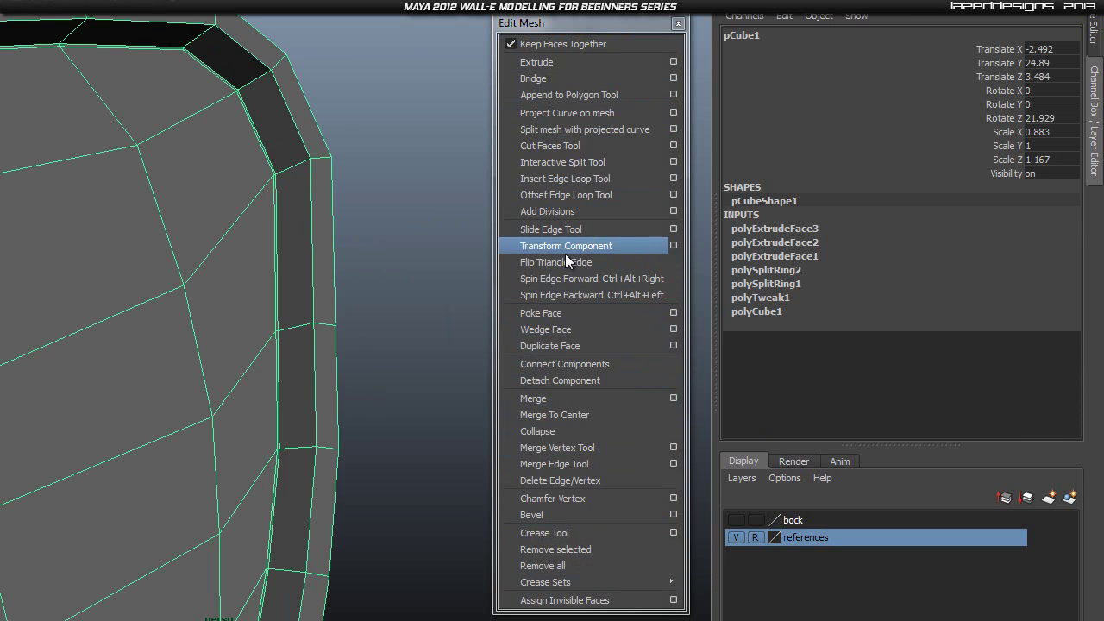
left_click(591, 178)
scroll(298, 363, "down", 2)
left_click_drag(298, 363, 148, 391, "alt")
left_click_drag(25, 339, 125, 410, "alt")
scroll(129, 371, "up", 3)
left_click(99, 398)
left_click_drag(186, 413, 127, 343, "alt")
right_click_drag(326, 296, 297, 321, "alt")
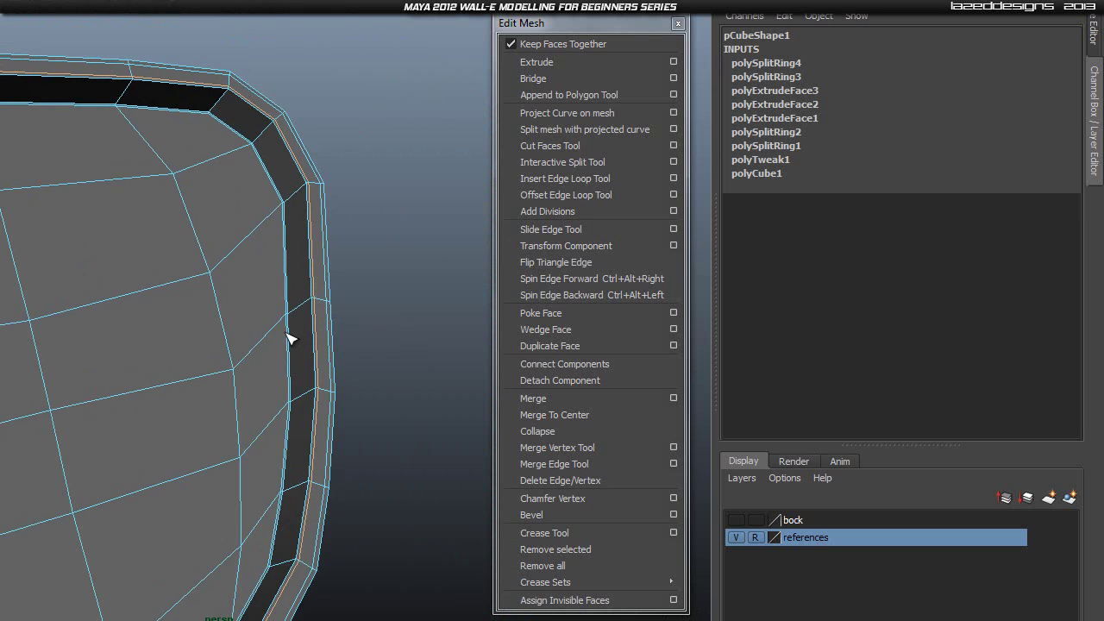
Step: Insert two edge loops on the recess wall, one beside its front edge and one beside the recessed cap
left_click_drag(298, 322, 342, 345, "alt")
scroll(378, 341, "up", 5)
middle_click_drag(326, 333, 43, 381, "alt")
scroll(103, 367, "up", 2)
middle_click_drag(132, 346, 190, 346, "alt")
scroll(170, 334, "up", 3)
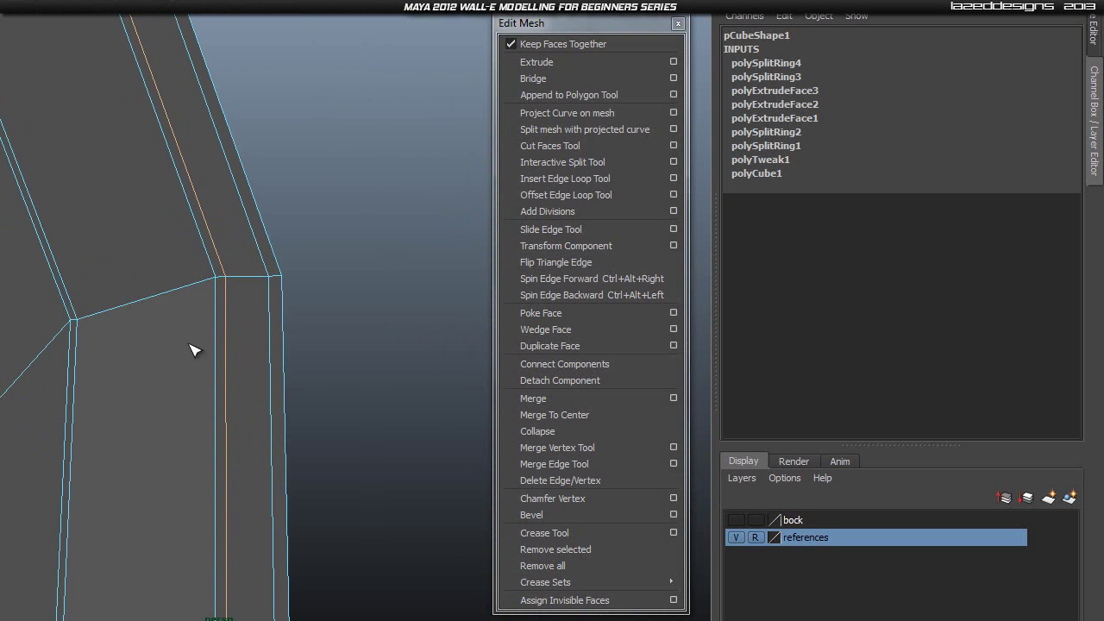
left_click(212, 292)
left_click_drag(97, 323, 92, 330)
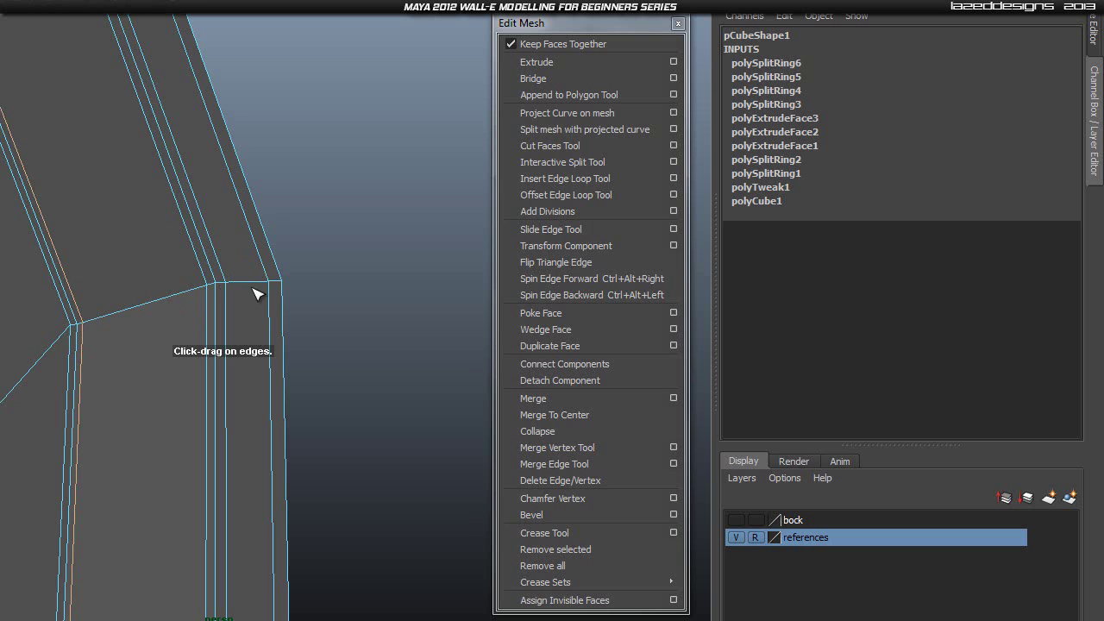
Step: Examine the edge loops around the housing's rim corners and outer side wall from several angles
scroll(326, 318, "down", 3)
left_click_drag(322, 317, 29, 342, "alt")
middle_click_drag(246, 263, 466, 272, "alt")
scroll(47, 374, "up", 3)
middle_click_drag(45, 372, 151, 304, "alt")
right_click_drag(103, 308, 25, 316, "alt")
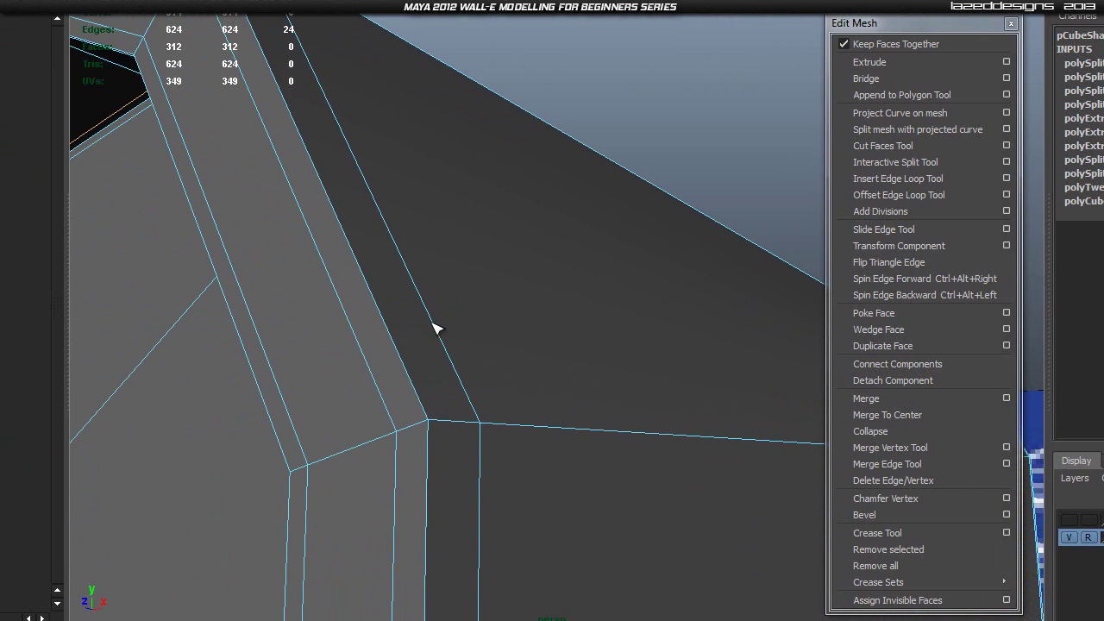
scroll(434, 325, "down", 4)
left_click_drag(433, 324, 603, 415, "alt")
scroll(566, 373, "down", 3)
right_click_drag(607, 420, 612, 343, "alt")
left_click_drag(531, 439, 540, 361, "alt")
left_click_drag(303, 460, 357, 457, "alt")
Step: Return the housing to object mode and preview it smoothed without a selection
right_click_drag(544, 376, 555, 372)
left_click(648, 370)
scroll(647, 372, "down", 3)
mouse_move(645, 420)
left_mouse_down("alt")
mouse_move(500, 389)
mouse_move(360, 405)
mouse_move(610, 413)
mouse_move(579, 426)
mouse_move(628, 399)
mouse_move(471, 370)
mouse_move(360, 382)
mouse_move(363, 322)
mouse_move(567, 356)
mouse_move(663, 414)
mouse_move(705, 468)
mouse_move(443, 469)
mouse_move(616, 372)
left_mouse_up("alt")
left_click(366, 378)
key("3")
left_click(639, 413)
Step: Examine the smoothed rim and recess with and without wireframe, and restore the housing's unsmoothed display
scroll(641, 416, "up", 4)
right_click_drag(616, 371, 656, 379, "alt")
mouse_move(656, 379)
left_mouse_down("alt")
mouse_move(619, 381)
mouse_move(673, 380)
left_mouse_up("alt")
left_click(612, 301)
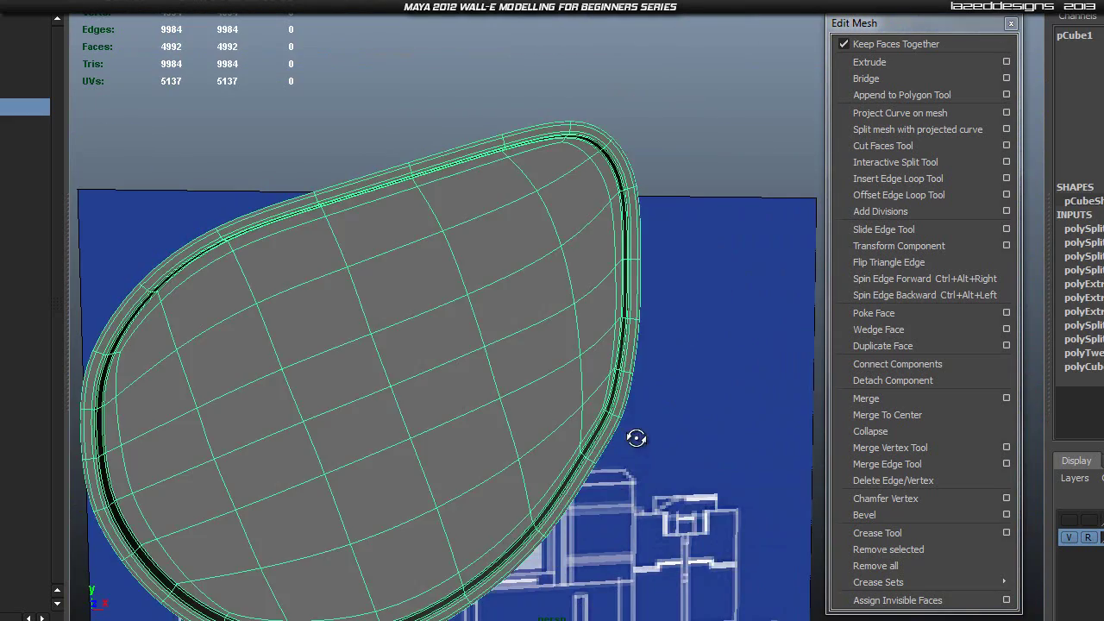
left_click_drag(637, 436, 674, 432, "alt")
scroll(677, 433, "up", 2)
middle_click_drag(679, 434, 638, 358, "alt")
mouse_move(631, 378)
left_mouse_down("alt")
mouse_move(619, 394)
mouse_move(641, 395)
mouse_move(626, 404)
mouse_move(601, 388)
mouse_move(625, 389)
left_mouse_up("alt")
left_click(649, 375)
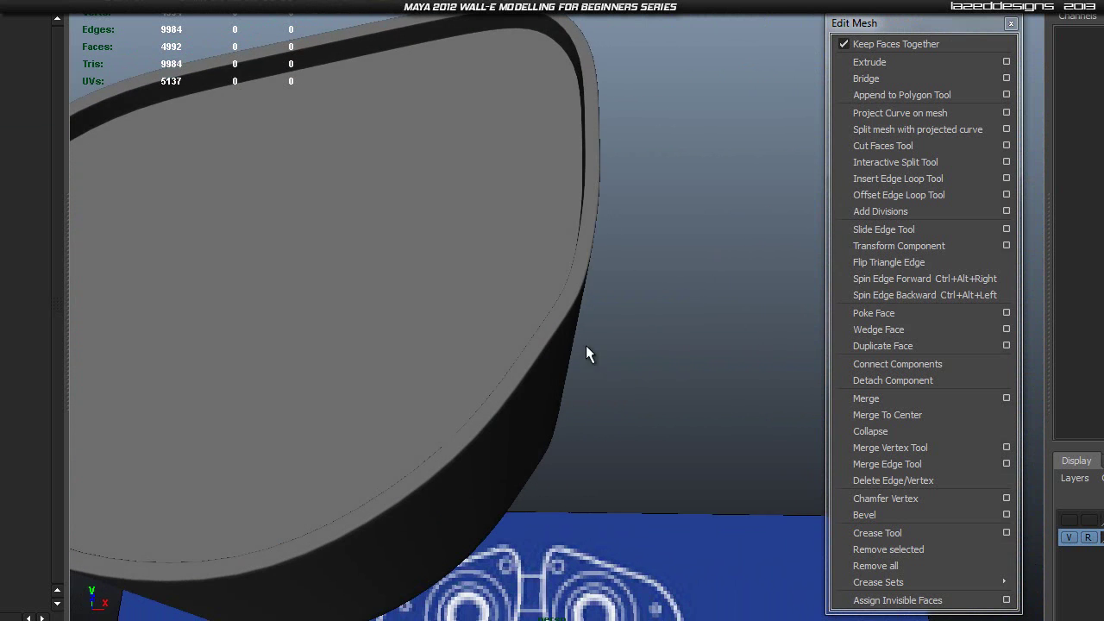
left_click(576, 347)
left_click_drag(680, 335, 715, 349, "alt")
key("1")
scroll(503, 381, "down", 3)
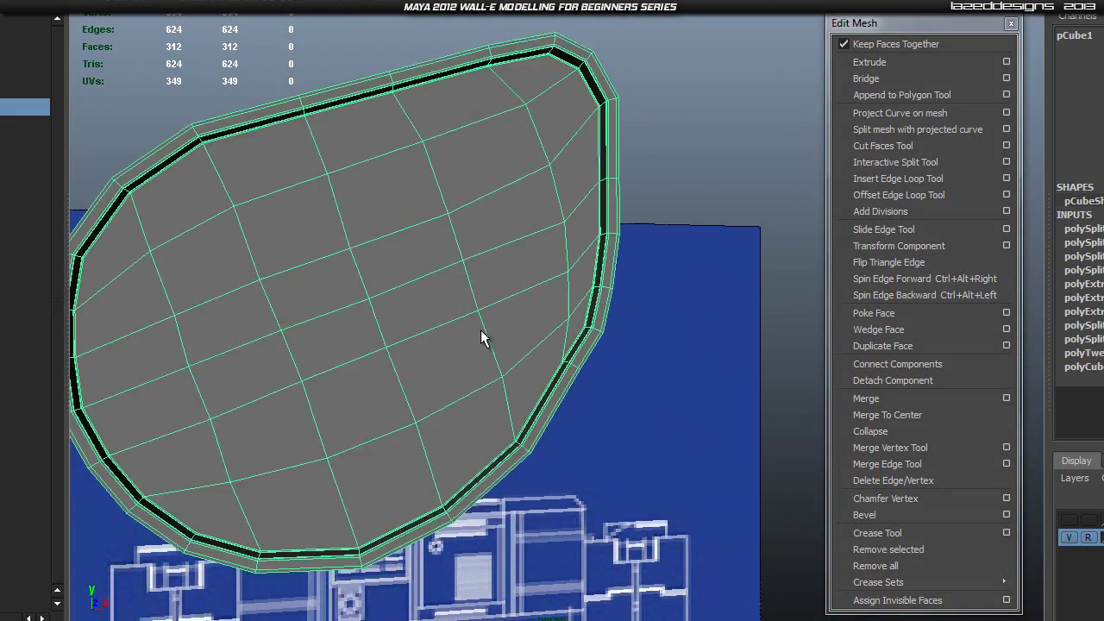
Step: Select the rim vertices at the housing's lower inner curve in the front view and move them down along the blueprint outline
key("space")
left_click_drag(485, 327, 491, 373)
scroll(511, 398, "down", 2)
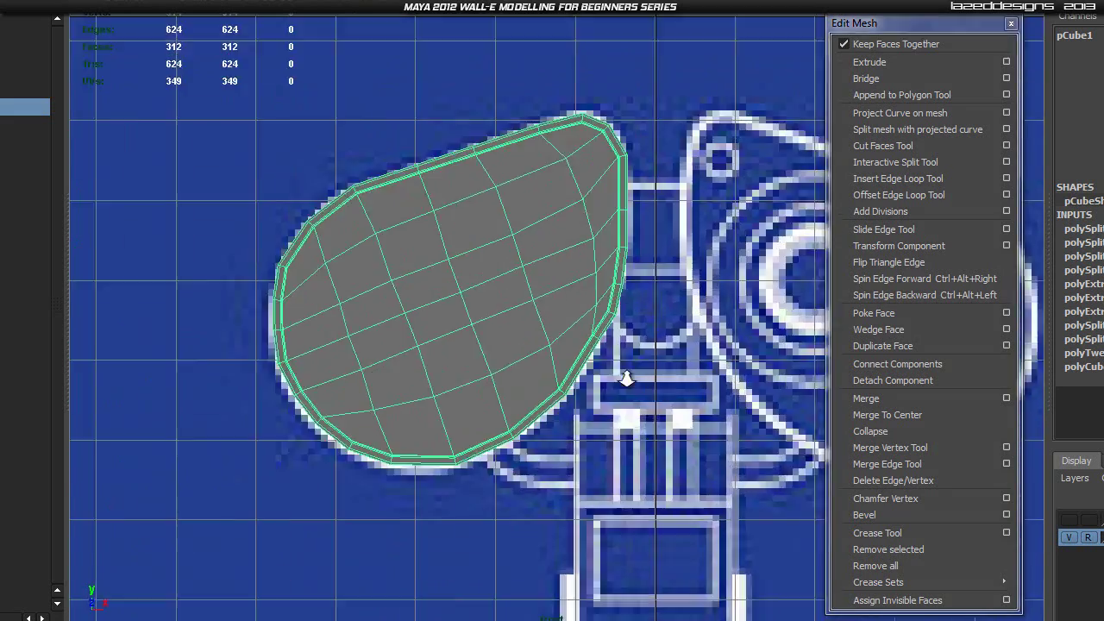
scroll(636, 380, "up", 8)
middle_click_drag(634, 354, 600, 368, "alt")
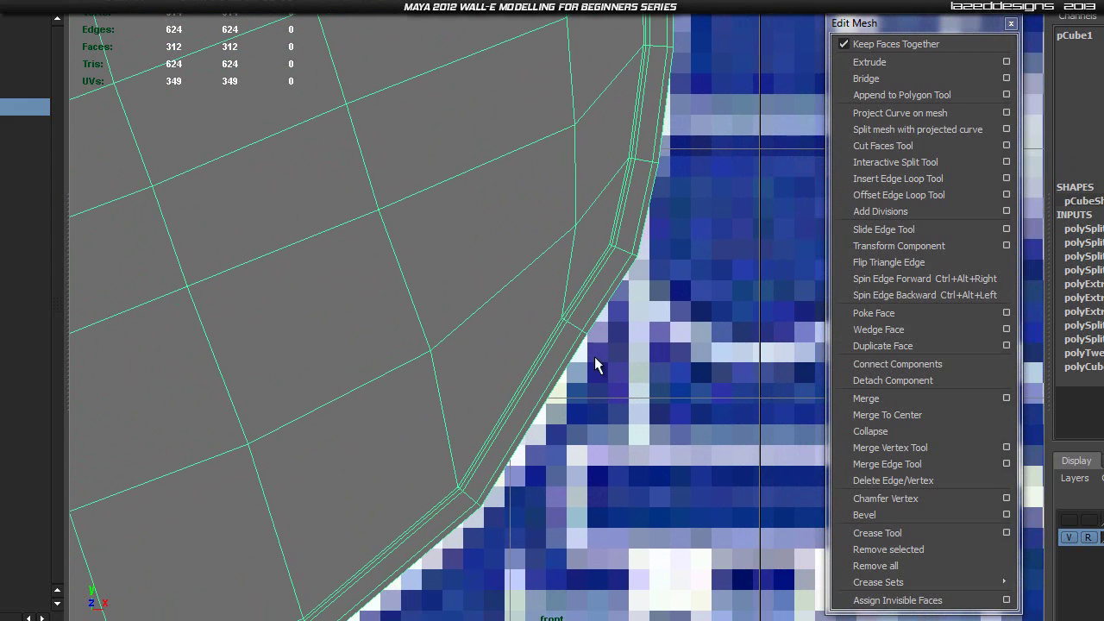
right_click_drag(566, 327, 500, 326)
left_click_drag(614, 373, 619, 380)
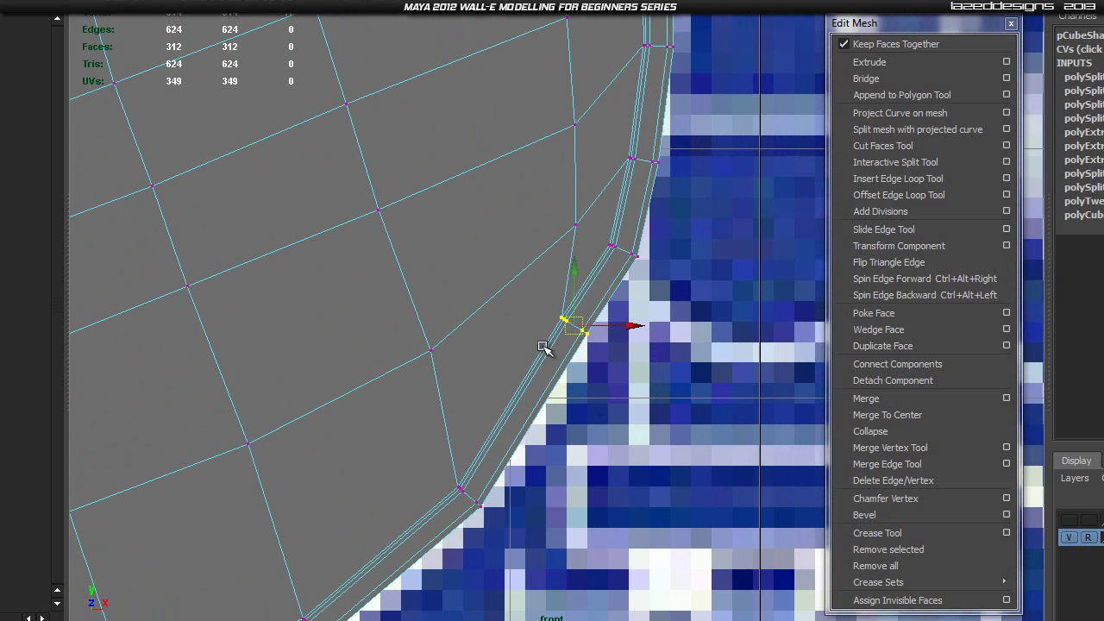
left_click_drag(576, 325, 577, 357)
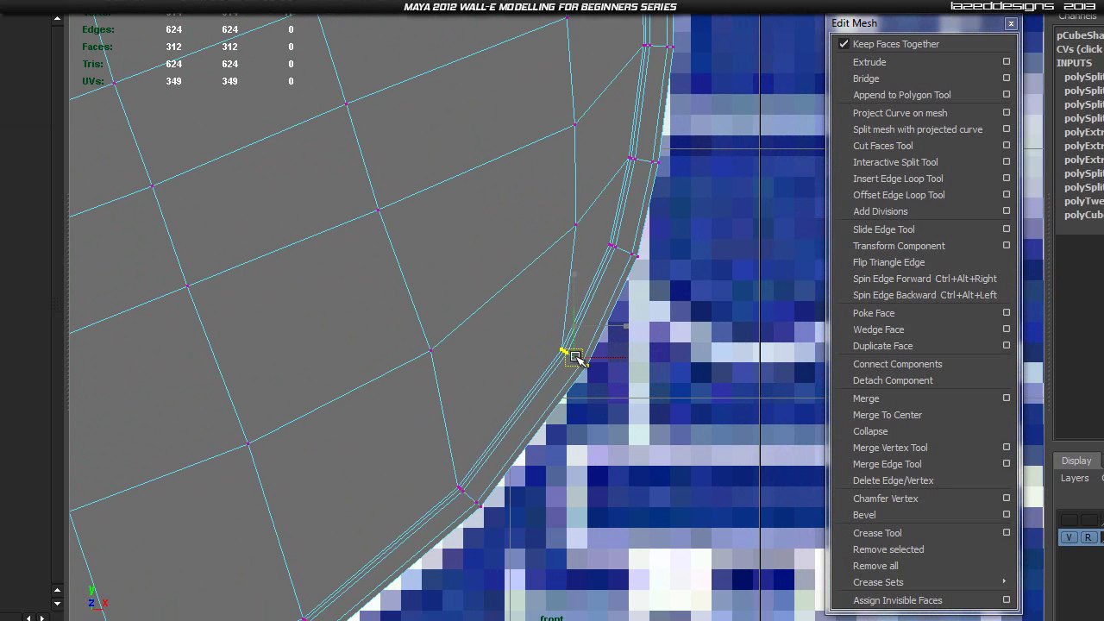
Step: Check the moved rim vertices against the blueprint in X-ray, and preview the smoothed housing in object mode
key("alt+a")
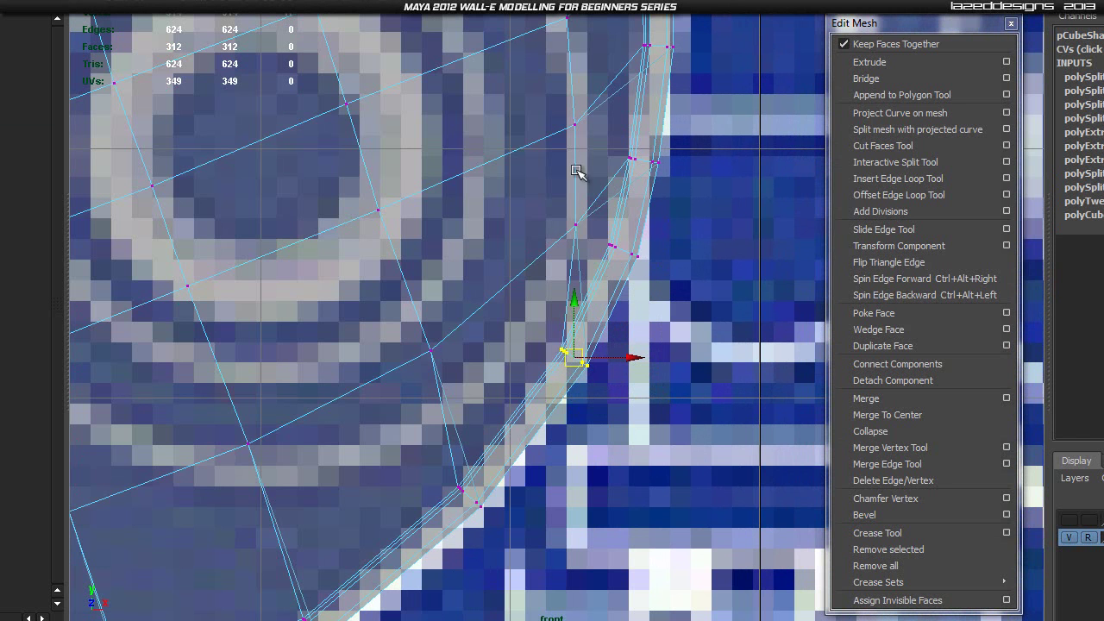
left_click(500, 8)
left_click(711, 210)
right_click_drag(609, 216, 622, 200)
left_click(534, 201)
key("3")
left_click(690, 320)
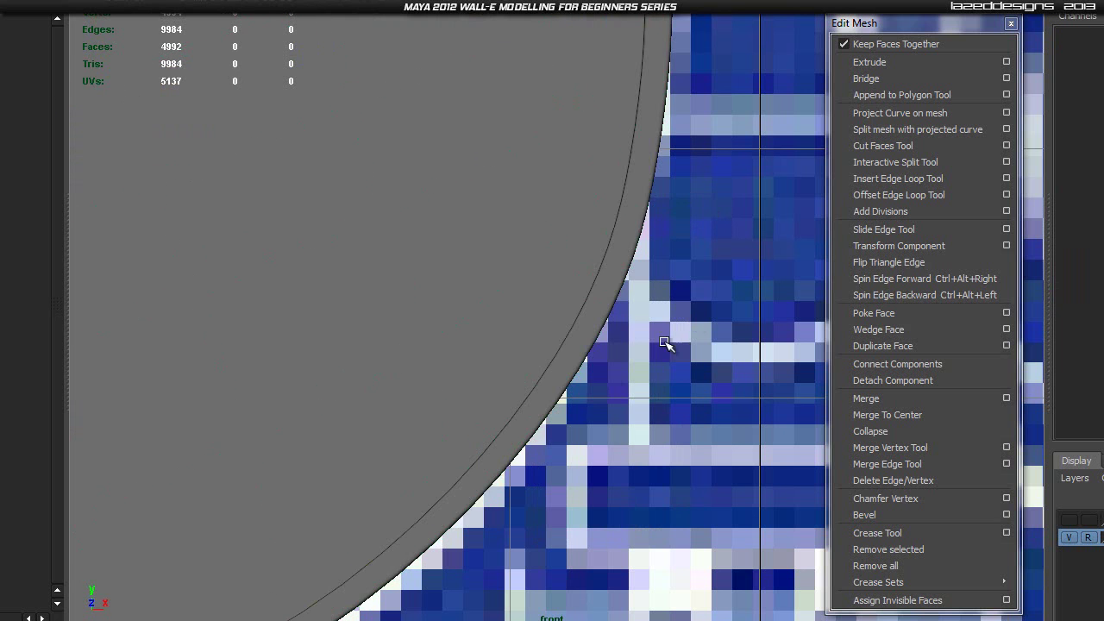
Step: Examine the smoothed eye housing in the front and perspective views, with and without its wireframe
right_click_drag(691, 320, 609, 362, "alt")
middle_click_drag(624, 350, 657, 299, "alt")
key("space")
left_click_drag(456, 271, 464, 245)
left_click_drag(569, 314, 655, 269, "alt")
left_click_drag(537, 360, 601, 345, "alt")
scroll(590, 319, "down", 2)
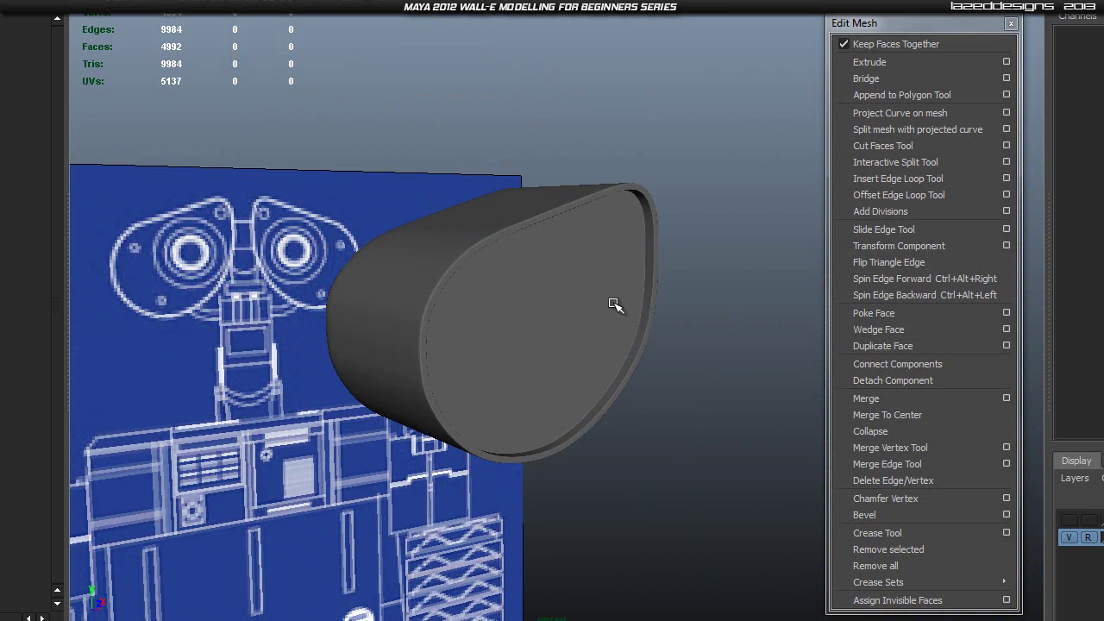
middle_click_drag(560, 307, 527, 314, "alt")
left_click(559, 341)
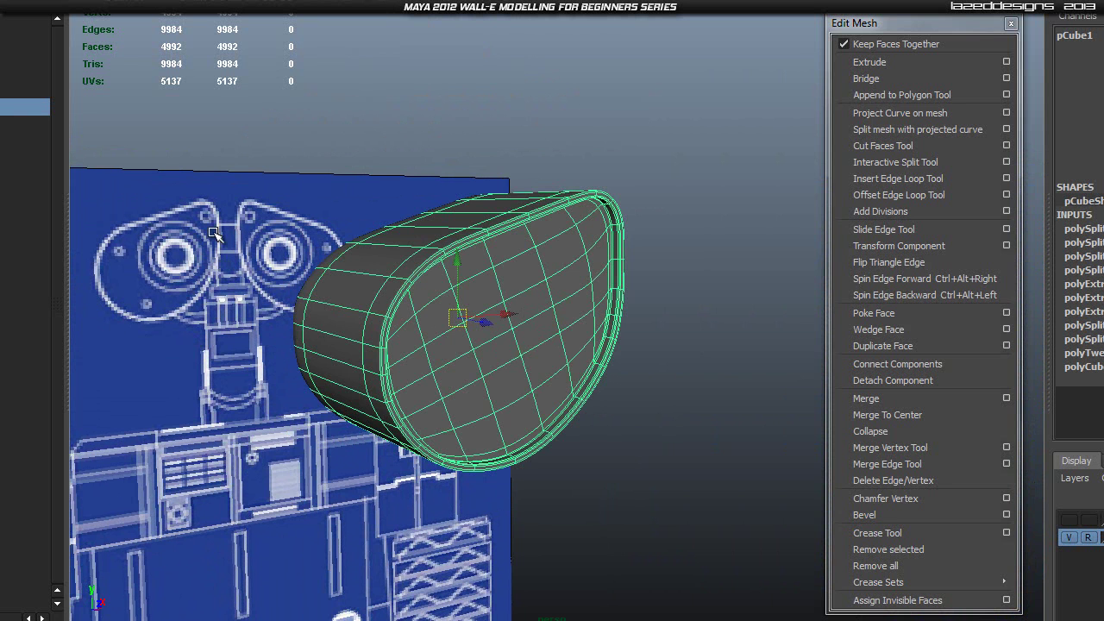
scroll(536, 337, "up", 2)
middle_click_drag(537, 336, 490, 326, "alt")
left_click(669, 250)
left_click(495, 293)
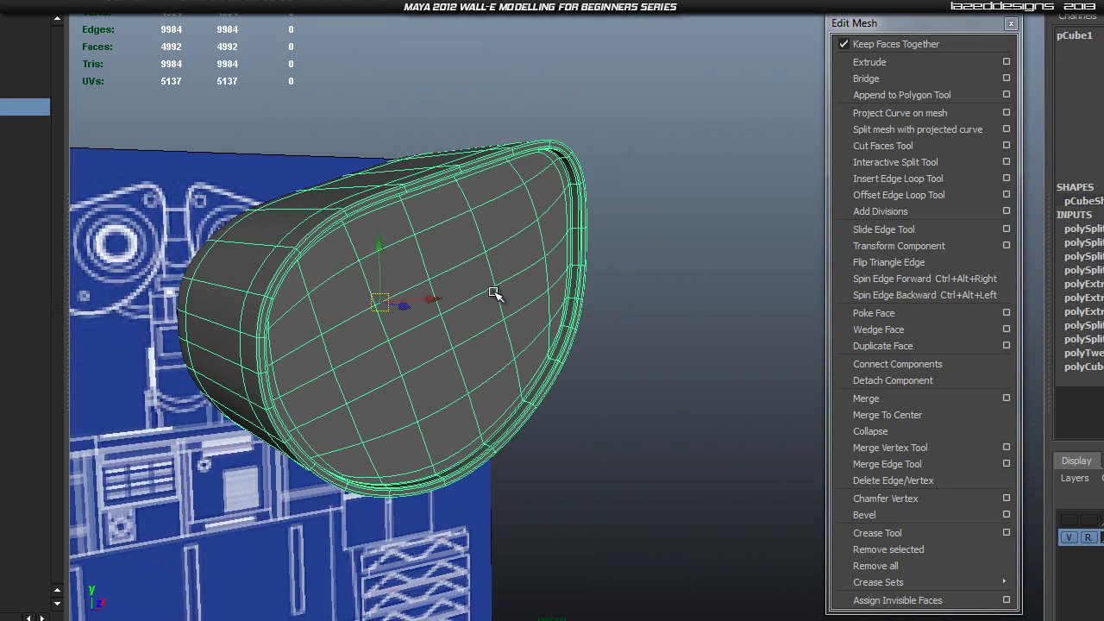
left_click(630, 271)
middle_click_drag(437, 314, 481, 319, "alt")
left_click(489, 308)
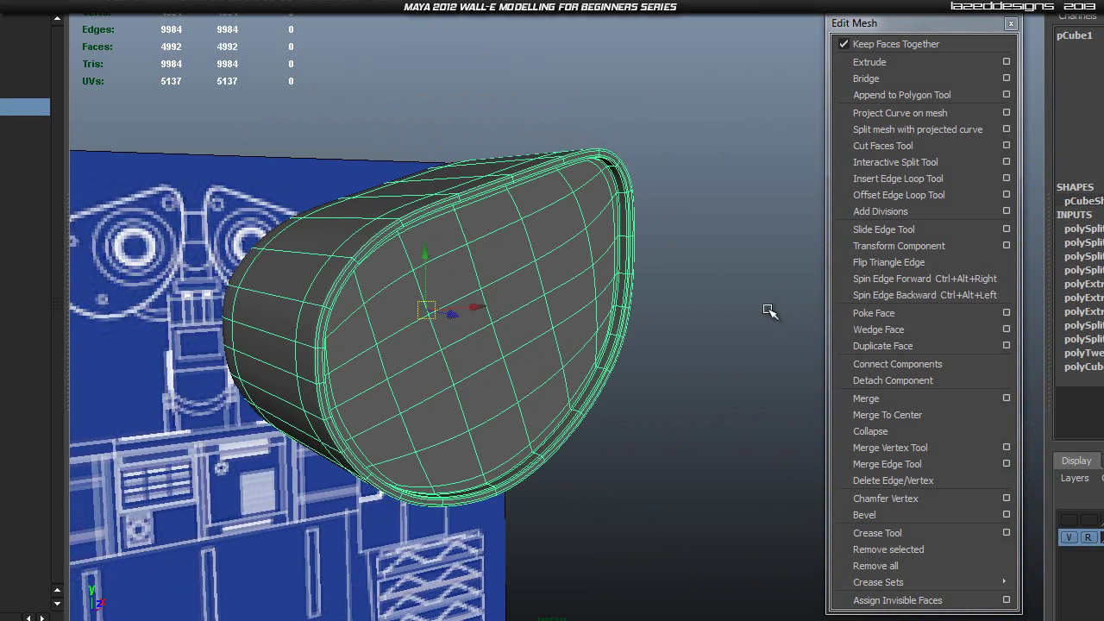
left_click(704, 301)
left_click_drag(599, 362, 555, 354, "alt")
Step: Compare the smoothed housing's outline with the blueprint in the front view, with and without its wireframe
key("space")
middle_click_drag(514, 214, 493, 328, "alt")
scroll(491, 327, "up", 1)
left_click(492, 317)
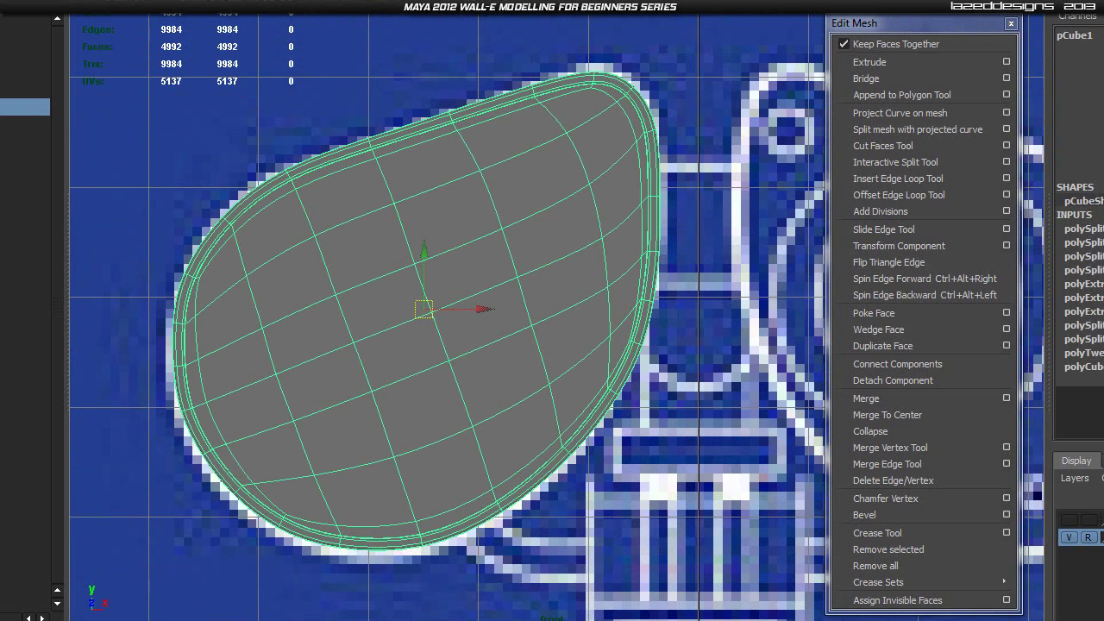
left_click(253, 97)
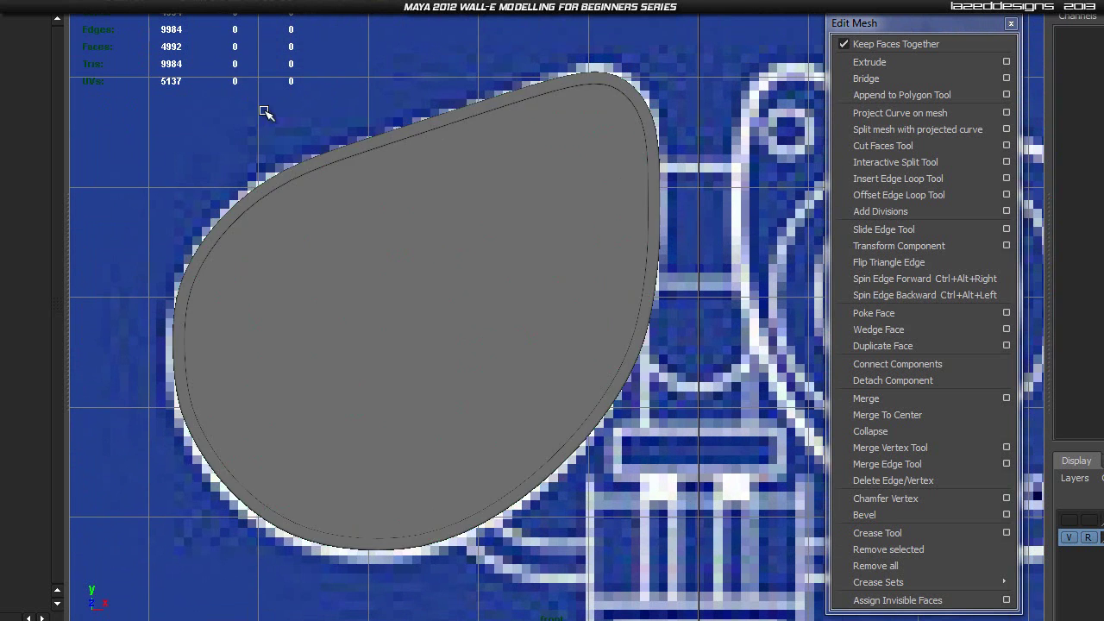
left_click(436, 268)
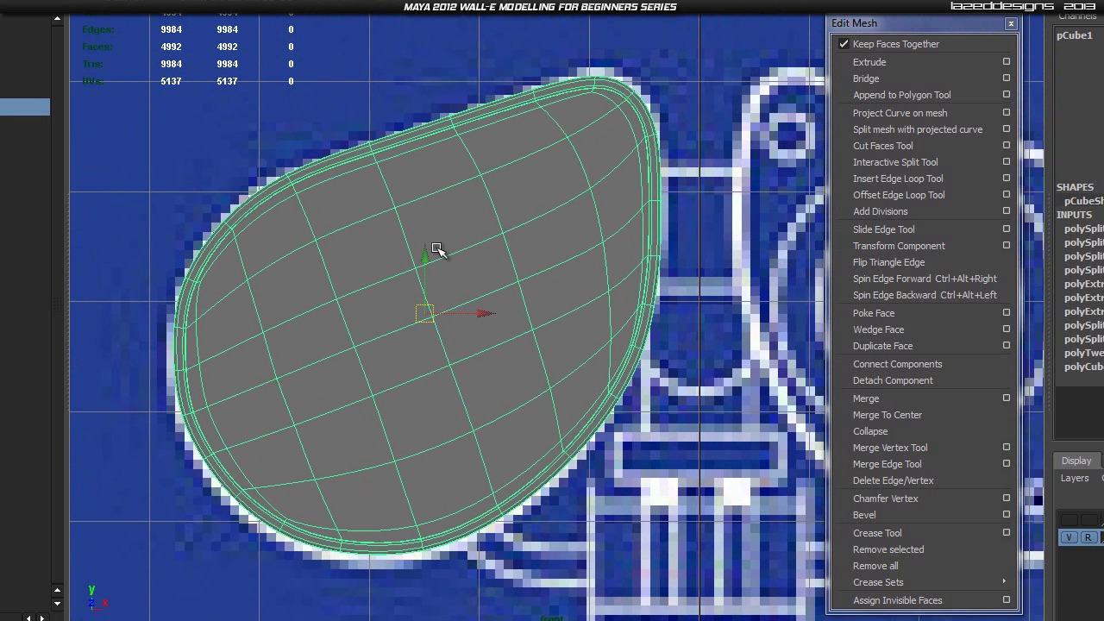
left_click(708, 212)
left_click(584, 299)
scroll(492, 306, "up", 3)
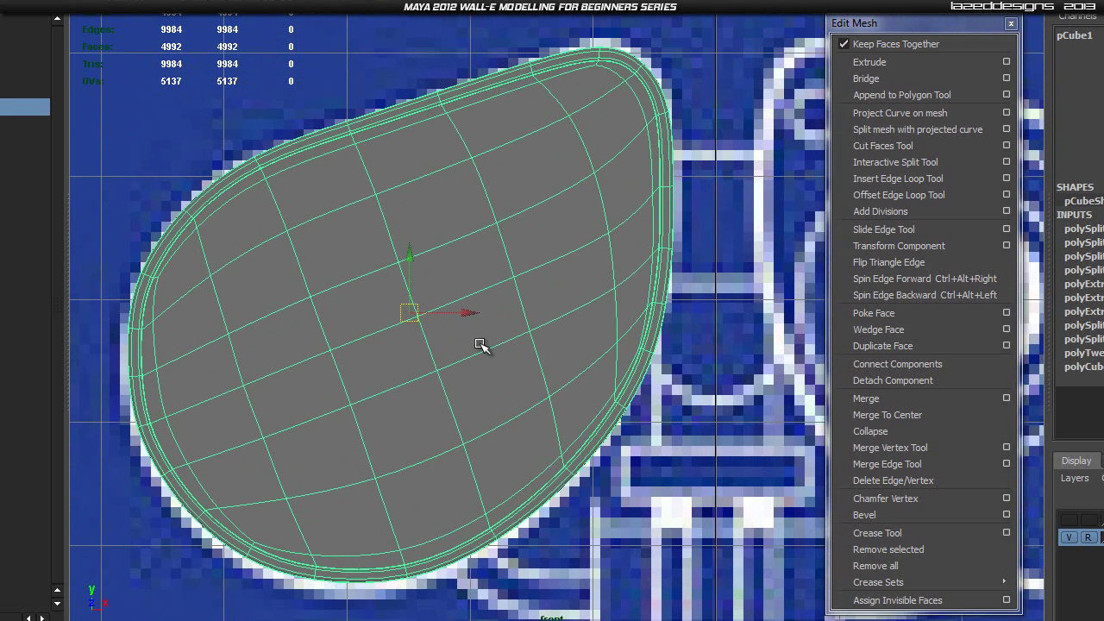
Step: Return the housing to unsmoothed display and turn on X-ray shading in the front view
key("1")
left_click(723, 251)
left_click(354, 240)
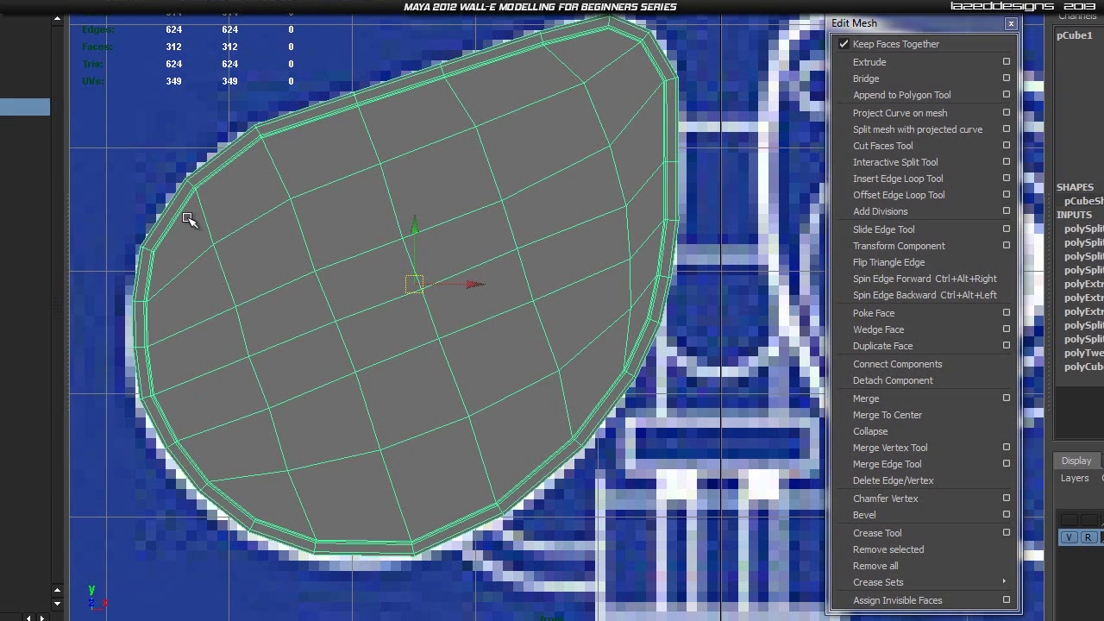
left_click(470, 17)
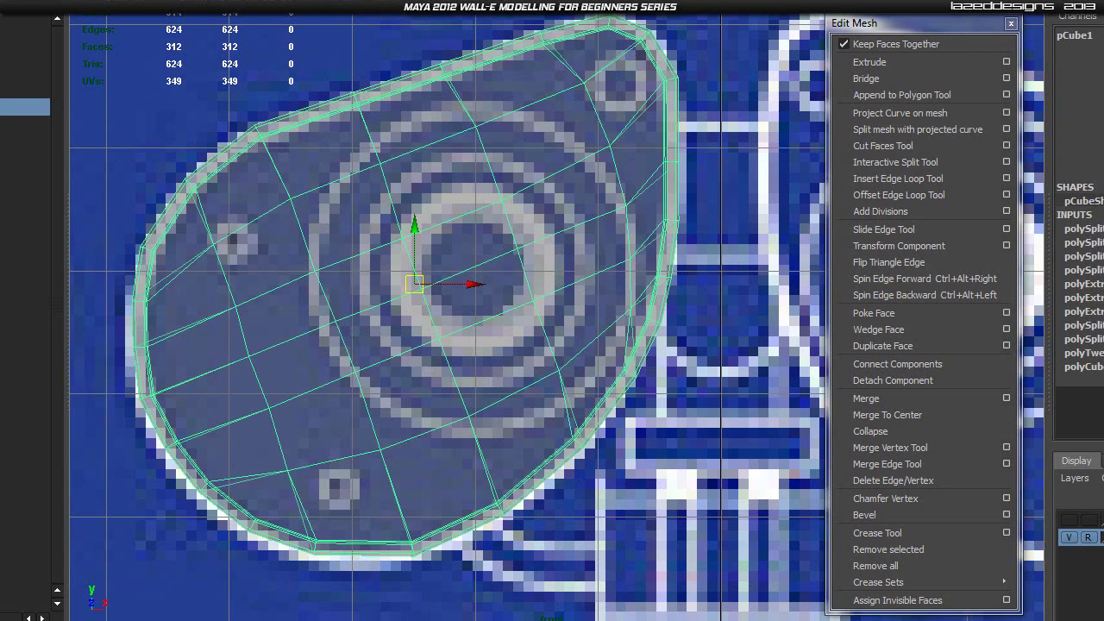
Step: Create a polygon pipe over the blueprint's outer eye ring, with a radius of about 1.37, height about 1.88 and thickness 0.1
key("g")
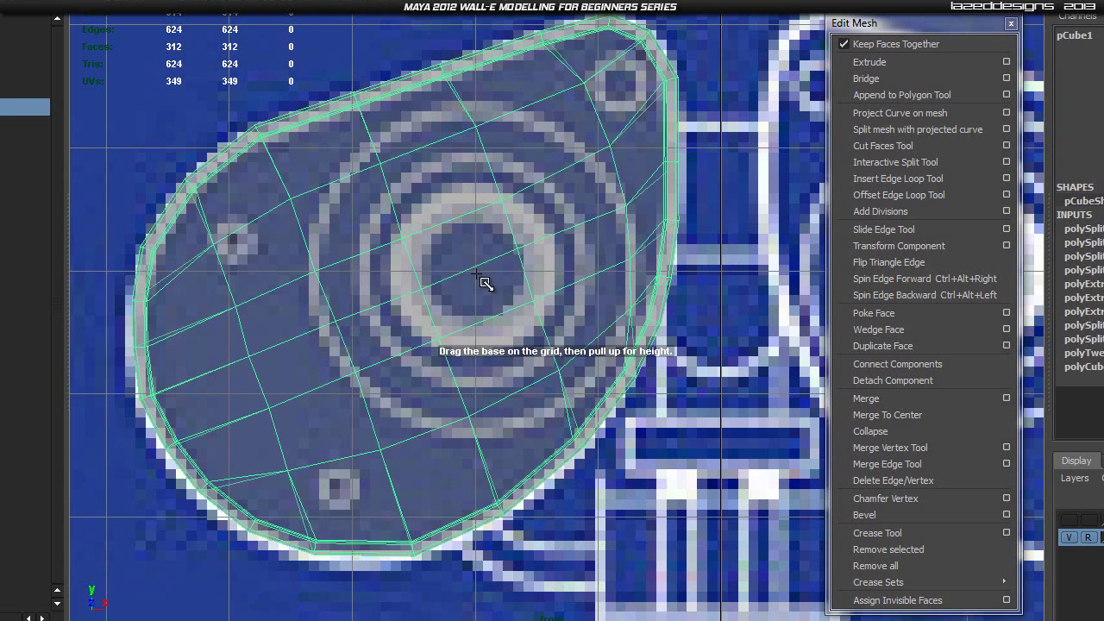
left_click_drag(479, 268, 517, 428)
left_click_drag(514, 283, 512, 213)
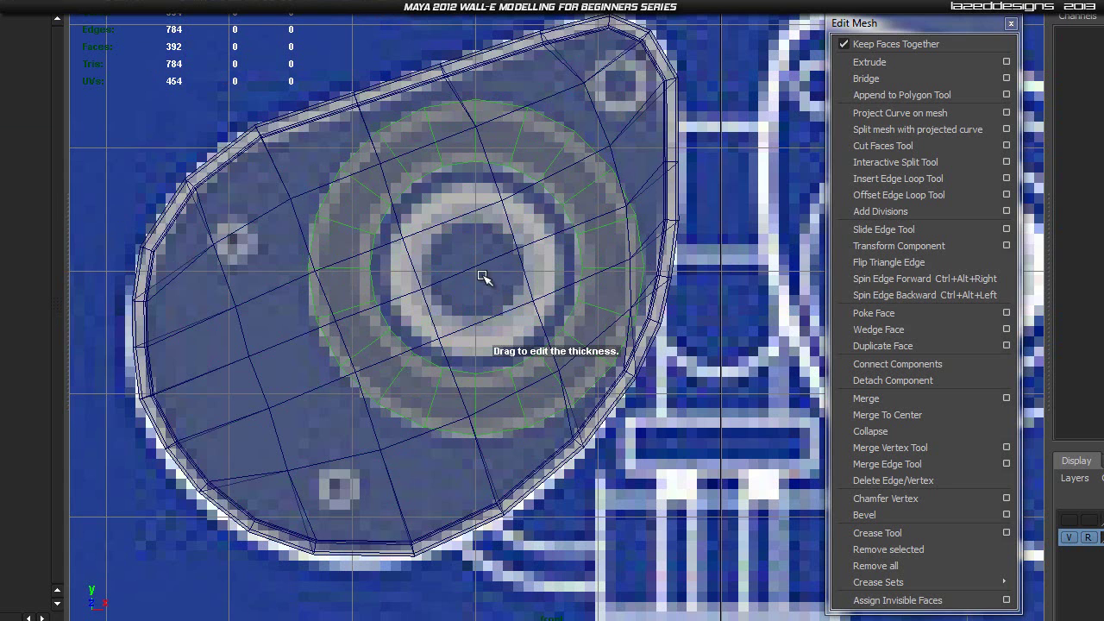
left_click_drag(480, 269, 478, 164)
Step: Move the pipe forward along Z in the perspective view so it stands slightly proud of the housing's recessed cap
key("space")
left_click_drag(461, 331, 523, 370, "alt")
left_click_drag(327, 326, 508, 385)
scroll(579, 345, "up", 8)
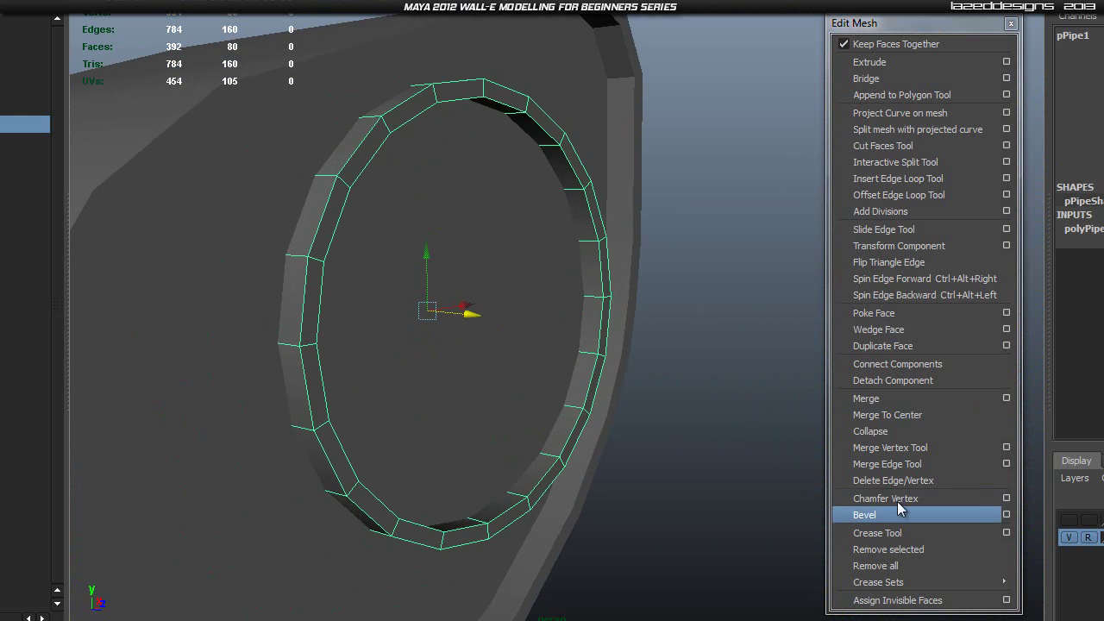
Step: Insert an edge loop around the pipe's outer wall, close to its front edge
left_click(897, 181)
left_click_drag(303, 258, 304, 260)
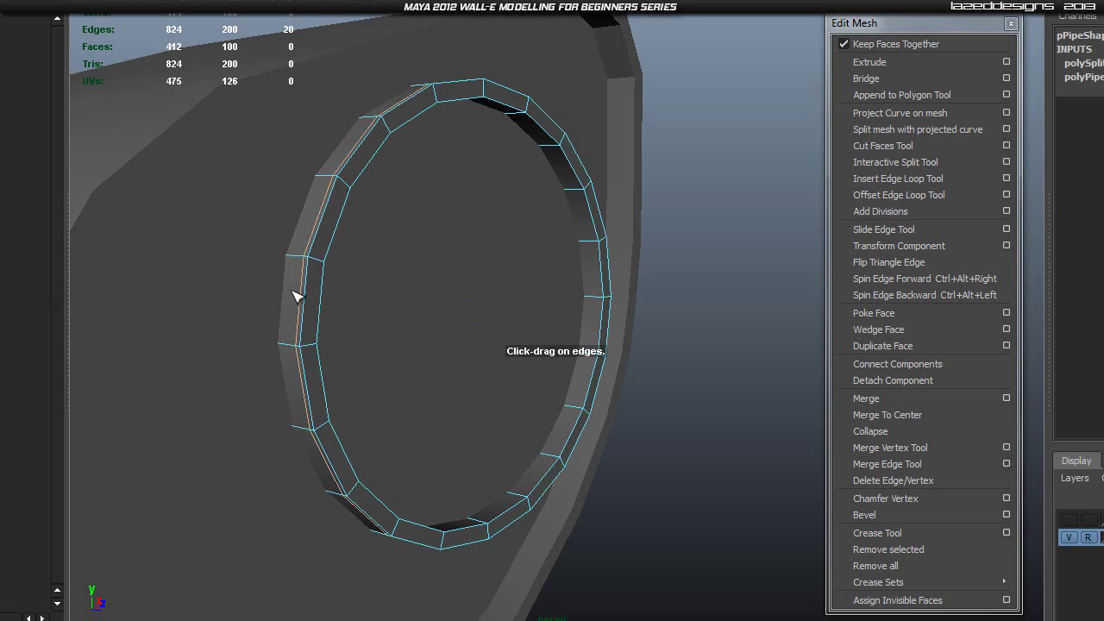
scroll(284, 305, "up", 3)
middle_click_drag(282, 310, 400, 302, "alt")
scroll(372, 272, "up", 5)
scroll(374, 273, "down", 1)
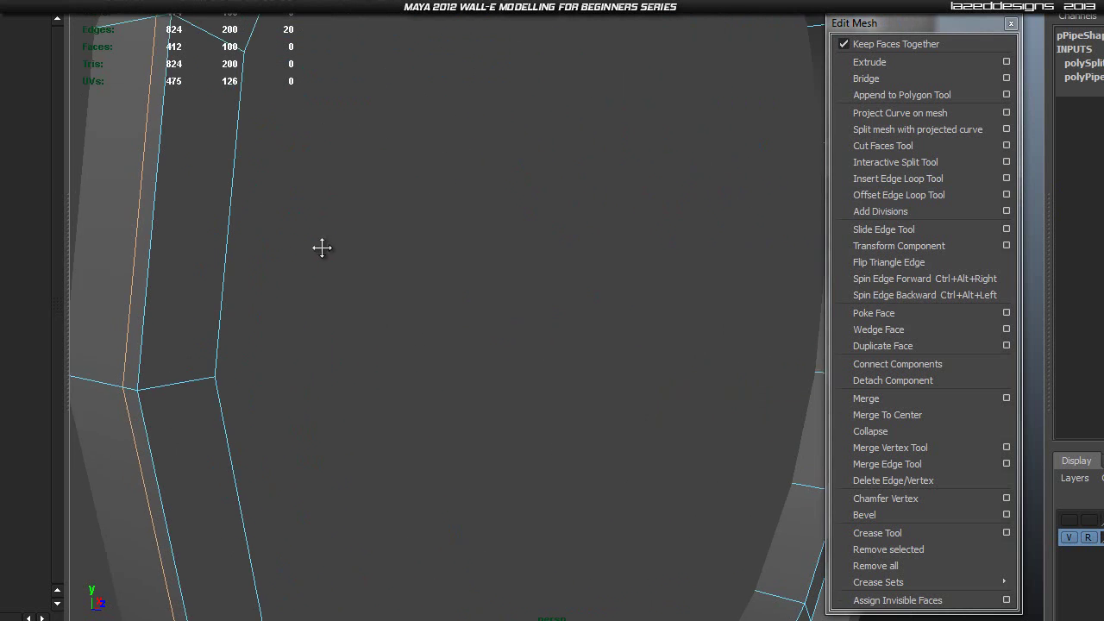
middle_click_drag(317, 242, 361, 291, "alt")
Step: Insert edge loops near the outer and inner edges of the pipe's front face and on its inner wall near the front
left_click_drag(278, 534, 316, 514)
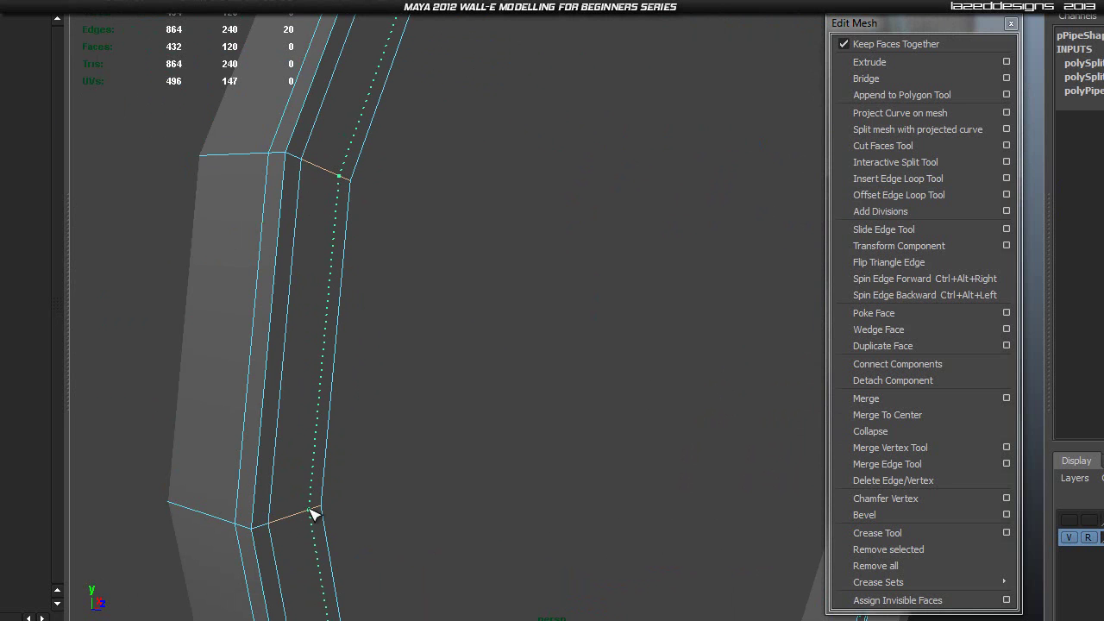
left_click_drag(310, 510, 207, 424)
middle_click_drag(207, 424, 394, 446, "alt")
left_click_drag(395, 446, 277, 418, "alt")
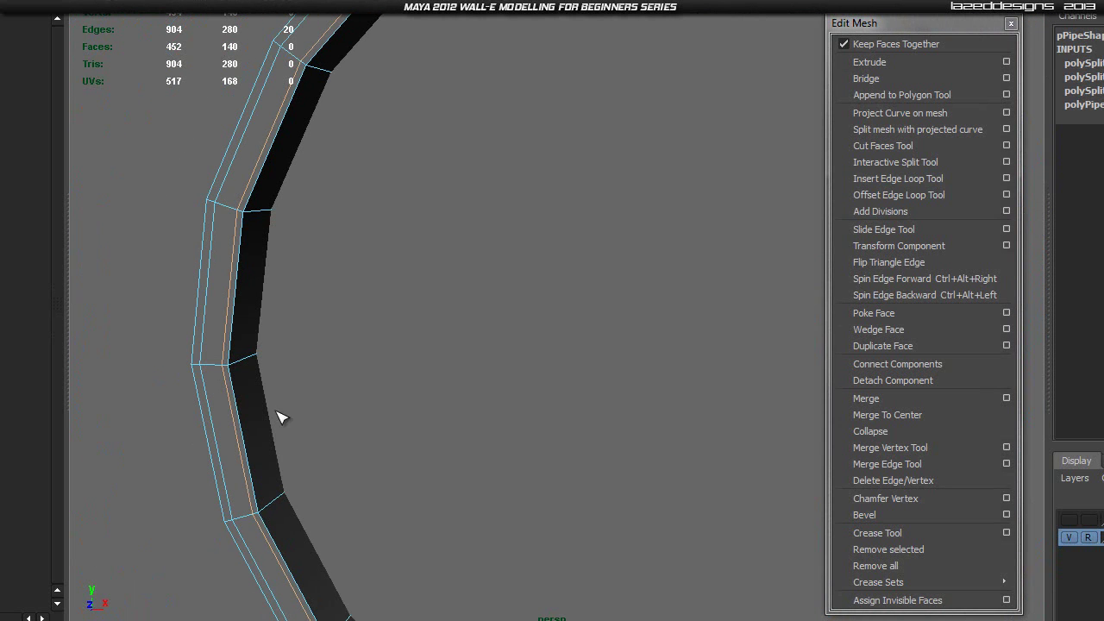
left_click(240, 369)
left_click_drag(289, 388, 386, 276, "alt")
right_click_drag(461, 259, 485, 240)
key("g")
left_click(485, 231)
key("ctrl+z")
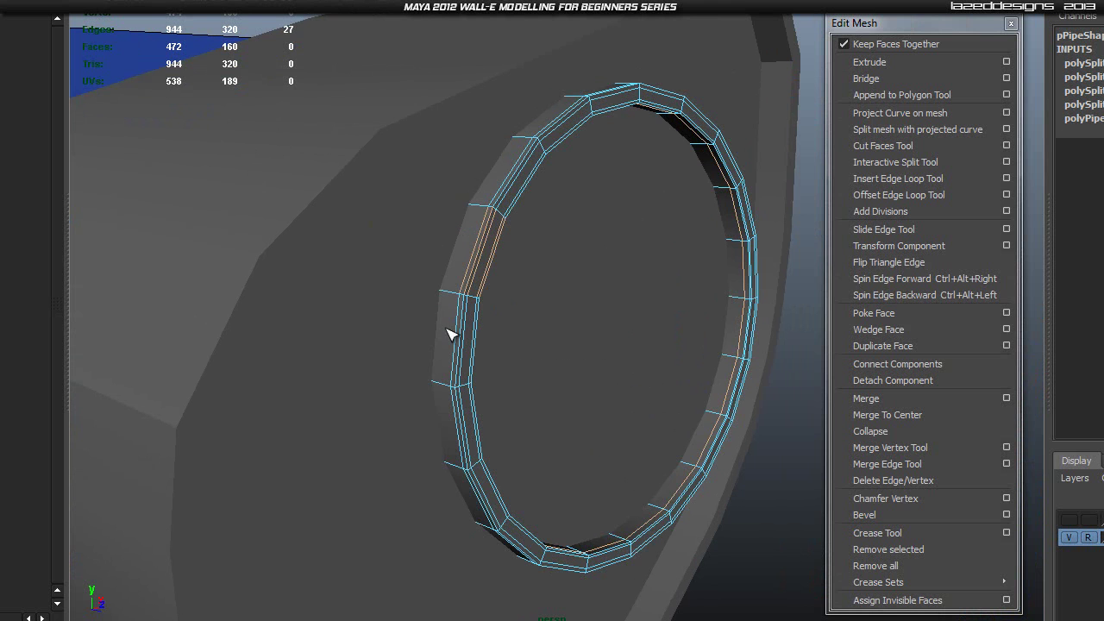
Step: Return to object mode, preview the housing and pipe smoothed, and clear the selection
right_click_drag(483, 202, 544, 188)
left_click(578, 228)
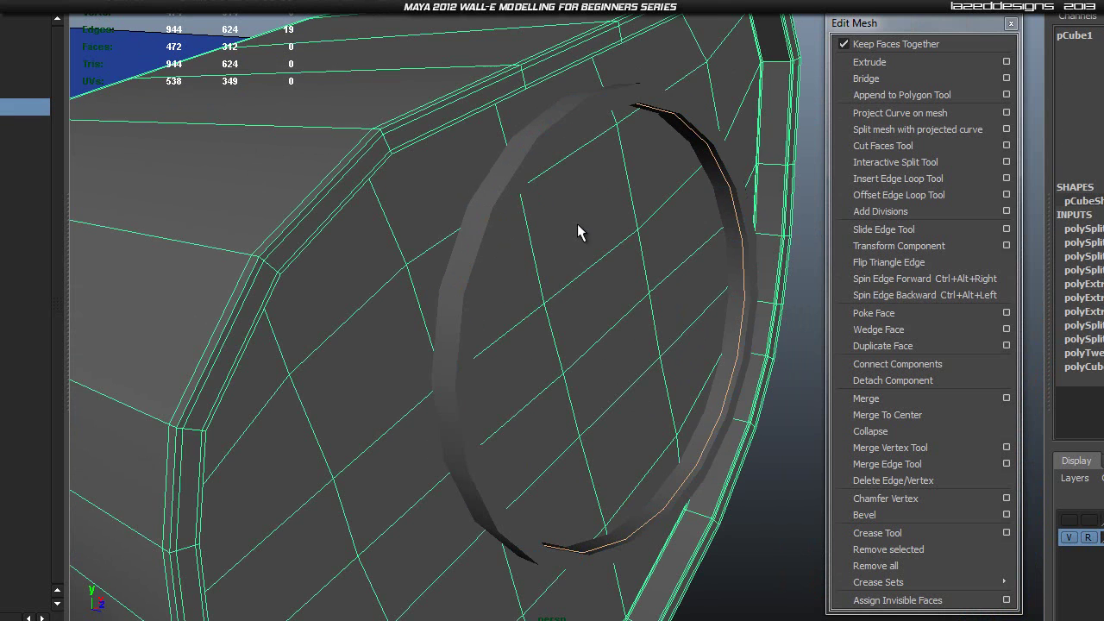
left_click(475, 220)
left_click_drag(643, 343, 651, 315, "alt")
left_click(739, 311)
left_click(714, 240)
key("3")
left_click(742, 387)
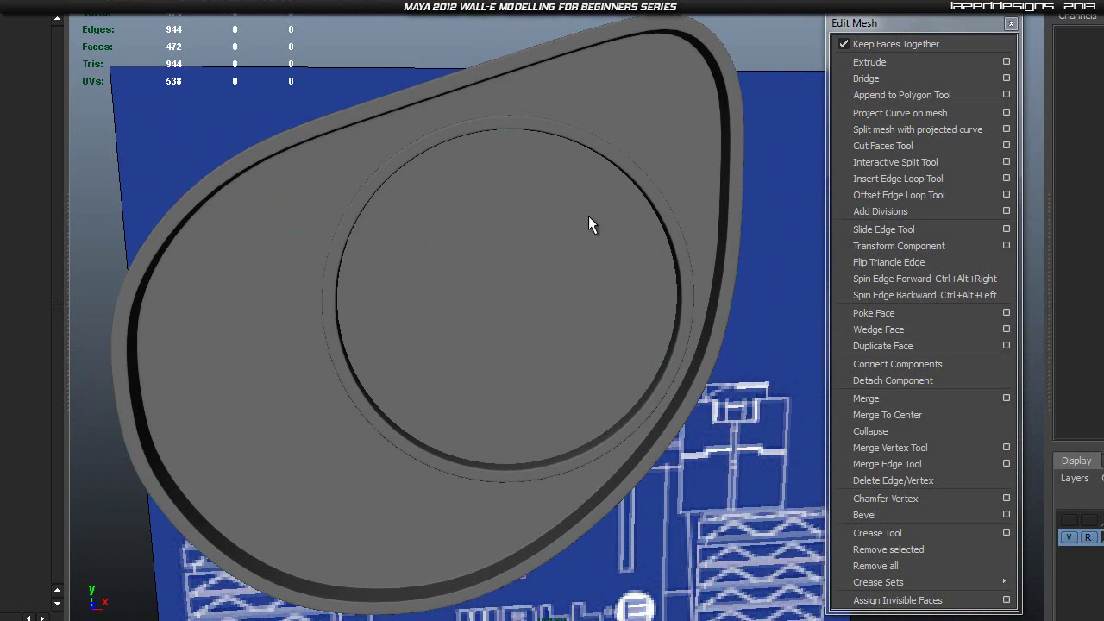
Step: Select the pipe and align it with the blueprint's outer eye ring in the front view, using X-ray shading
left_click(613, 169)
key("space")
left_click_drag(537, 206, 550, 238)
middle_click_drag(553, 304, 555, 298, "alt")
scroll(509, 264, "up", 2)
middle_click_drag(509, 264, 565, 280, "alt")
key("alt+x")
key("w")
left_click_drag(458, 272, 455, 275)
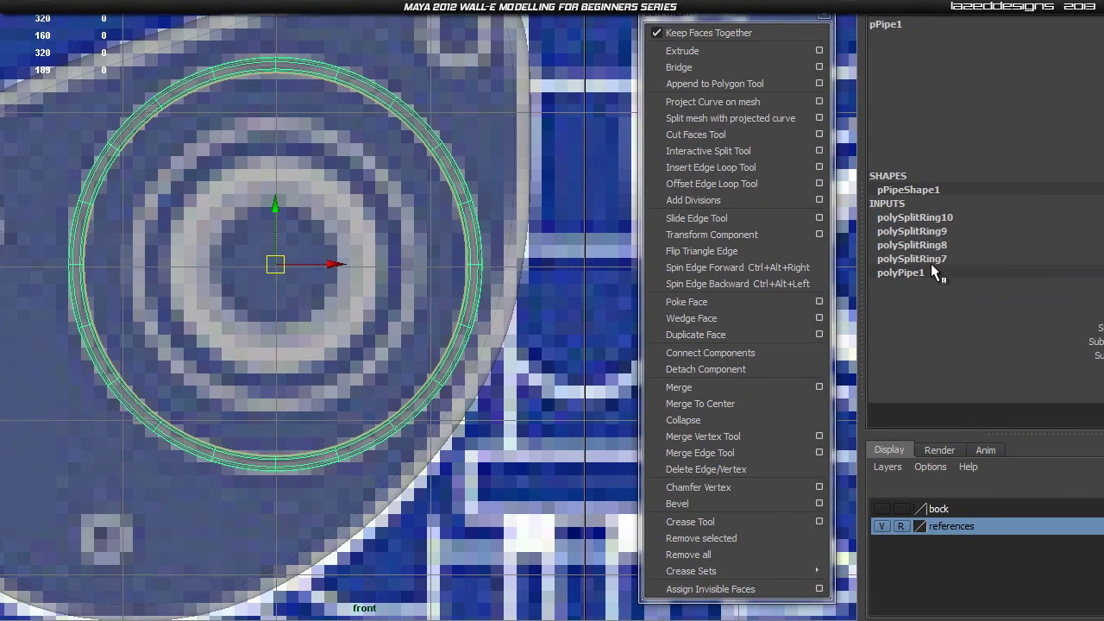
Step: Set the pipe's thickness to 0.13 in its polyPipe construction inputs
left_click(1089, 283)
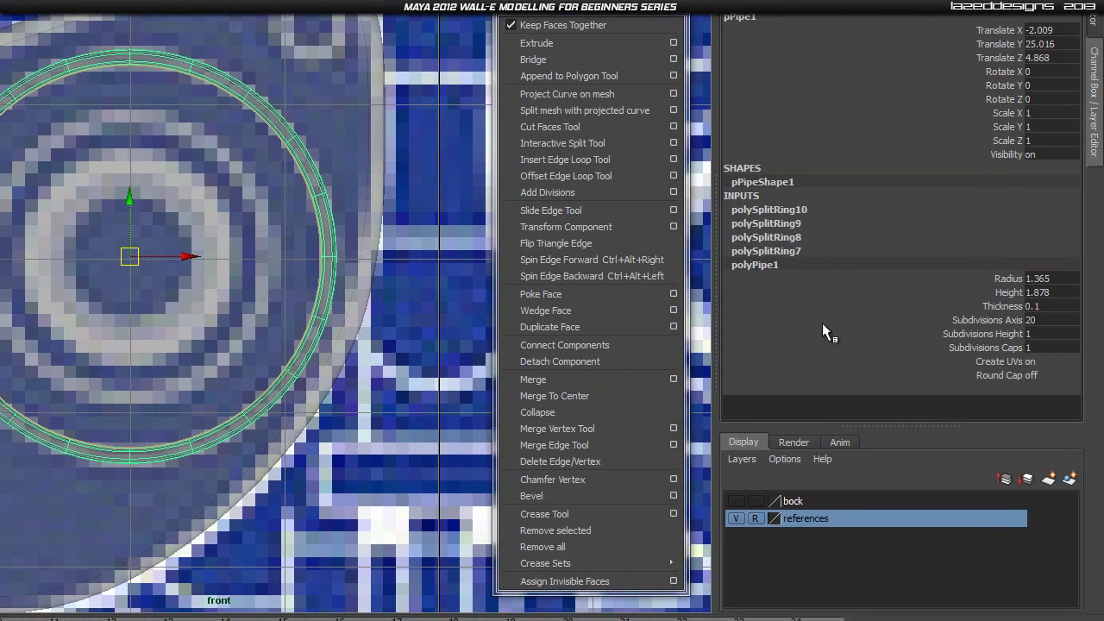
left_click(1018, 307)
middle_click_drag(389, 281, 397, 285)
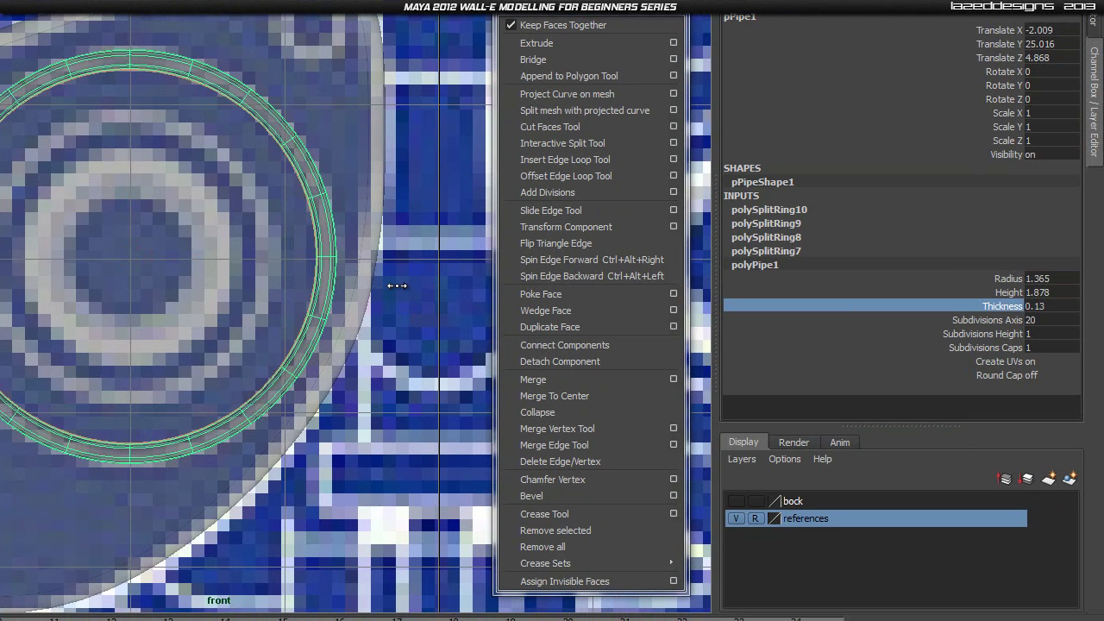
Step: Examine the thickened ring on the smoothed housing from several perspective angles, with and without the housing's wireframe
key("w")
left_click_drag(131, 258, 131, 219)
key("space")
left_click(130, 257)
left_click_drag(186, 291, 254, 299, "alt")
left_click(372, 68)
left_click(589, 267)
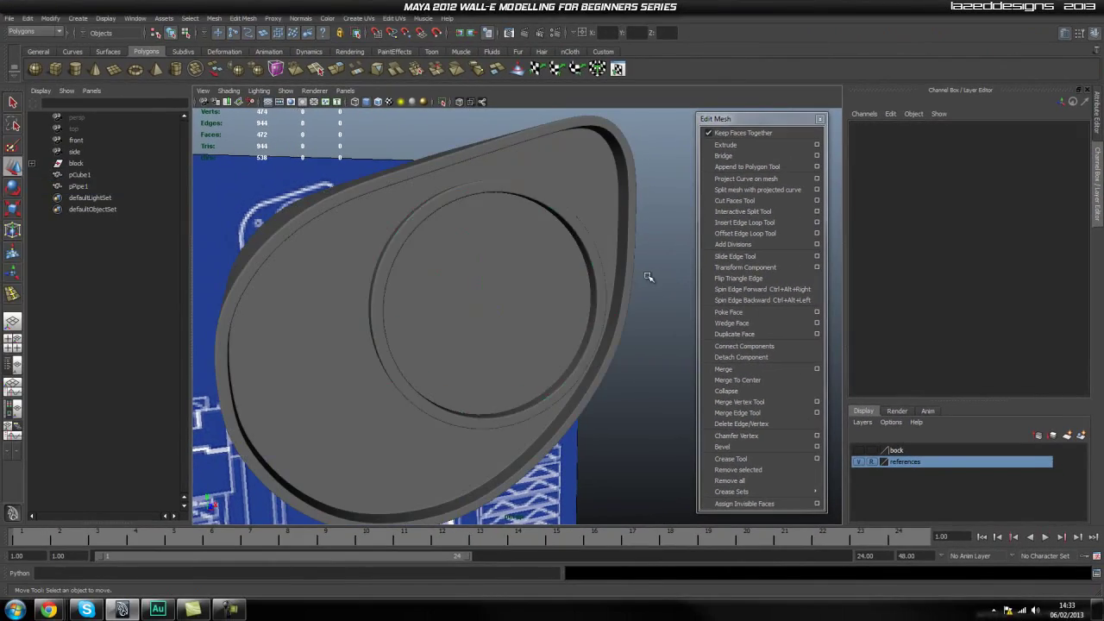
scroll(466, 325, "down", 3)
left_click_drag(465, 325, 508, 311, "alt")
left_click_drag(580, 318, 507, 308, "alt")
left_click(451, 285)
left_click(620, 317)
left_click_drag(575, 348, 496, 323, "alt")
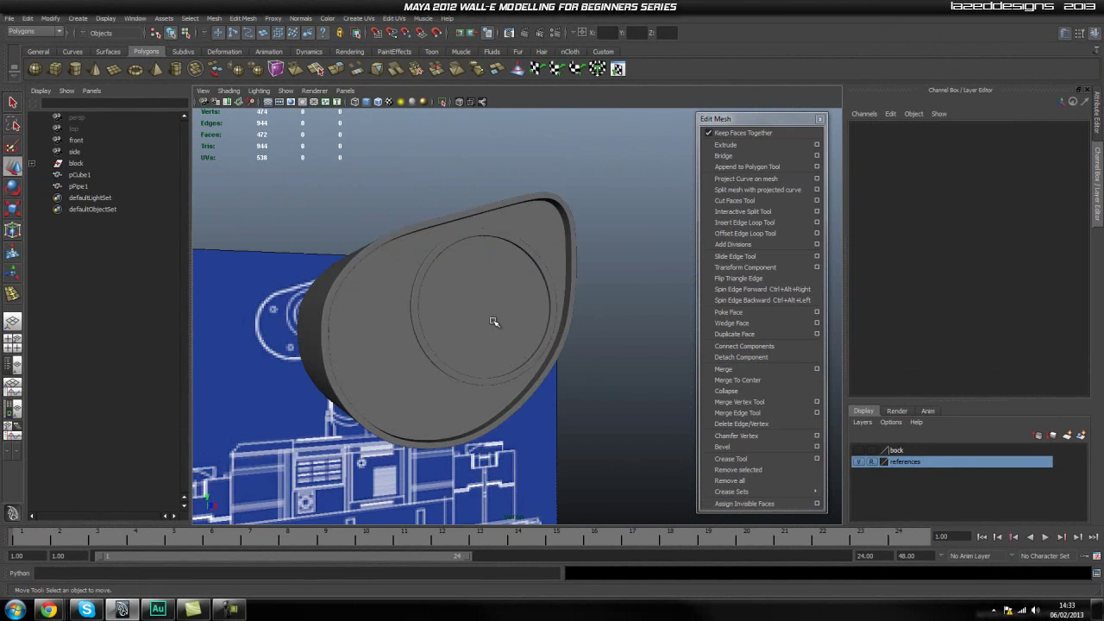
left_click(496, 326)
scroll(496, 328, "up", 2)
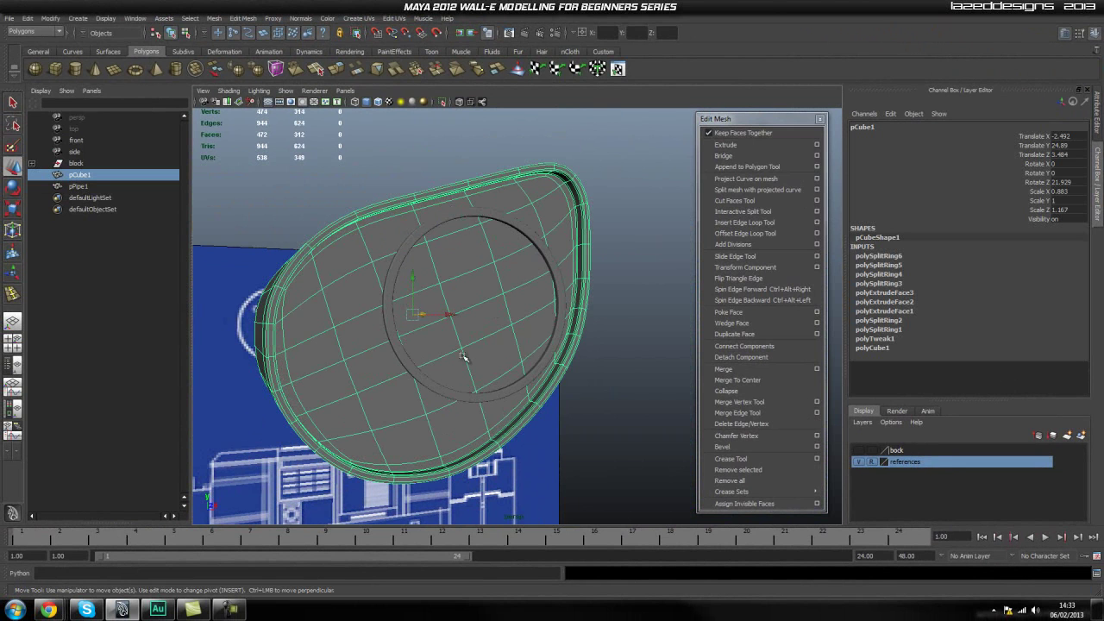
left_click(609, 351)
left_click(489, 298)
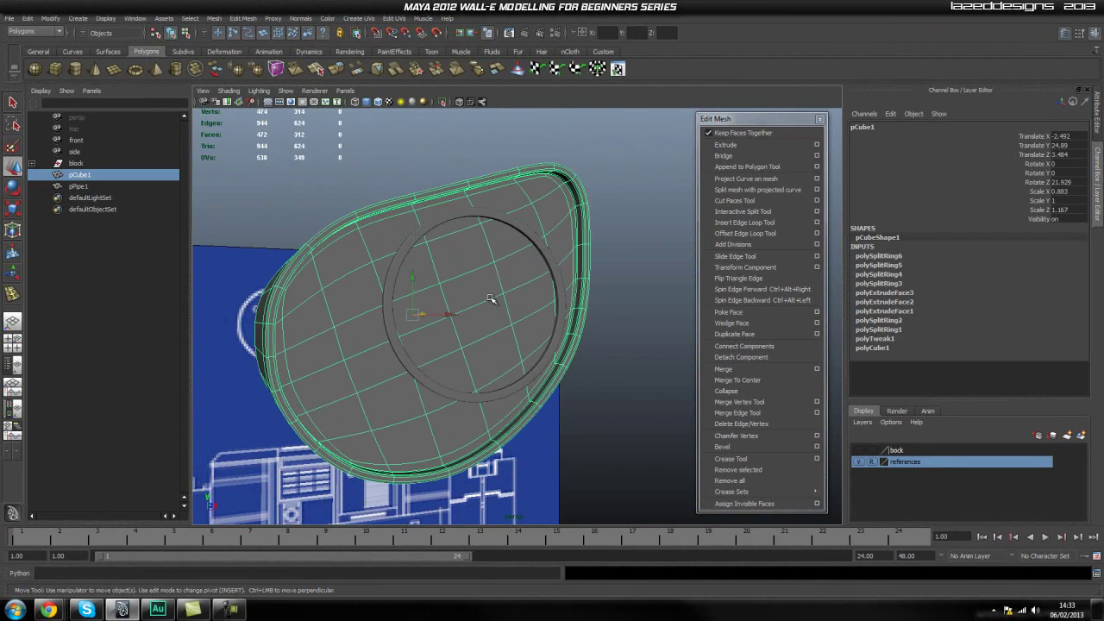